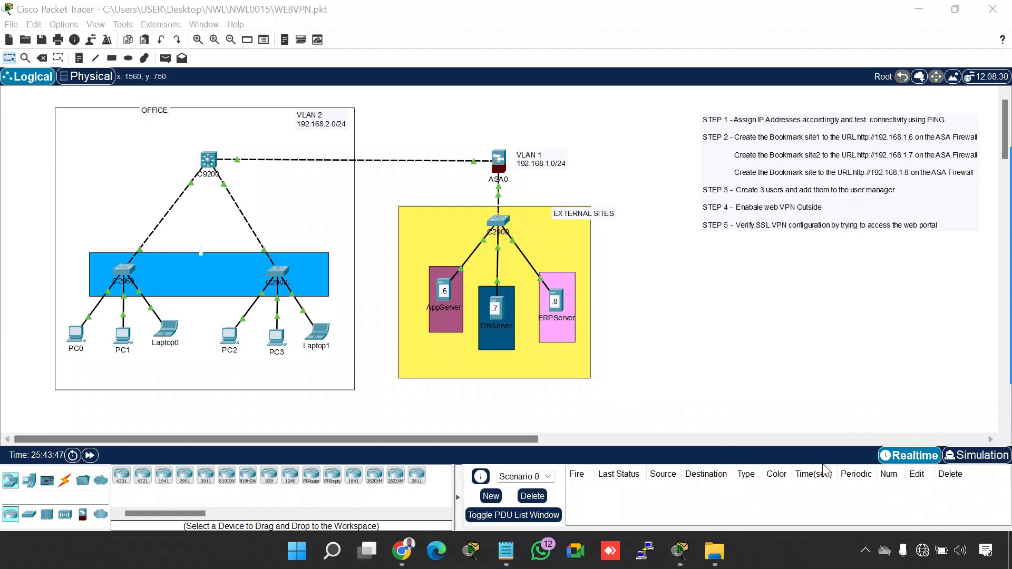
Launch gInk, circle the VLAN 2 and VLAN 1 network labels in blue, and exit the annotation overlay
{"action": "left_click", "coordinate": [865, 551]}
{"action": "left_click", "coordinate": [817, 492]}
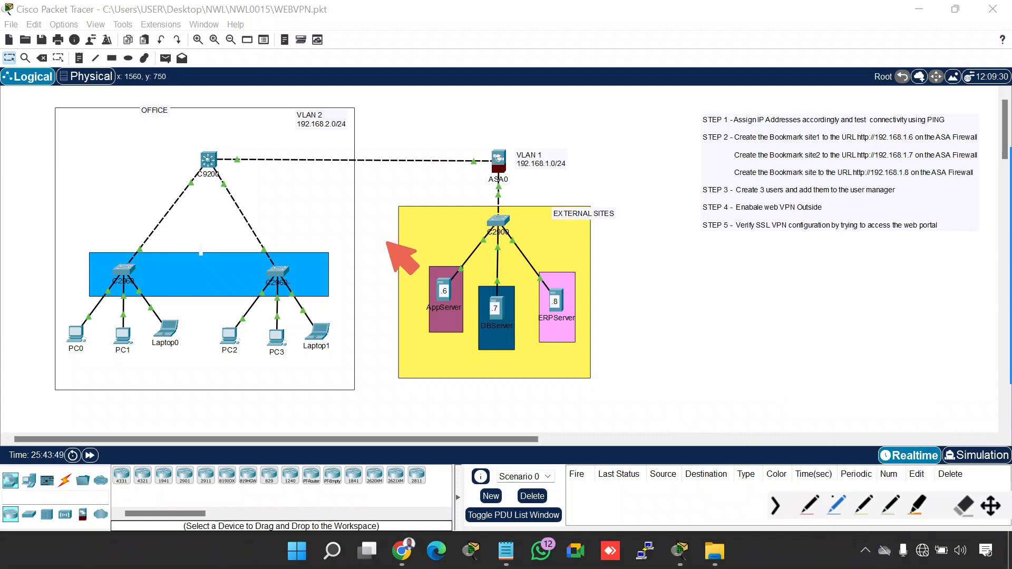
{"action": "mouse_move", "coordinate": [289, 107]}
{"action": "left_mouse_down"}
{"action": "mouse_move", "coordinate": [323, 141]}
{"action": "mouse_move", "coordinate": [353, 124]}
{"action": "mouse_move", "coordinate": [340, 94]}
{"action": "mouse_move", "coordinate": [288, 99]}
{"action": "left_mouse_up"}
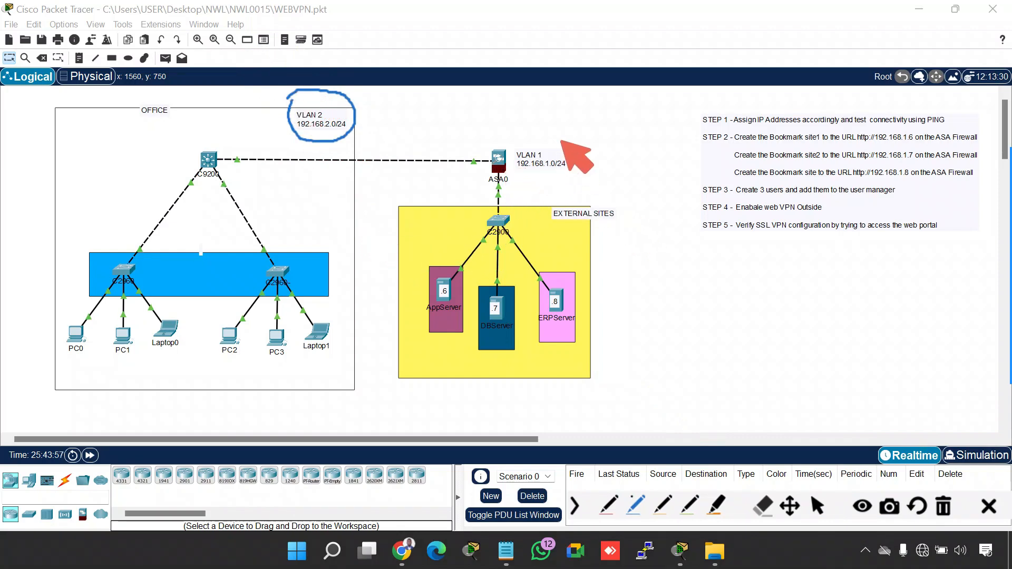
{"action": "mouse_move", "coordinate": [573, 143]}
{"action": "left_mouse_down"}
{"action": "mouse_move", "coordinate": [548, 135]}
{"action": "mouse_move", "coordinate": [507, 164]}
{"action": "mouse_move", "coordinate": [515, 182]}
{"action": "mouse_move", "coordinate": [533, 189]}
{"action": "mouse_move", "coordinate": [575, 146]}
{"action": "left_mouse_up"}
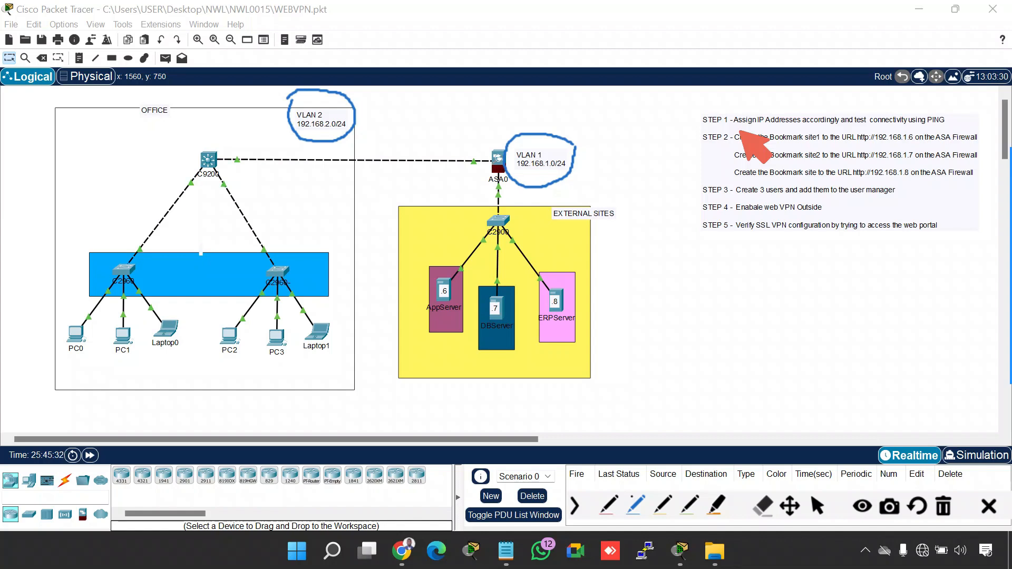
{"action": "key", "text": "Escape"}
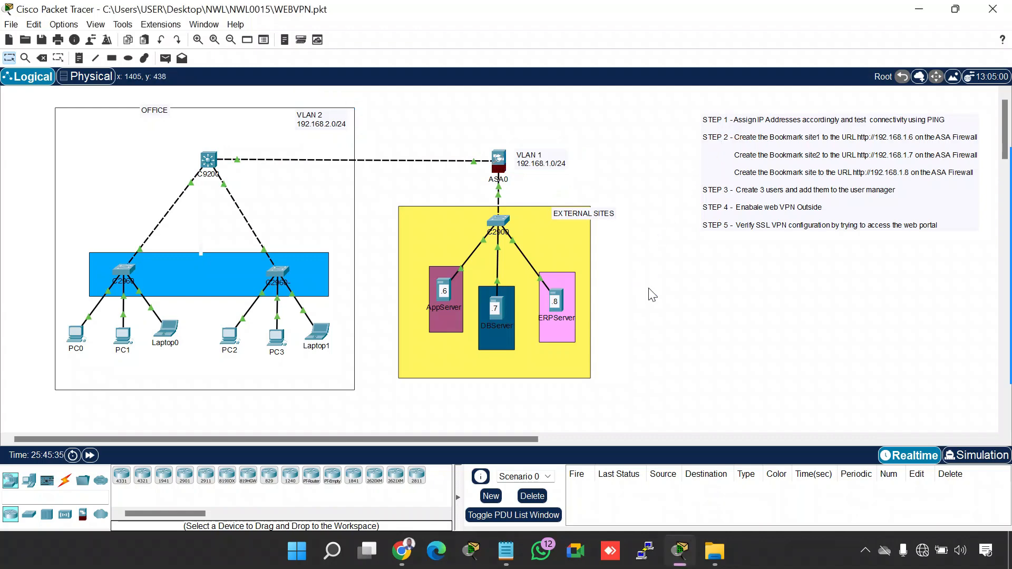
Review Laptop0's IP configuration and close its device window
{"action": "left_click", "coordinate": [167, 331]}
{"action": "left_click", "coordinate": [422, 94]}
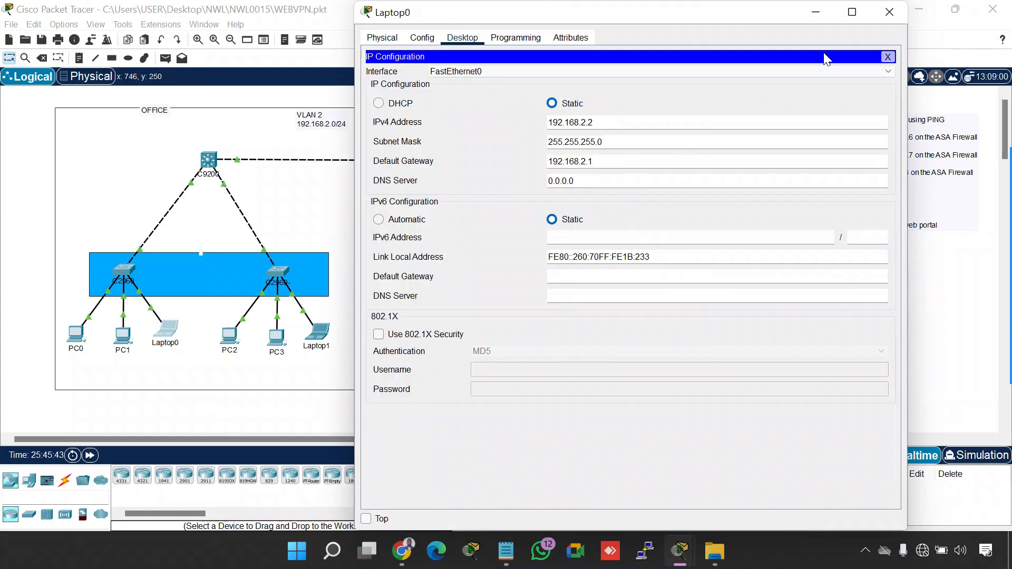
{"action": "left_click", "coordinate": [889, 11]}
Open PC1's IP configuration for review and move its window clear of the VLAN 2 label
{"action": "left_click", "coordinate": [122, 336]}
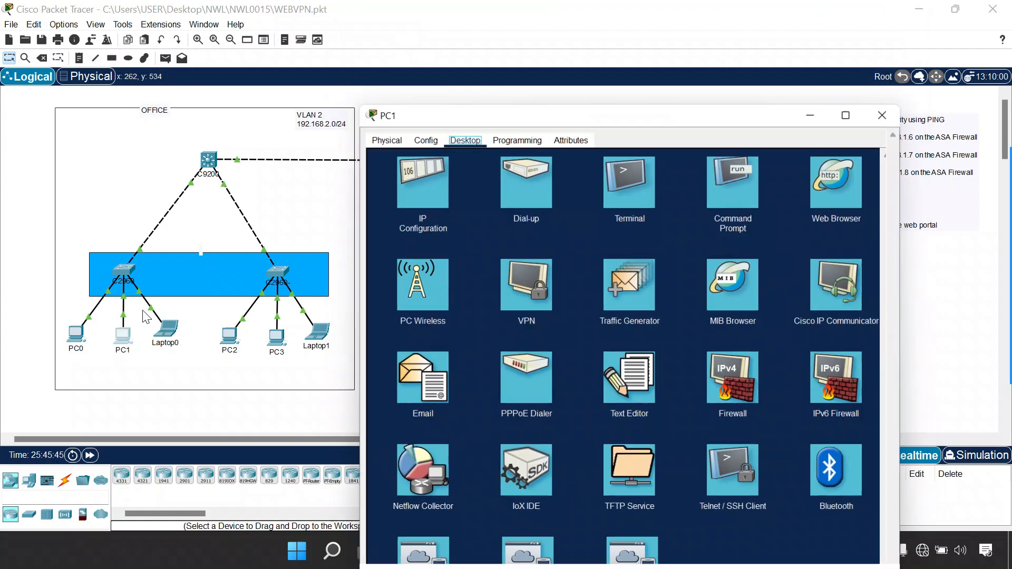
{"action": "left_click", "coordinate": [431, 161]}
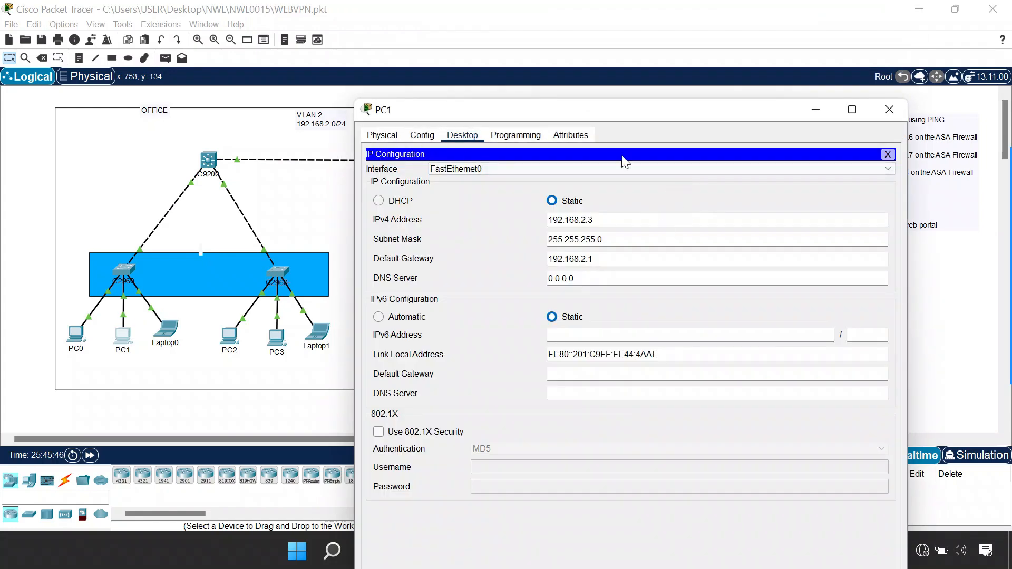
{"action": "left_click", "coordinate": [615, 111]}
{"action": "left_click_drag", "start_coordinate": [614, 112], "coordinate": [708, 37]}
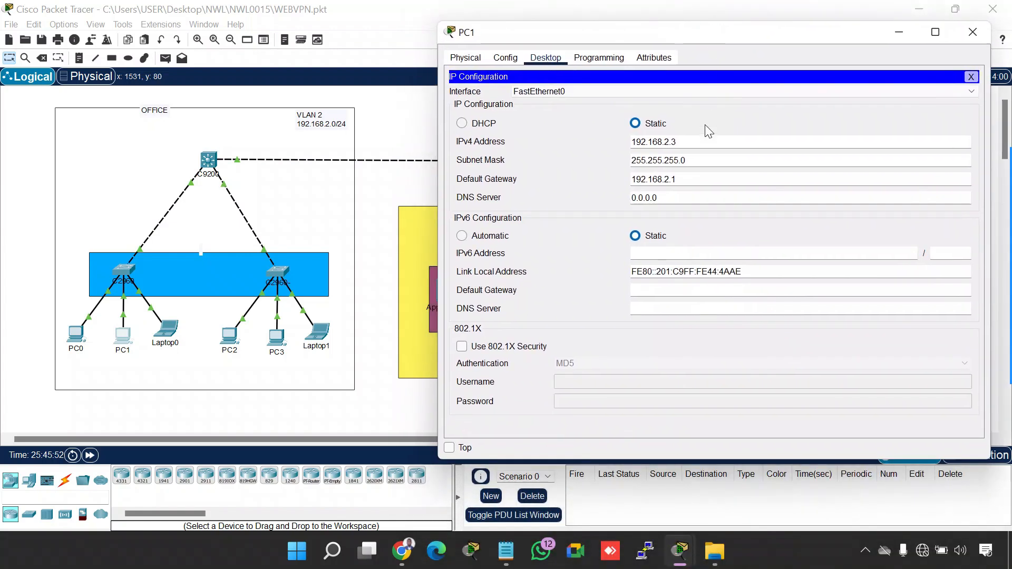
Circle PC1's IPv4 settings and the VLAN 2 label with gInk, exit the annotation overlay, and close PC1
{"action": "left_click", "coordinate": [863, 551]}
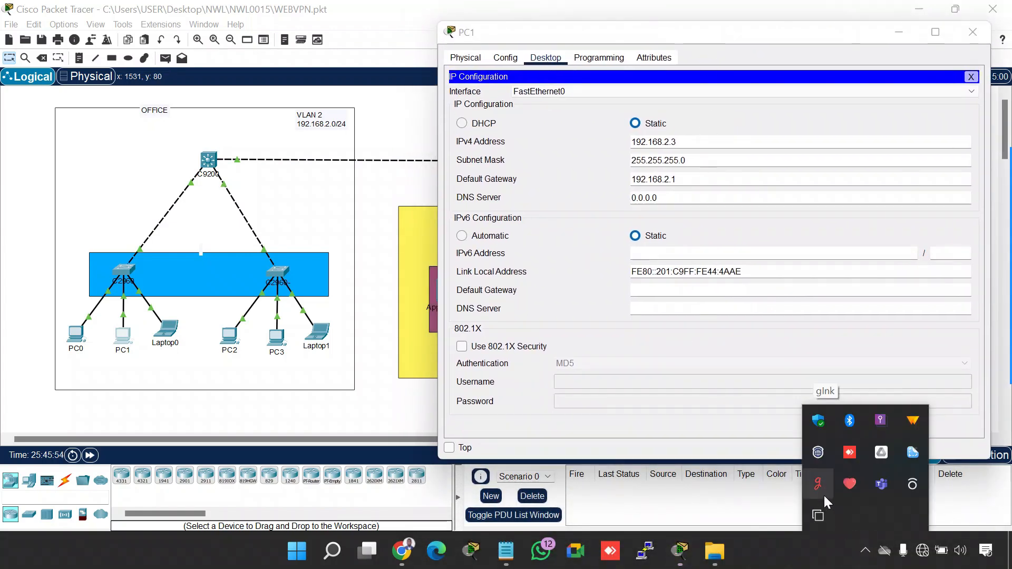
{"action": "left_click", "coordinate": [823, 494]}
{"action": "mouse_move", "coordinate": [668, 132]}
{"action": "left_mouse_down"}
{"action": "mouse_move", "coordinate": [618, 158]}
{"action": "mouse_move", "coordinate": [684, 199]}
{"action": "mouse_move", "coordinate": [663, 129]}
{"action": "left_mouse_up"}
{"action": "mouse_move", "coordinate": [341, 100]}
{"action": "left_mouse_down"}
{"action": "mouse_move", "coordinate": [308, 97]}
{"action": "mouse_move", "coordinate": [295, 132]}
{"action": "mouse_move", "coordinate": [363, 126]}
{"action": "left_mouse_up"}
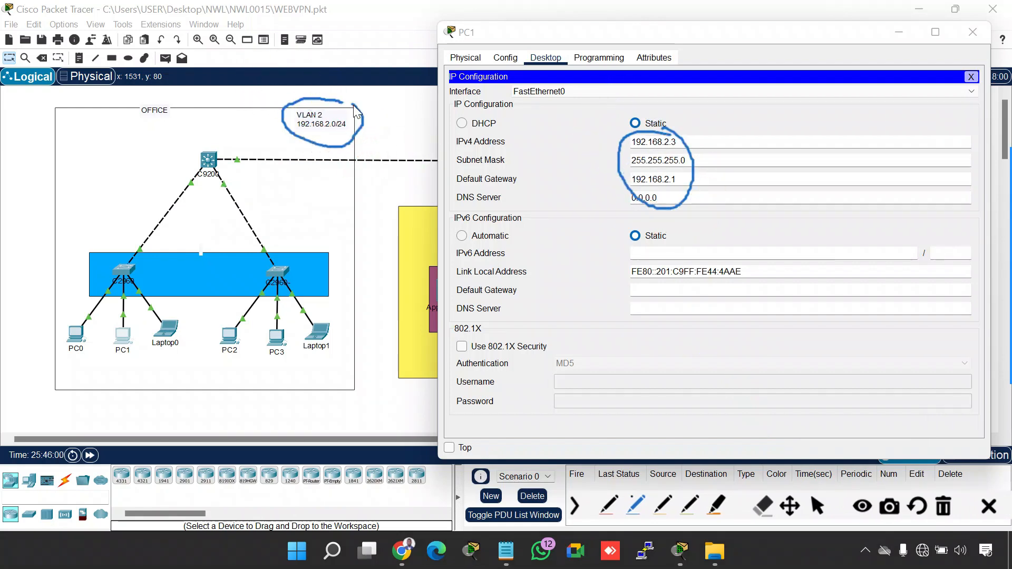
{"action": "left_click", "coordinate": [989, 507]}
{"action": "left_click", "coordinate": [972, 31]}
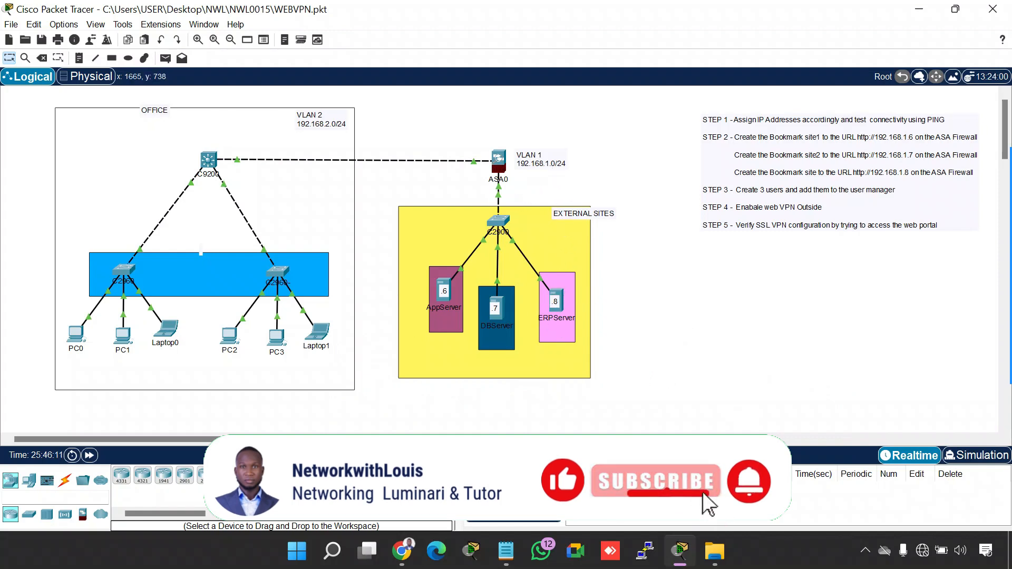
Circle only the VLAN 1 network label beside ASA0 with gInk and exit the annotation overlay
{"action": "left_click", "coordinate": [865, 551]}
{"action": "left_click", "coordinate": [818, 484]}
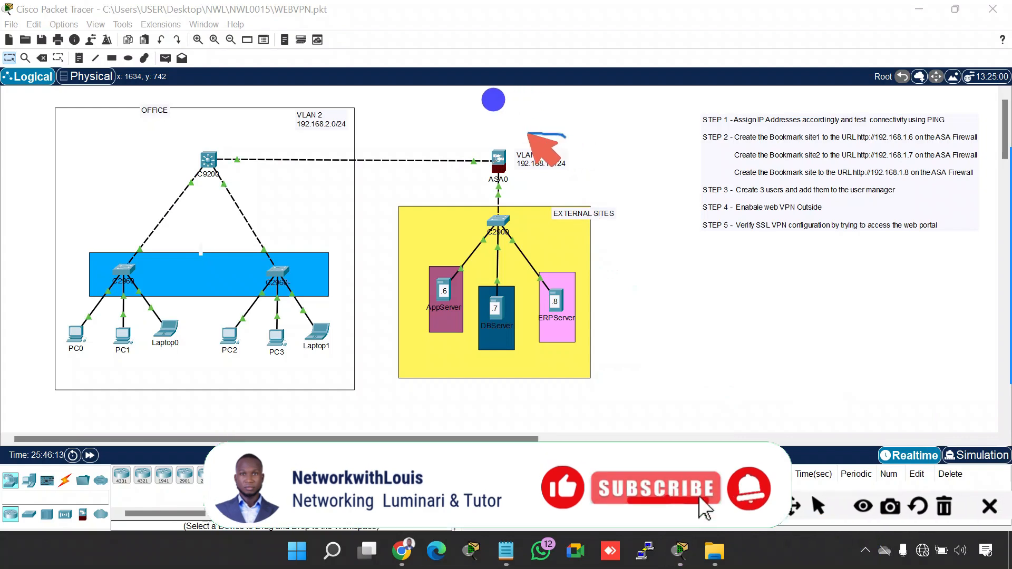
{"action": "mouse_move", "coordinate": [564, 136]}
{"action": "left_mouse_down"}
{"action": "mouse_move", "coordinate": [522, 156]}
{"action": "mouse_move", "coordinate": [568, 158]}
{"action": "mouse_move", "coordinate": [566, 149]}
{"action": "left_mouse_up"}
{"action": "key", "text": "Escape"}
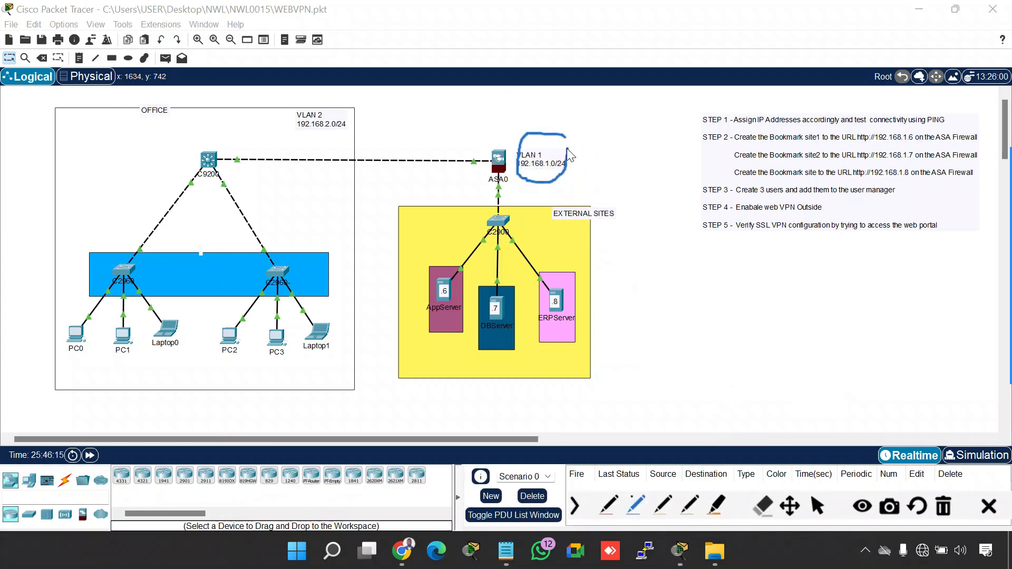
Review ERPServer's IP configuration in a maximized window and close the device
{"action": "left_click", "coordinate": [556, 295]}
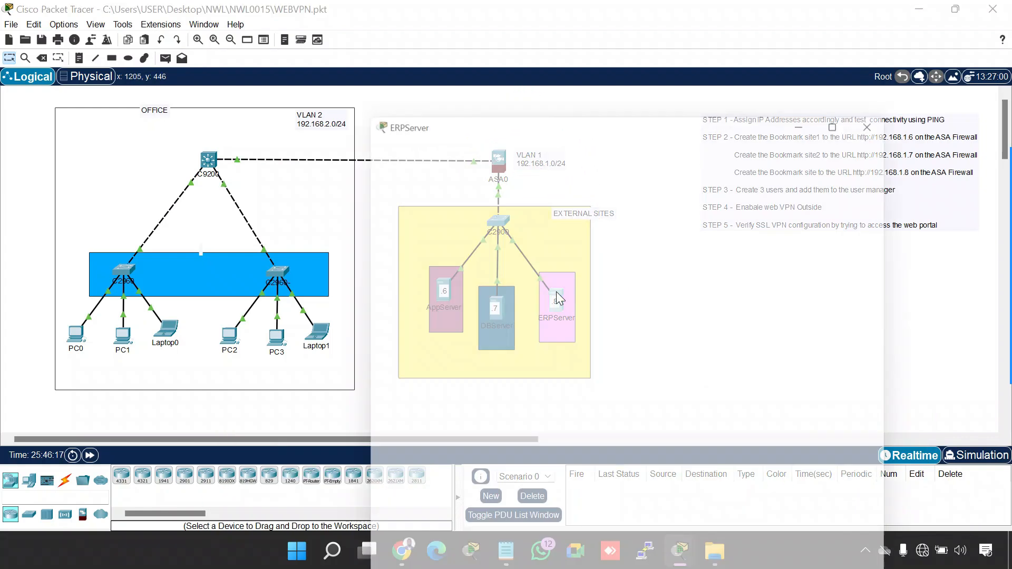
{"action": "left_click_drag", "start_coordinate": [477, 16], "coordinate": [618, 41]}
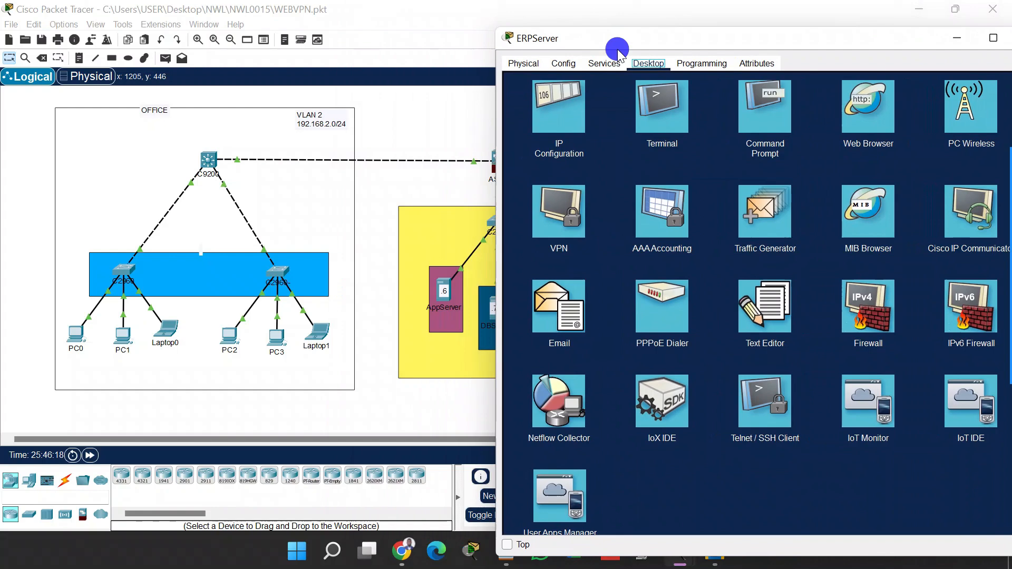
{"action": "left_click", "coordinate": [571, 101]}
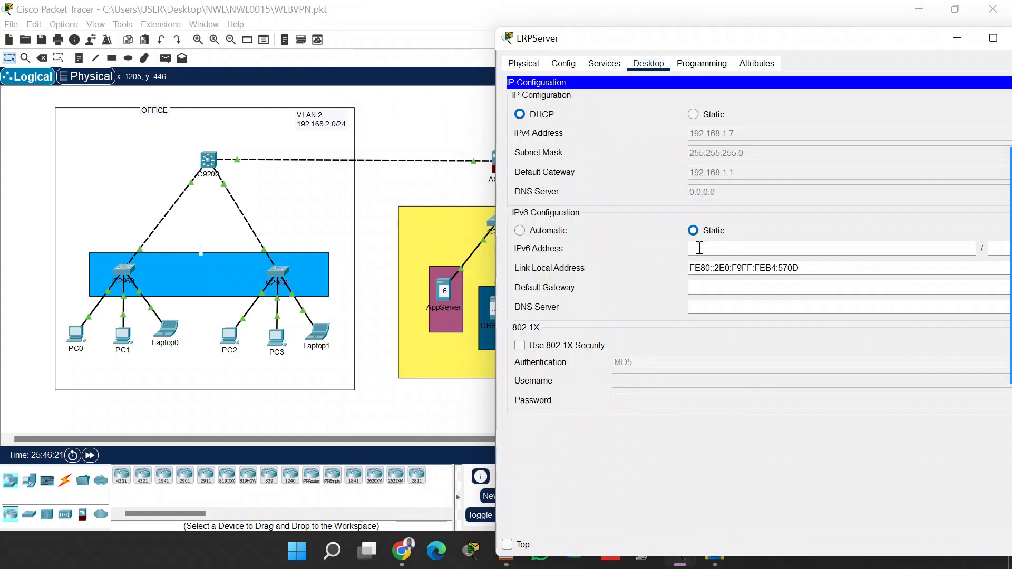
{"action": "double_click", "coordinate": [684, 40]}
{"action": "left_click", "coordinate": [944, 38]}
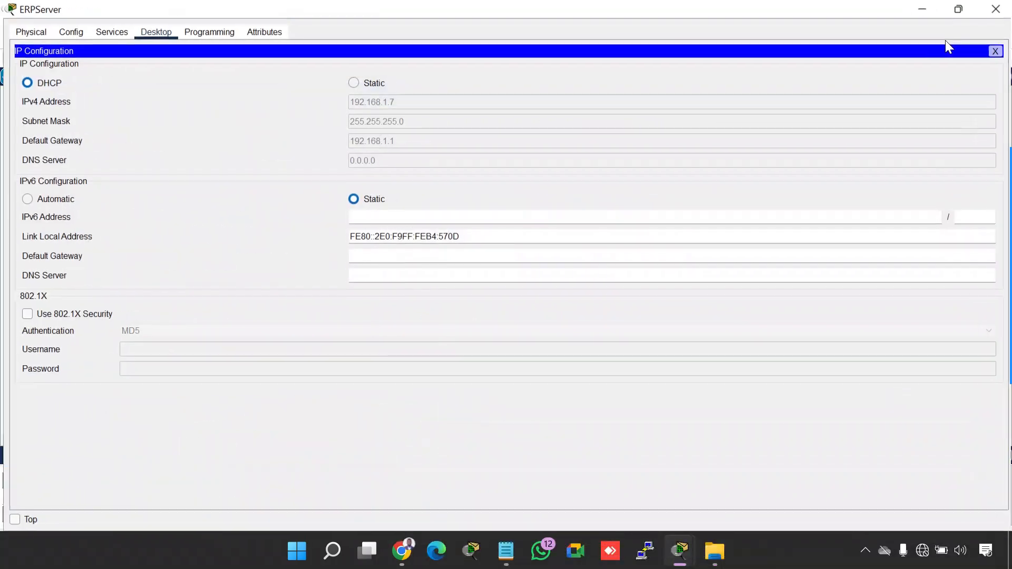
{"action": "left_click", "coordinate": [987, 19]}
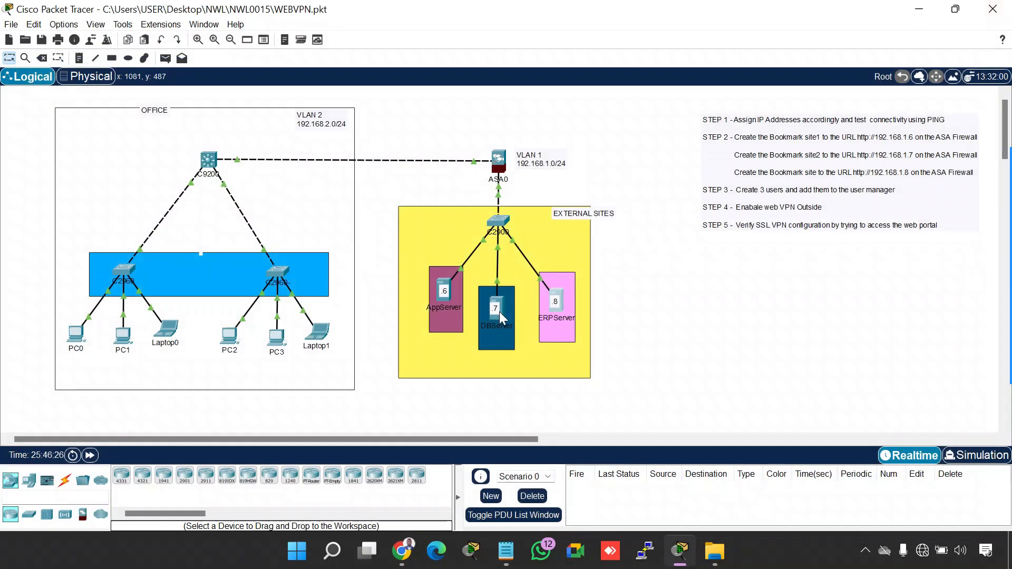
Review AppServer's IP configuration and close its device window
{"action": "left_click", "coordinate": [445, 282]}
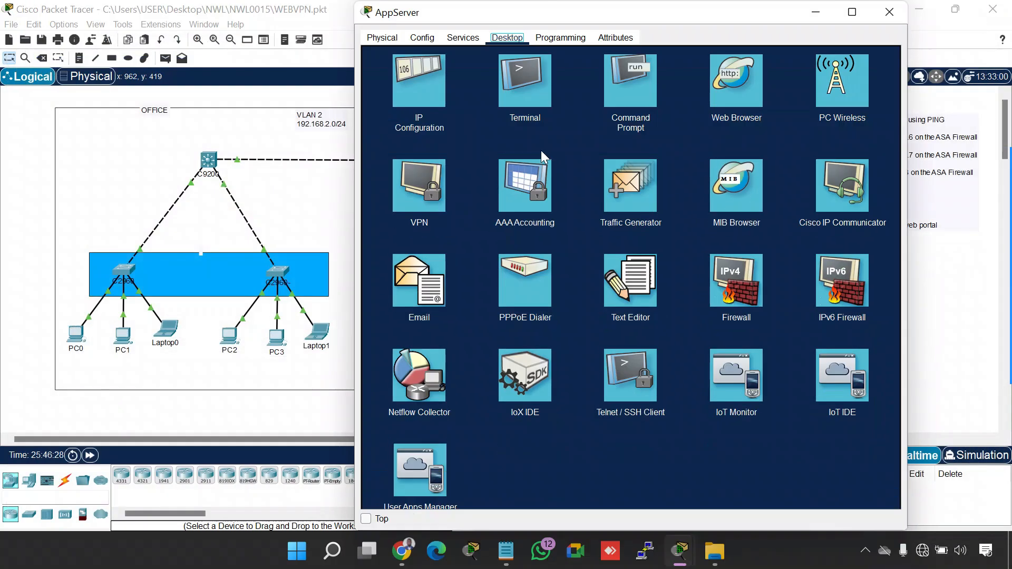
{"action": "left_click", "coordinate": [429, 92]}
{"action": "left_click", "coordinate": [891, 12]}
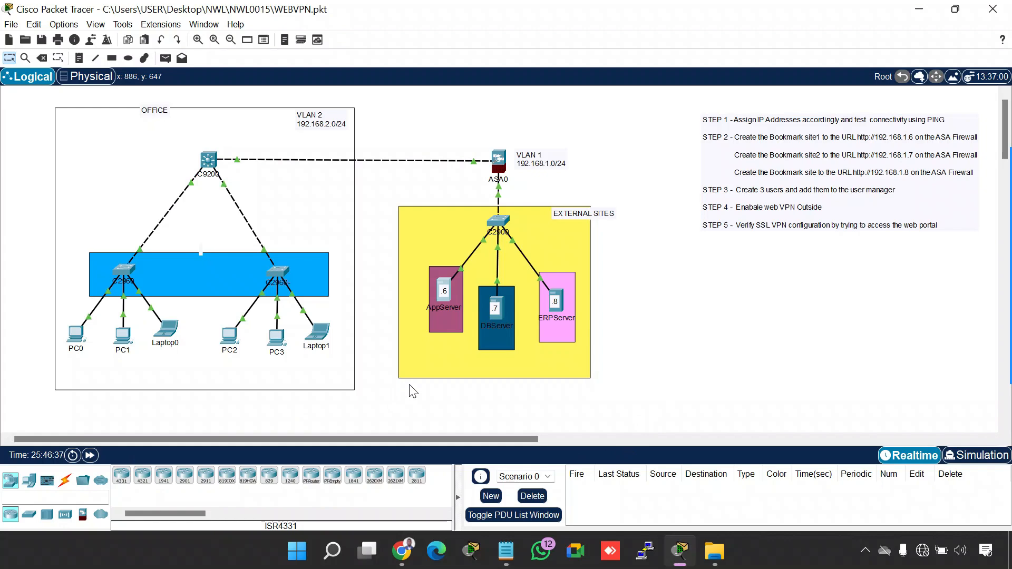
Run ipconfig in Laptop1's Command Prompt to check its addressing
{"action": "left_click", "coordinate": [318, 331]}
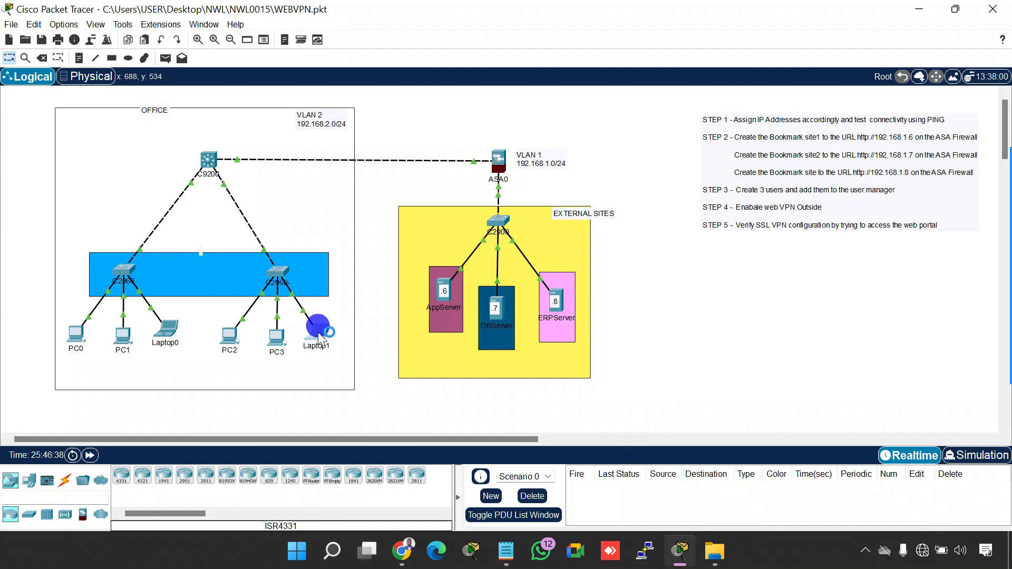
{"action": "left_click", "coordinate": [741, 80]}
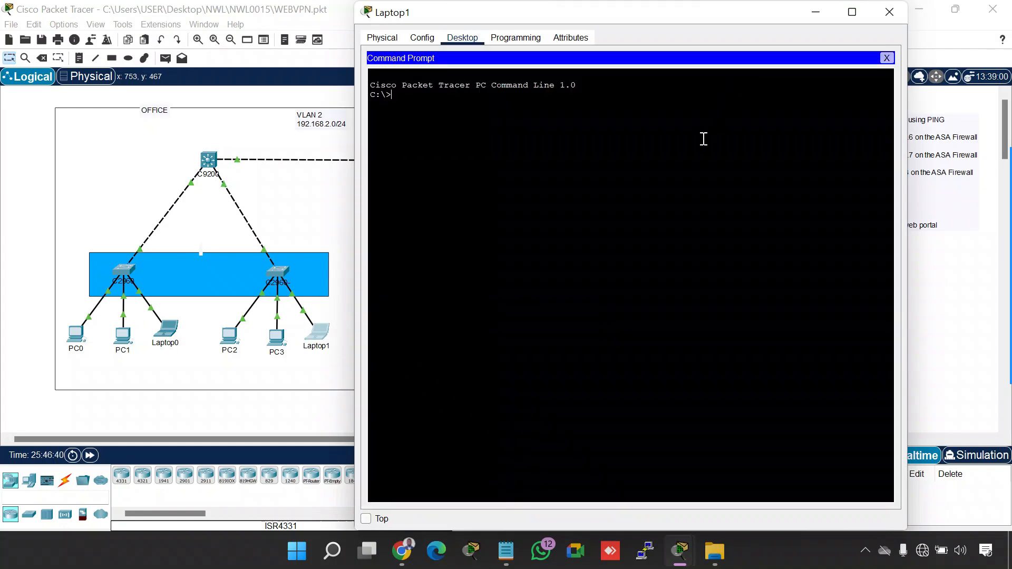
{"action": "type", "text": "ipconfig"}
{"action": "key", "text": "Return"}
Ping 192.168.2.4 from Laptop1 to test connectivity within VLAN 2
{"action": "type", "text": "ping "}
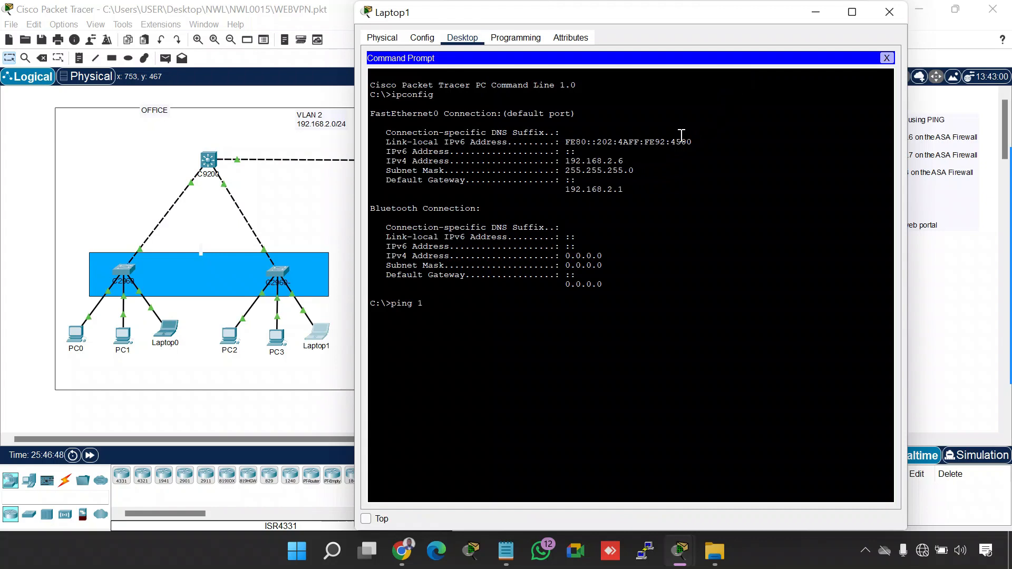
{"action": "type", "text": "192.168.2.4"}
{"action": "key", "text": "Return"}
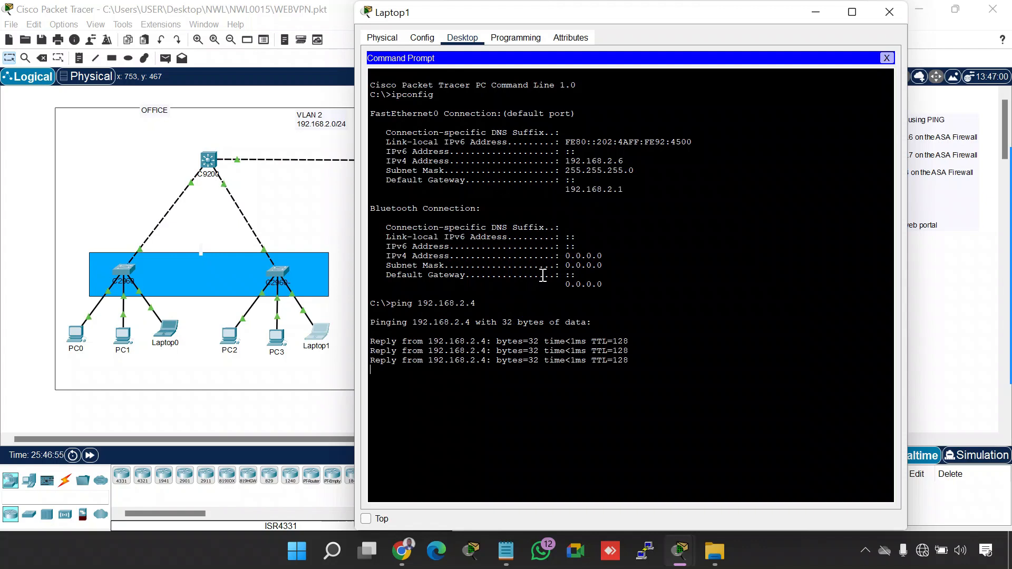
Ping the default gateway 192.168.2.1 from Laptop1 and close its device window
{"action": "key", "text": "Up"}
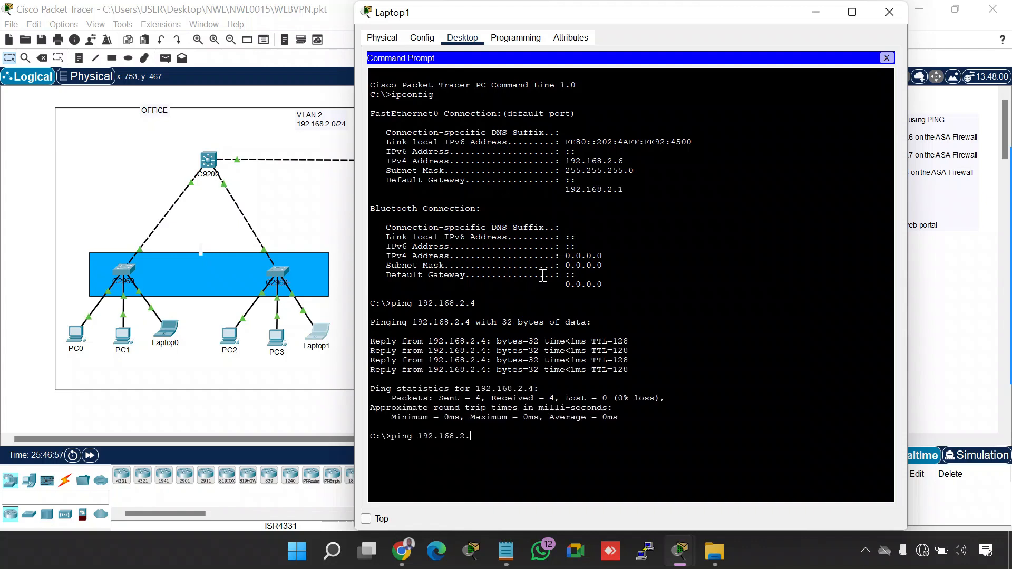
{"action": "type", "text": "1"}
{"action": "key", "text": "Return"}
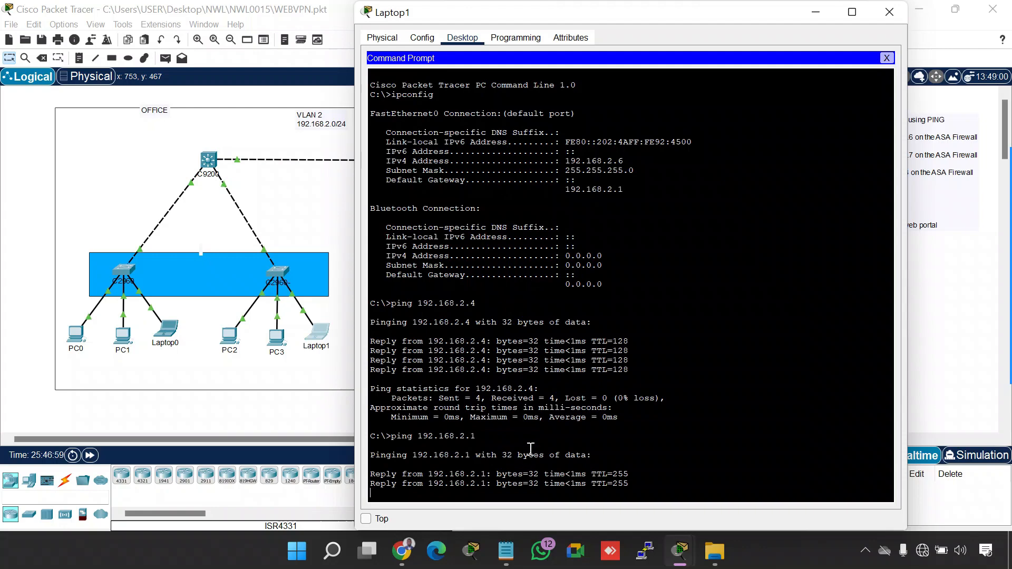
{"action": "left_click_drag", "start_coordinate": [567, 17], "coordinate": [570, 17]}
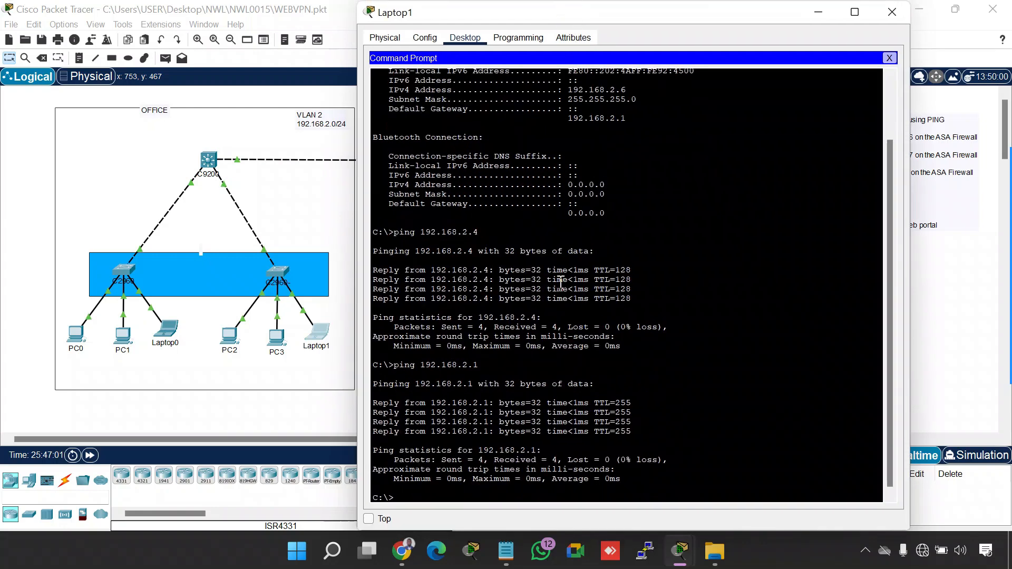
{"action": "left_click", "coordinate": [891, 12]}
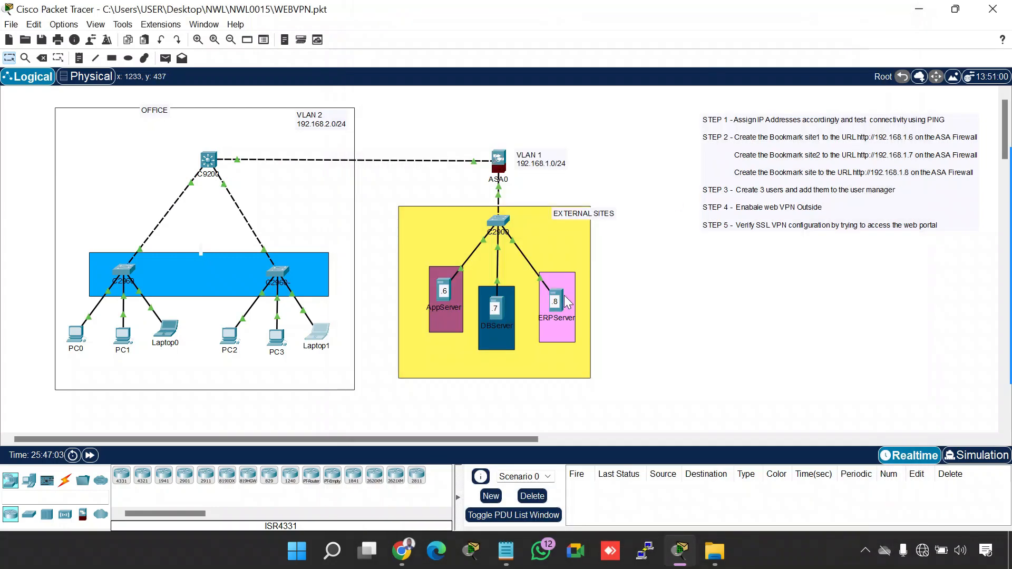
Move ERPServer's device window clear of the topology and run ipconfig in its Command Prompt
{"action": "left_click", "coordinate": [556, 302]}
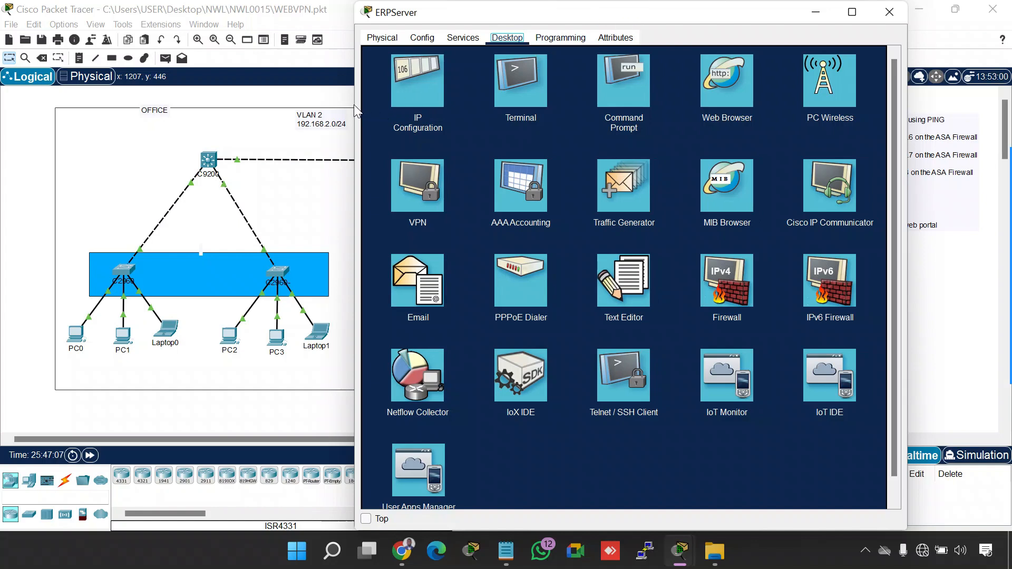
{"action": "left_click_drag", "start_coordinate": [353, 104], "coordinate": [516, 105]}
{"action": "left_click_drag", "start_coordinate": [575, 15], "coordinate": [676, 17]}
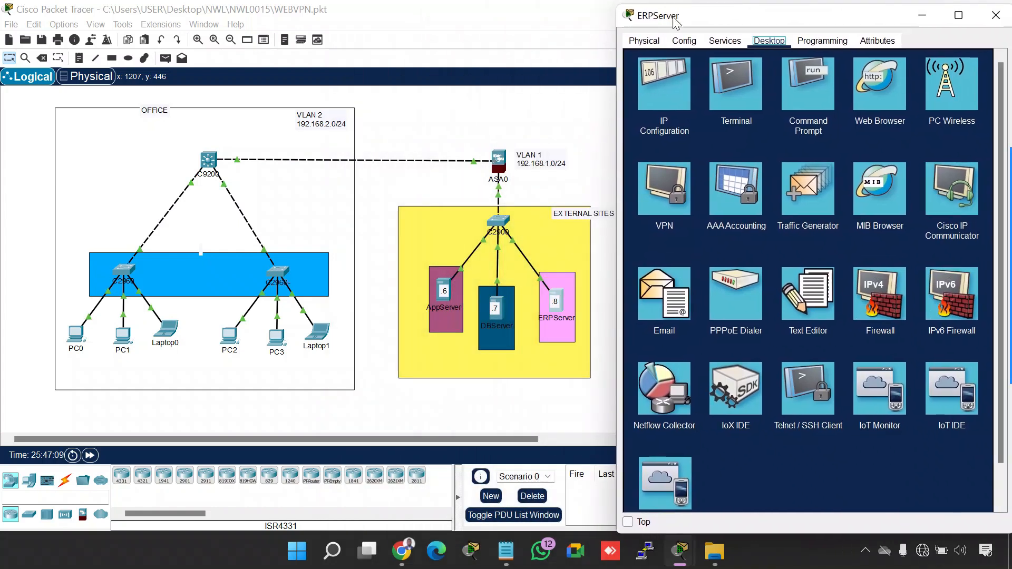
{"action": "left_click", "coordinate": [797, 95]}
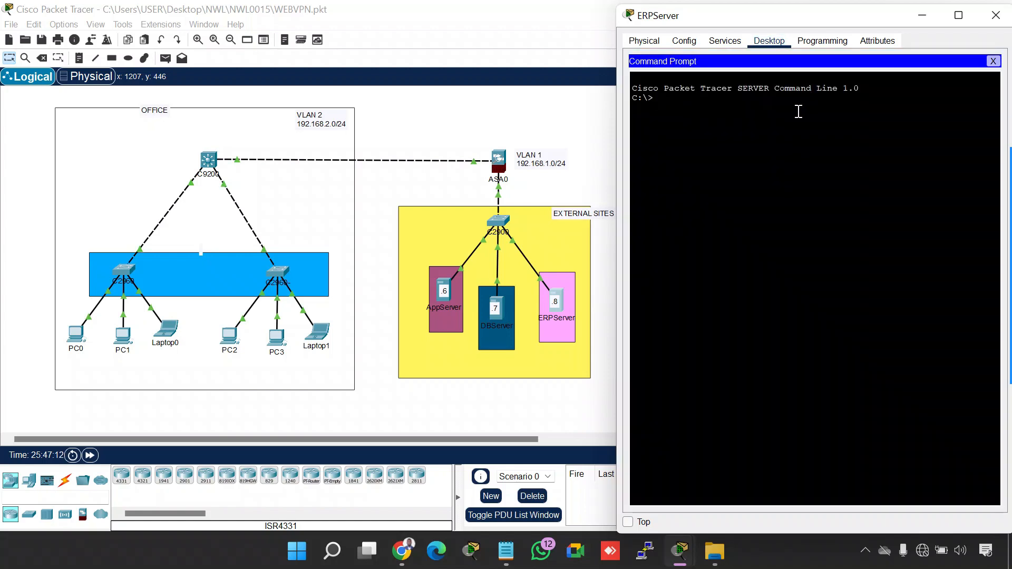
{"action": "type", "text": "ipconfig"}
{"action": "key", "text": "Return"}
Ping the default gateway 192.168.1.1 from ERPServer and close its device window
{"action": "type", "text": "ping 192.168"}
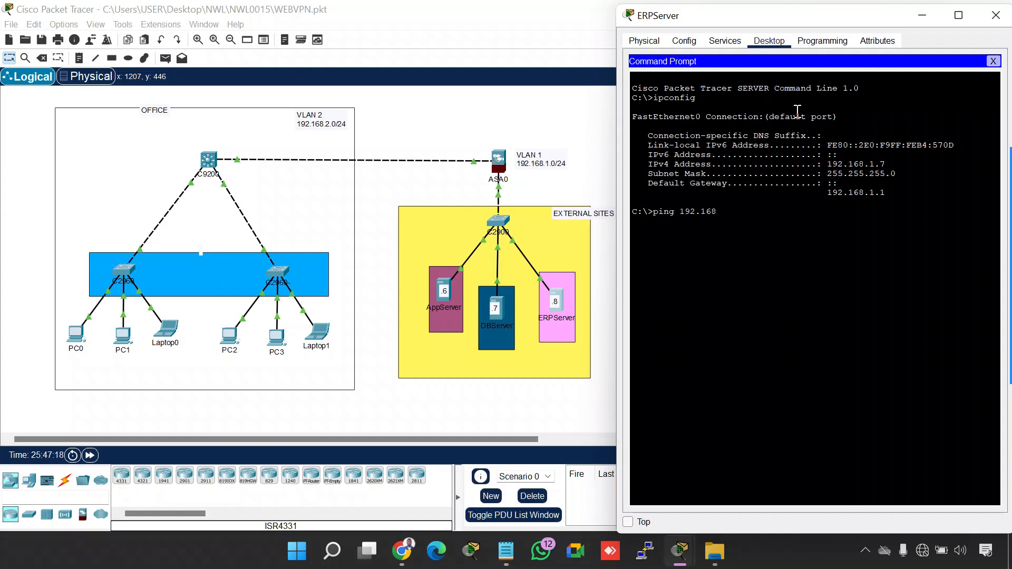
{"action": "type", "text": ".1.1"}
{"action": "key", "text": "Return"}
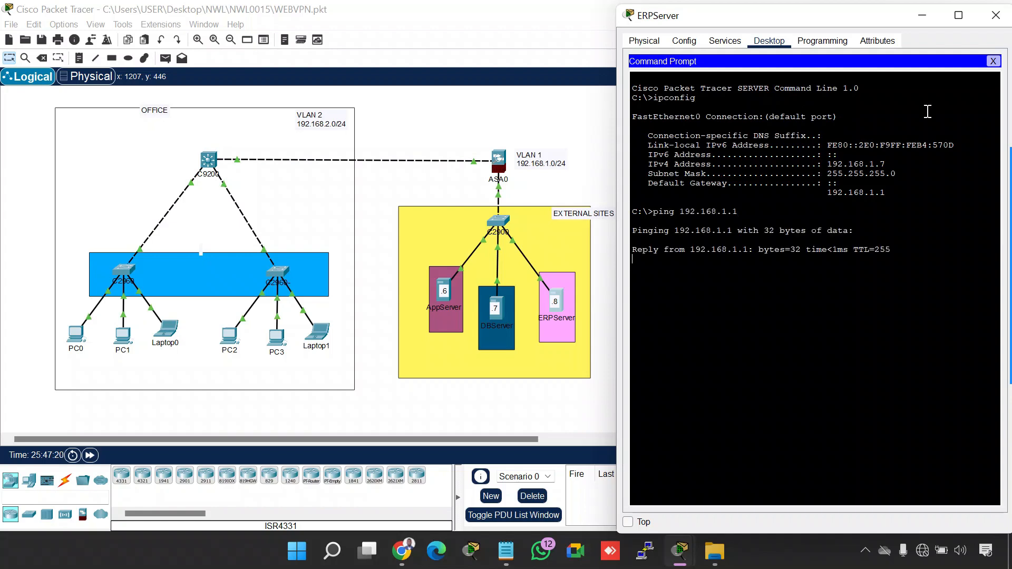
{"action": "left_click", "coordinate": [995, 16]}
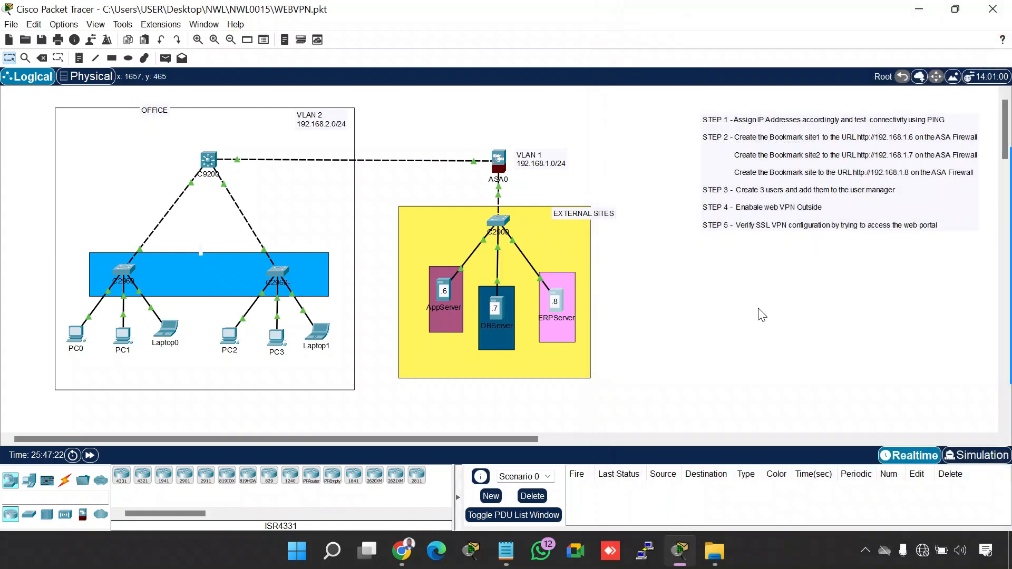
Tick off STEP 1 in the instruction list with the on-screen annotation pen and exit the pen
{"action": "left_click", "coordinate": [865, 550]}
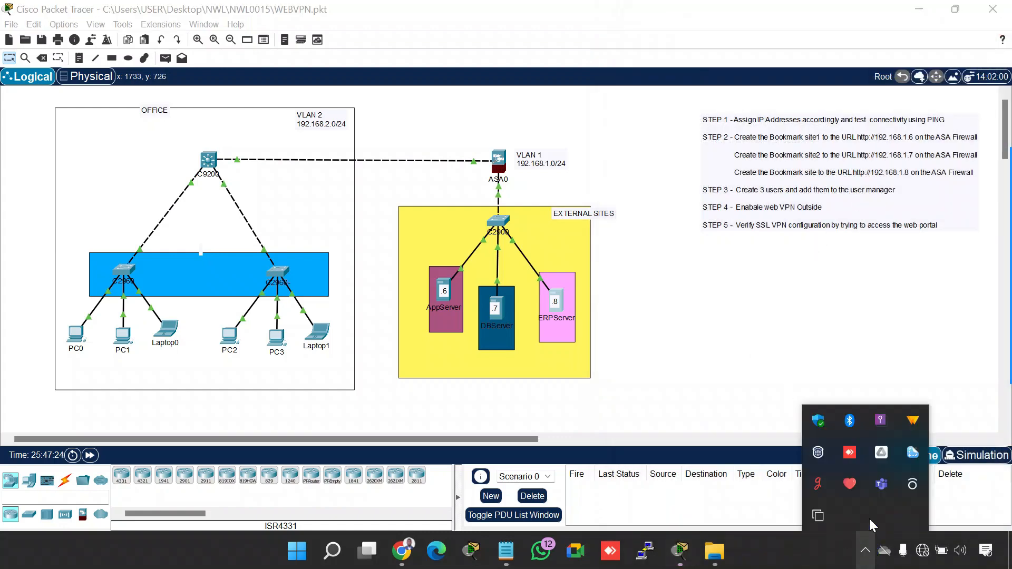
{"action": "left_click", "coordinate": [826, 507]}
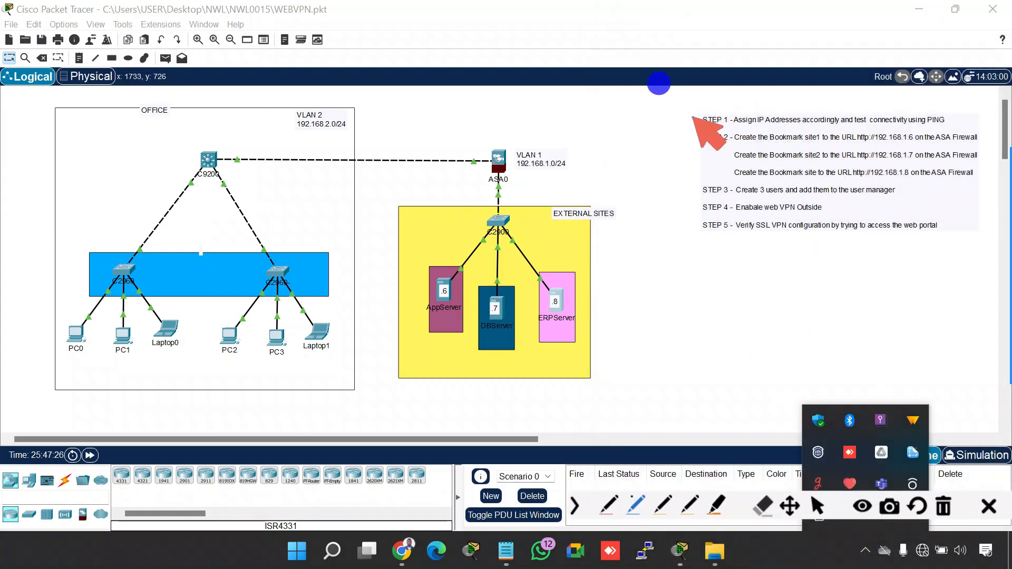
{"action": "left_click_drag", "start_coordinate": [692, 119], "coordinate": [718, 117]}
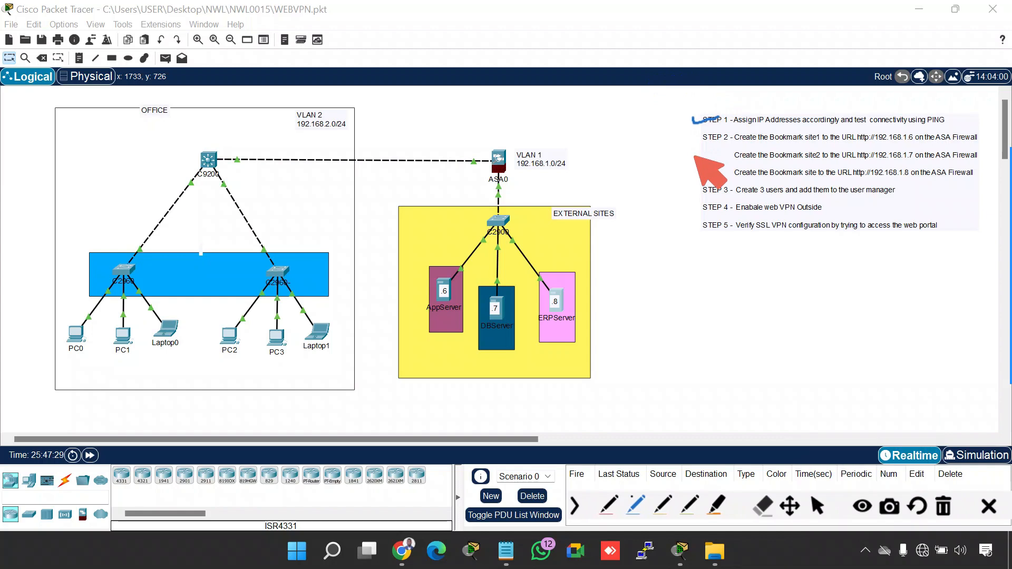
{"action": "key", "text": "Escape"}
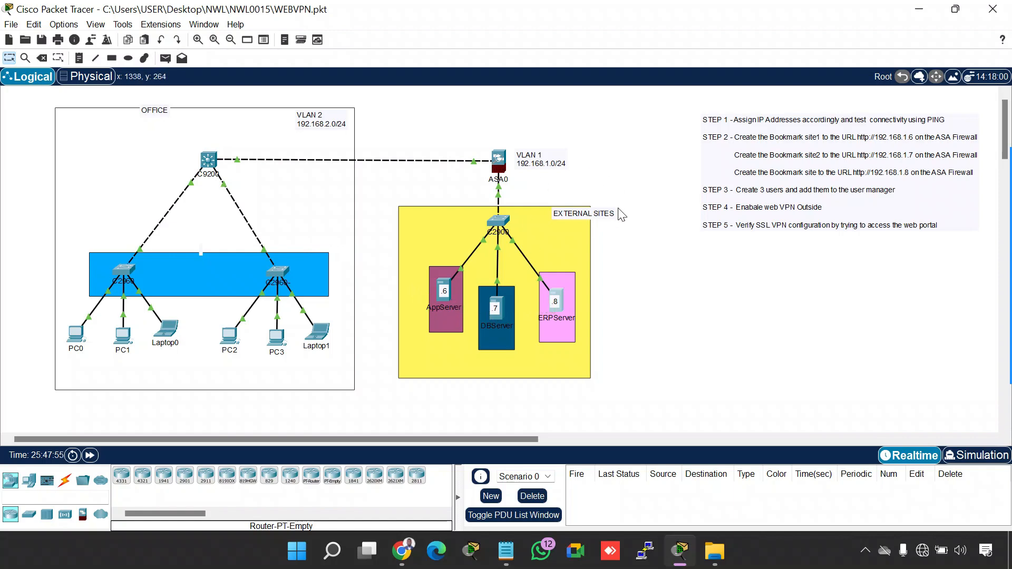
Open Laptop1's device window, narrow it and move it clear of the topology
{"action": "left_click", "coordinate": [320, 338]}
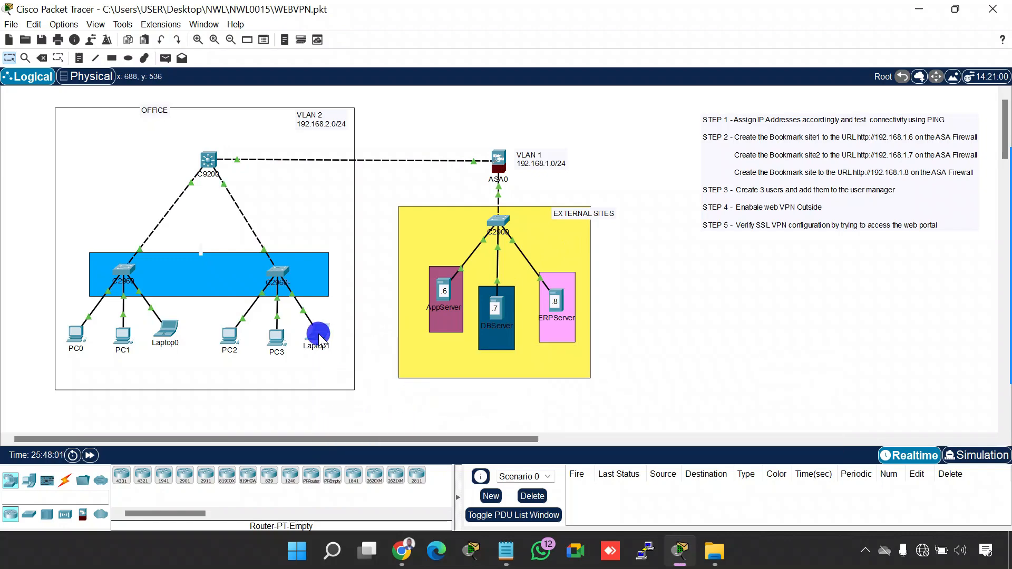
{"action": "left_click_drag", "start_coordinate": [613, 15], "coordinate": [277, 72]}
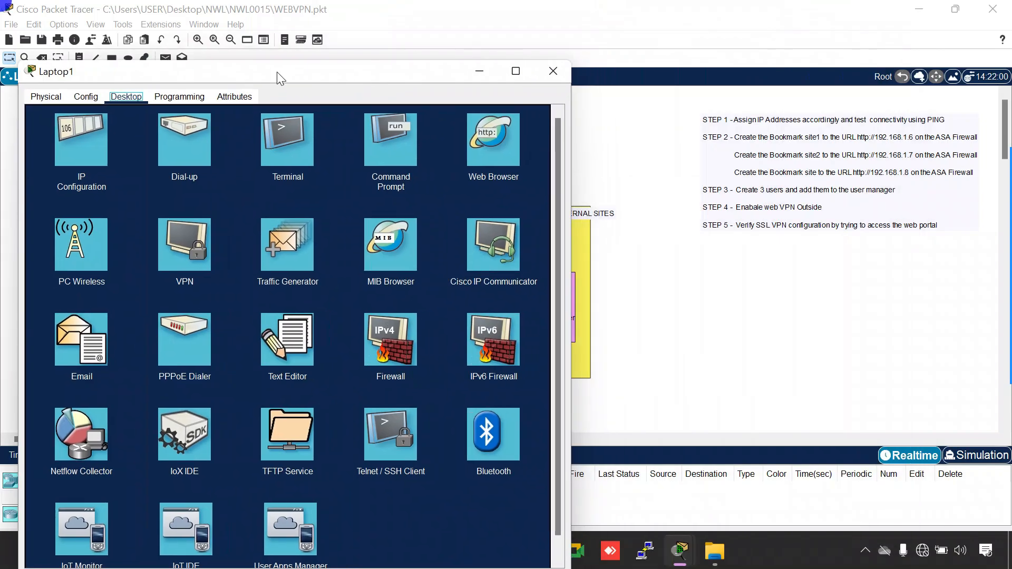
{"action": "left_click_drag", "start_coordinate": [571, 90], "coordinate": [409, 85]}
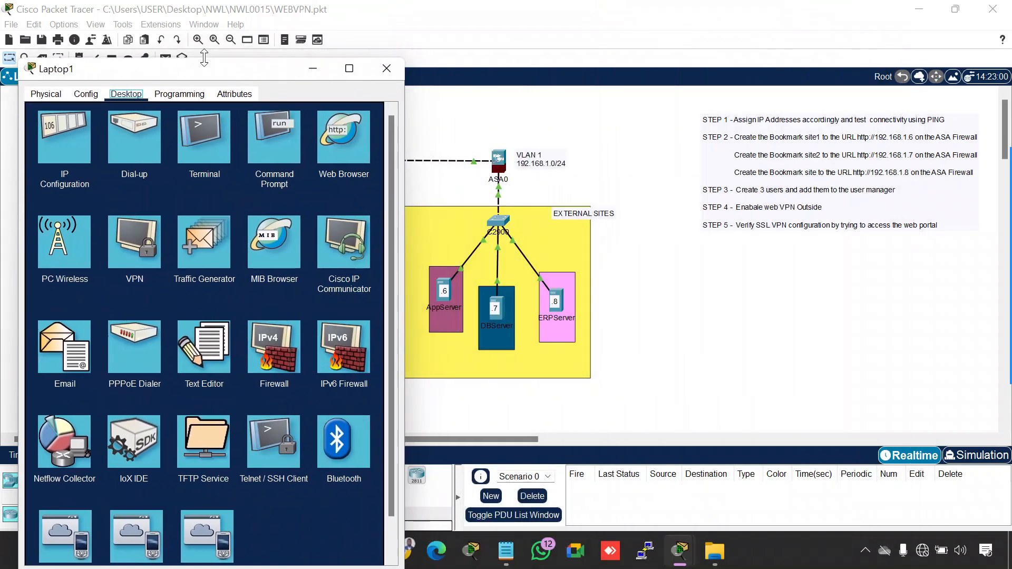
{"action": "left_click_drag", "start_coordinate": [264, 69], "coordinate": [843, 45]}
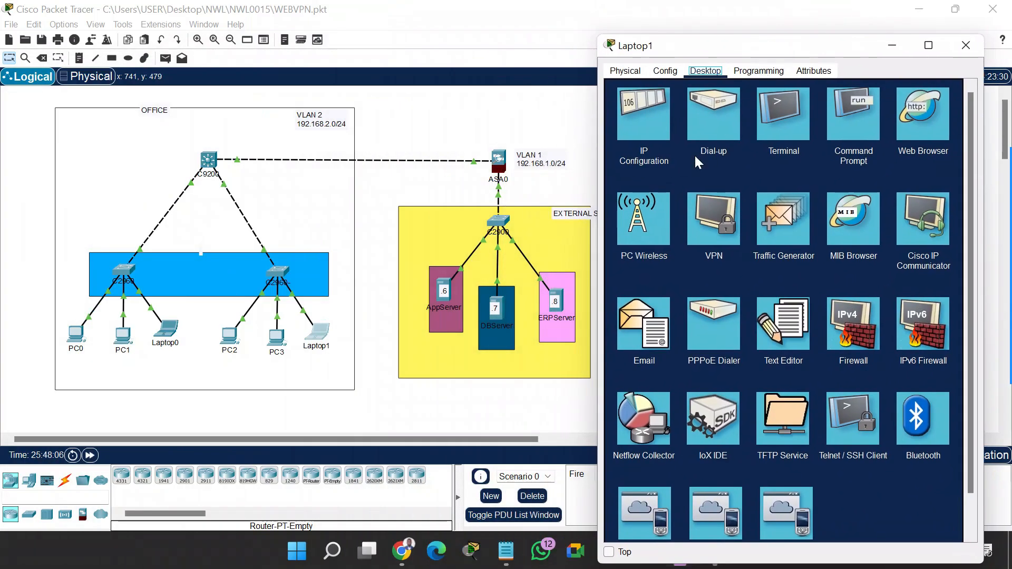
Run ipconfig in Laptop1's Command Prompt and check its IPv4 address
{"action": "left_click", "coordinate": [849, 137]}
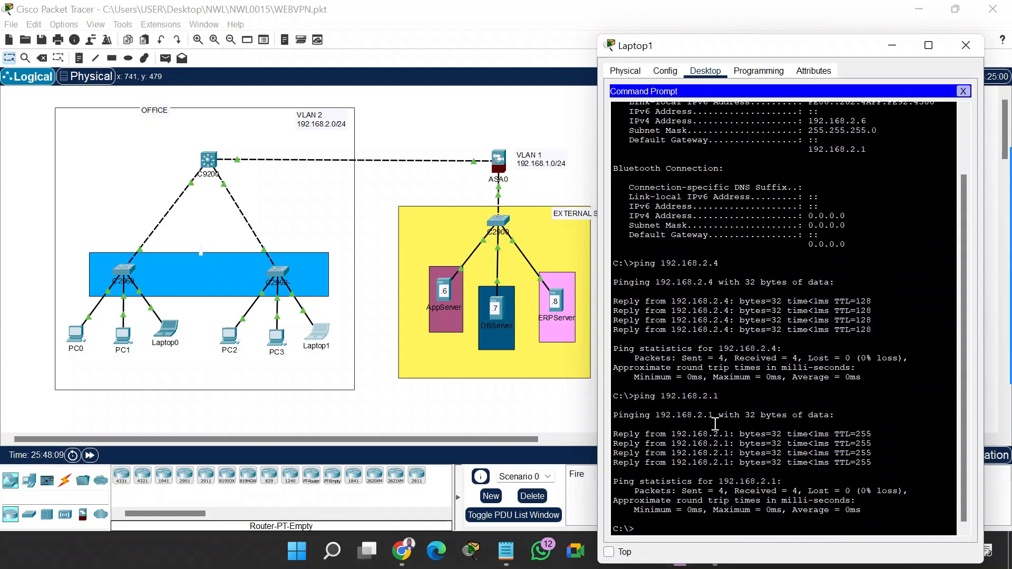
{"action": "type", "text": "ipconfig"}
{"action": "key", "text": "Return"}
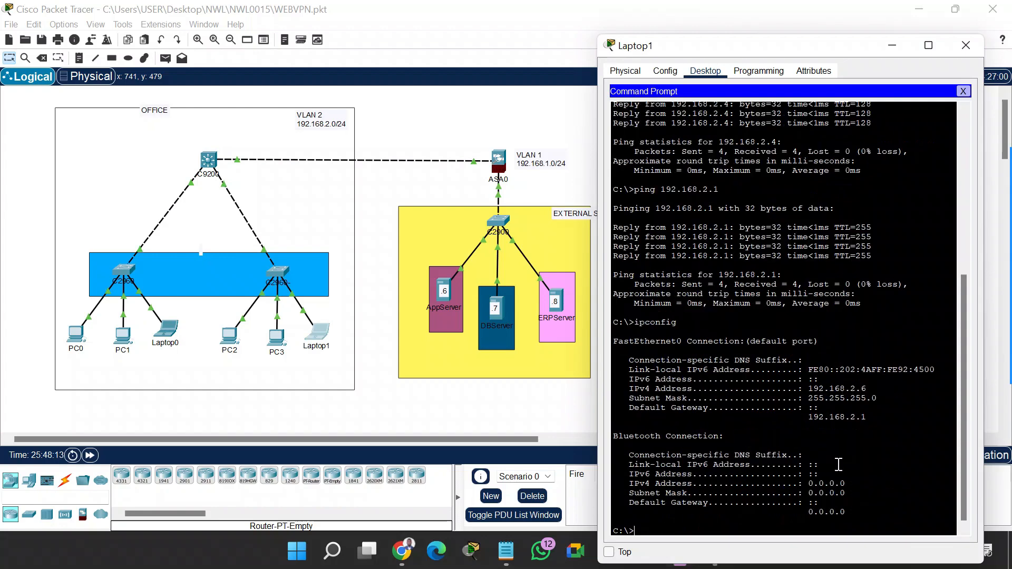
{"action": "left_click", "coordinate": [876, 386]}
{"action": "left_click_drag", "start_coordinate": [876, 387], "coordinate": [812, 390]}
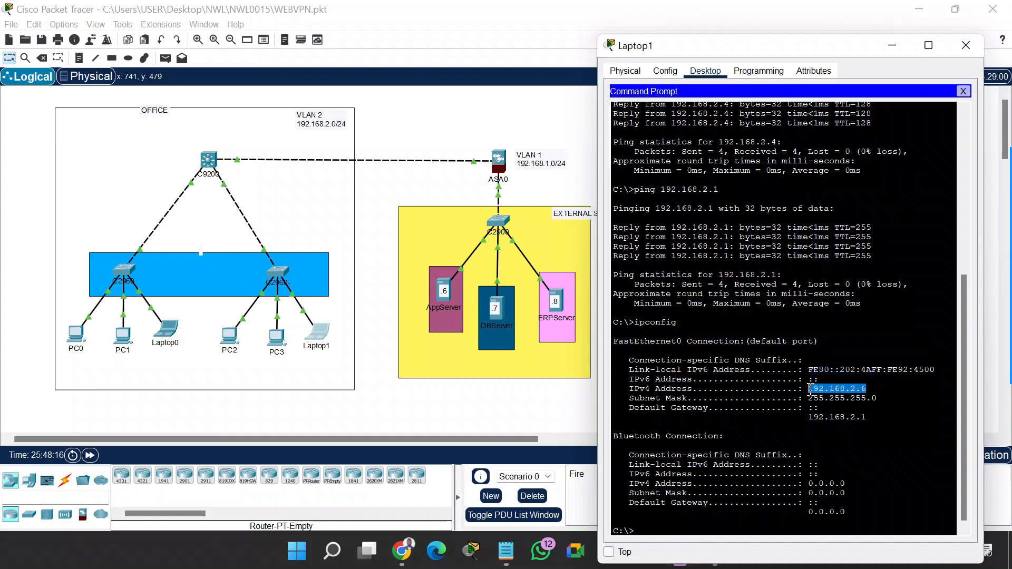
{"action": "left_click", "coordinate": [746, 526]}
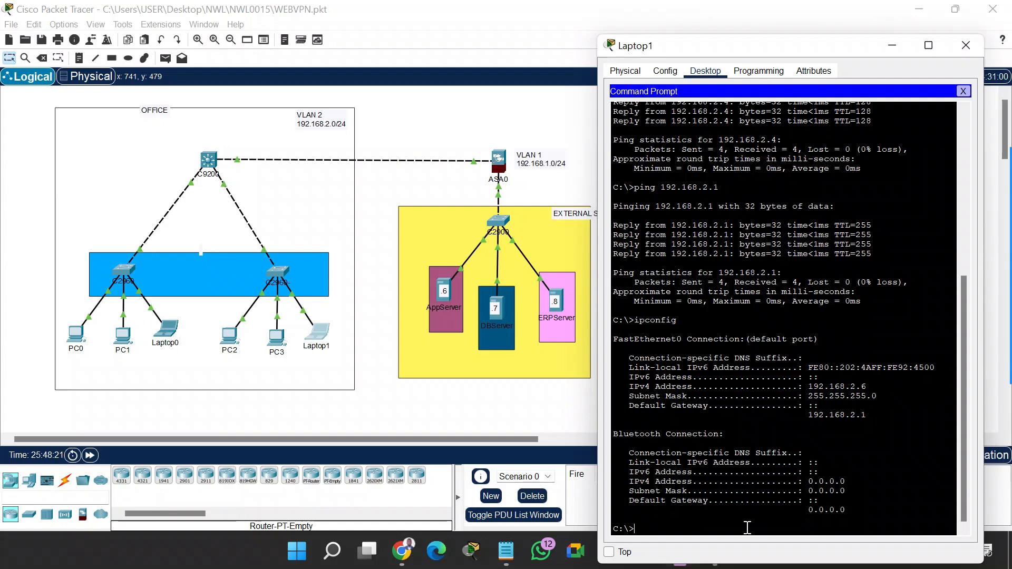
Ping 192.168.1.6 from Laptop1 to test connectivity to the VLAN 1 servers
{"action": "type", "text": "ping 192.168.1.6"}
{"action": "key", "text": "Return"}
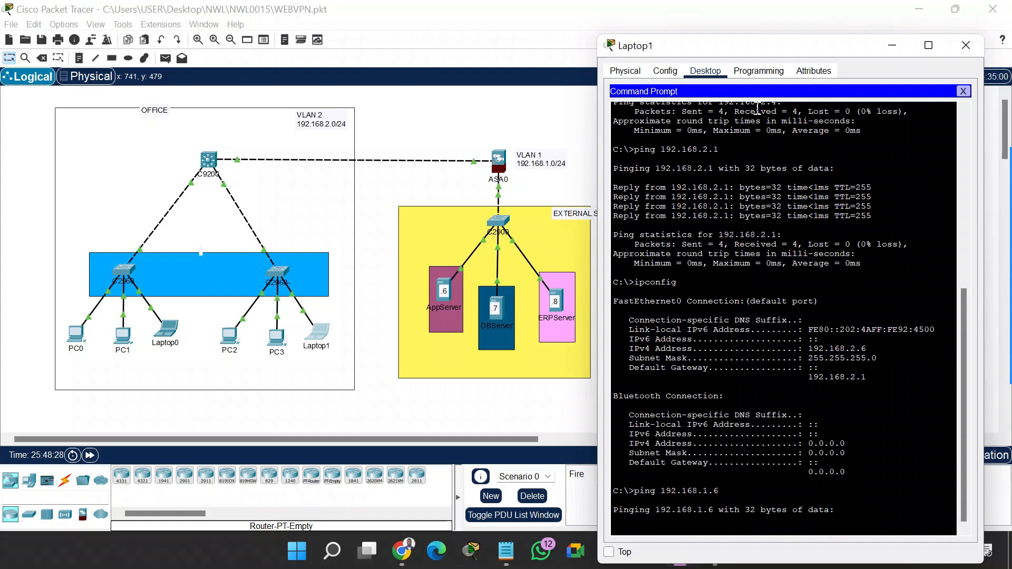
{"action": "left_click_drag", "start_coordinate": [769, 49], "coordinate": [774, 25]}
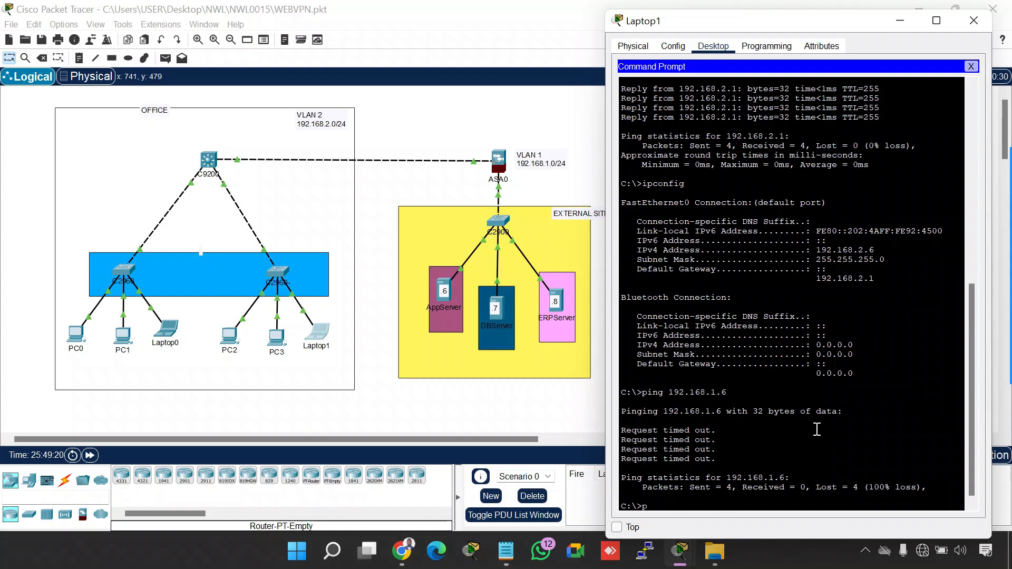
Ping 192.168.1.7 from Laptop1 and close its device window
{"action": "type", "text": "ing 192.168.1.7"}
{"action": "key", "text": "Return"}
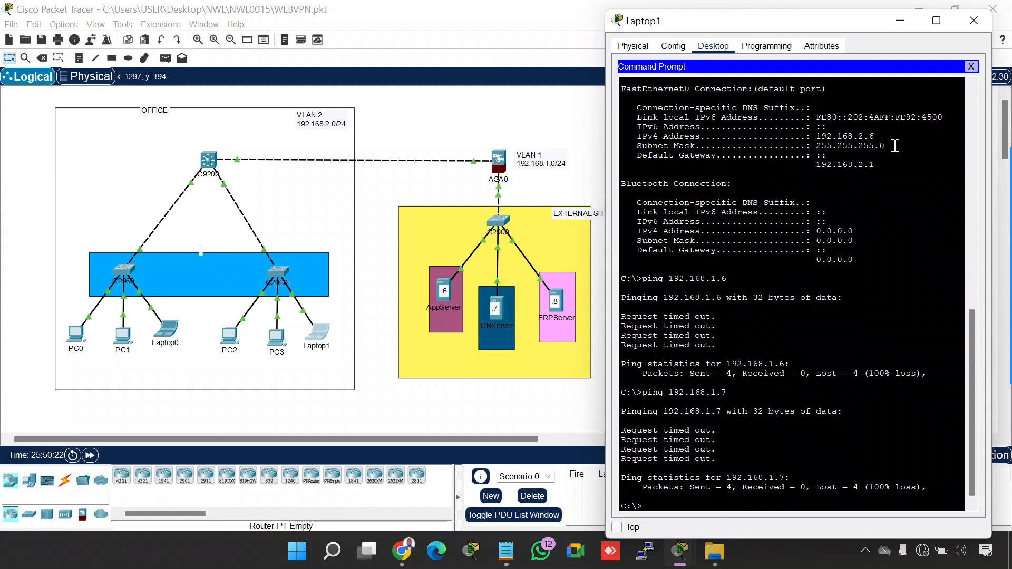
{"action": "left_click", "coordinate": [973, 21]}
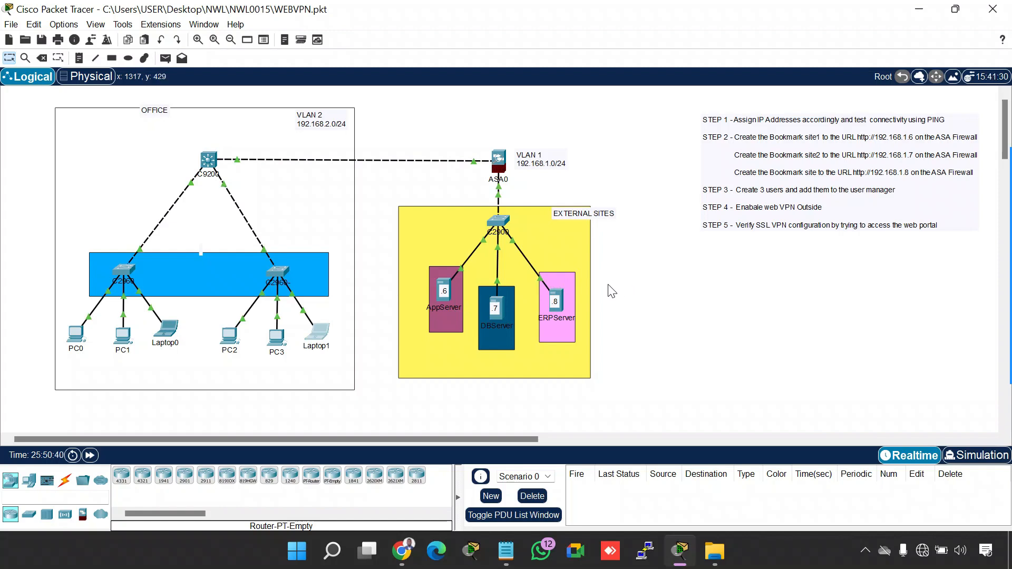
Open ASA0's clientless VPN Bookmark Manager and arrange its window so the external servers stay visible
{"action": "left_click", "coordinate": [499, 159]}
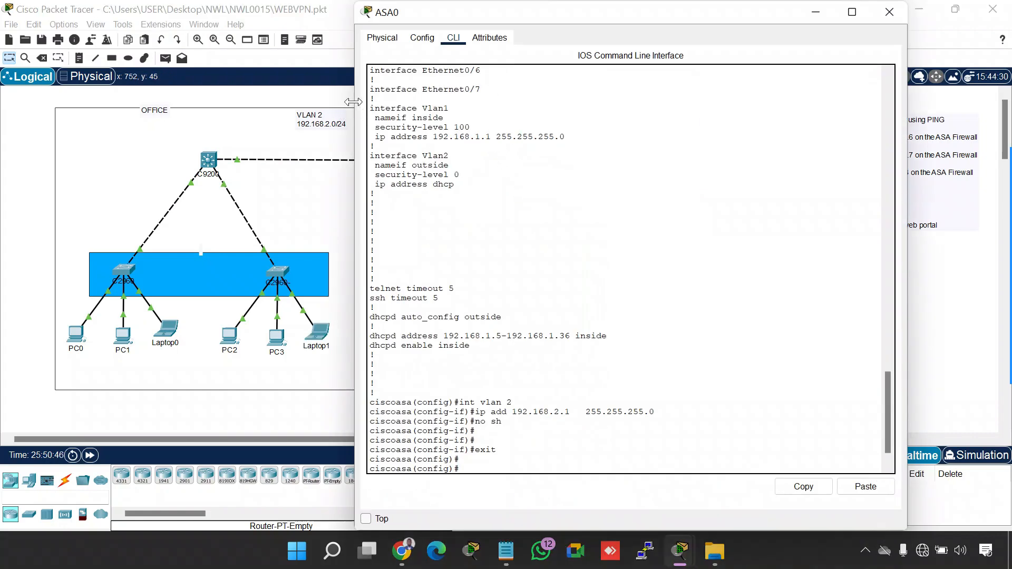
{"action": "left_click_drag", "start_coordinate": [356, 102], "coordinate": [533, 103]}
{"action": "left_click", "coordinate": [599, 38]}
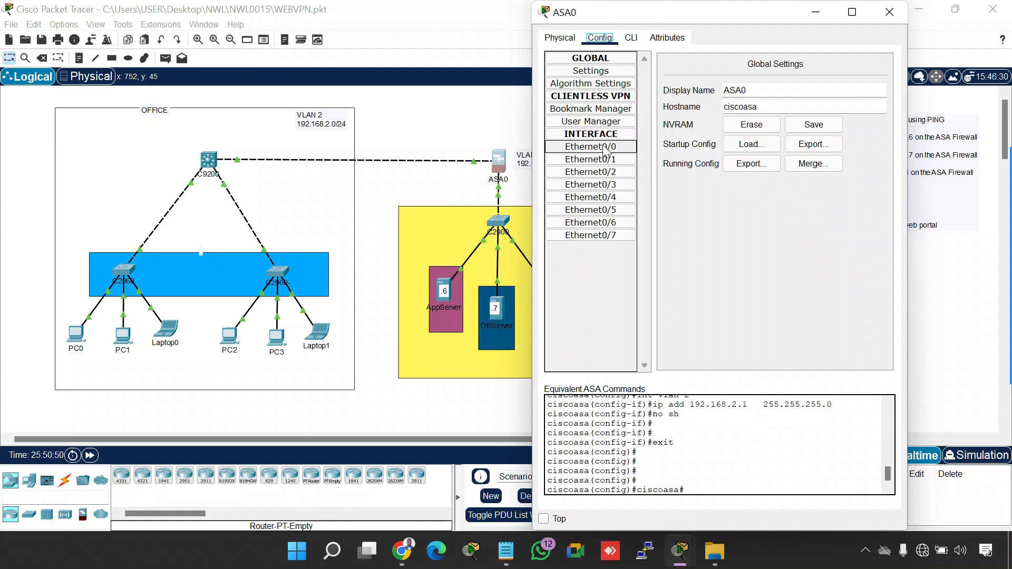
{"action": "left_click", "coordinate": [596, 109]}
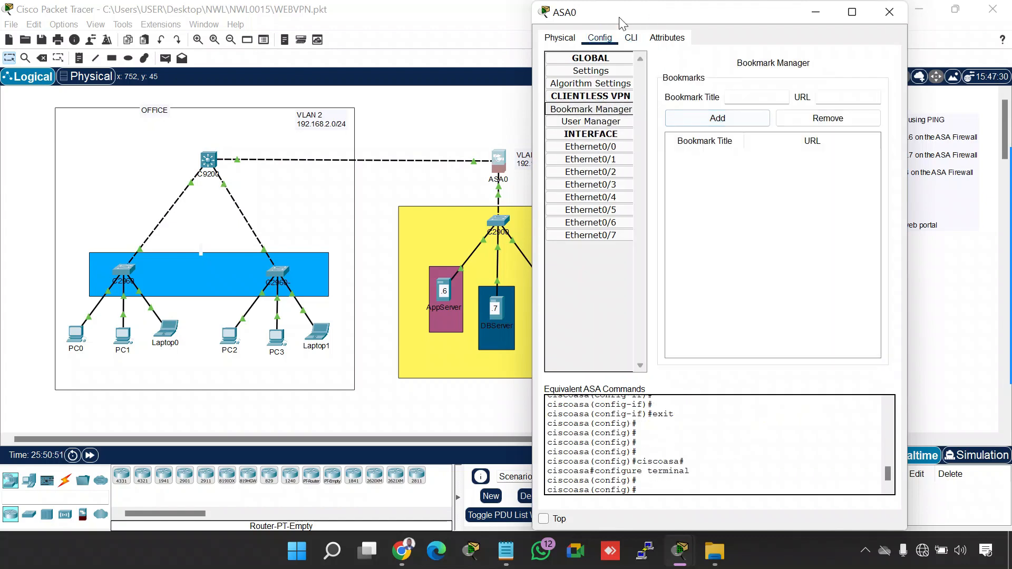
{"action": "left_click_drag", "start_coordinate": [614, 11], "coordinate": [701, 11]}
{"action": "left_click", "coordinate": [807, 96]}
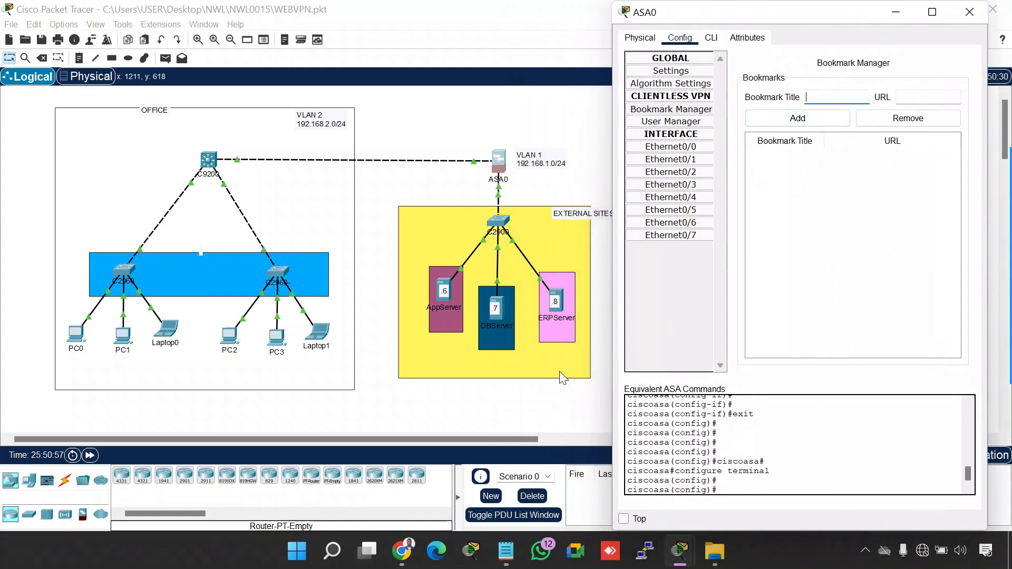
{"action": "type", "text": "Appsweerver"}
{"action": "key", "text": "Tab"}
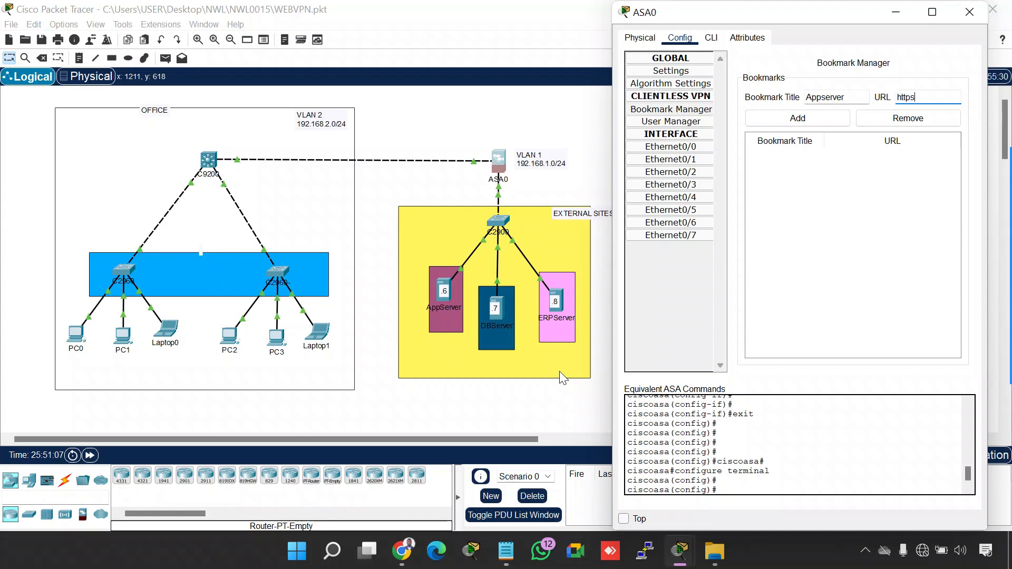
{"action": "type", "text": "https://"}
{"action": "left_click", "coordinate": [373, 228]}
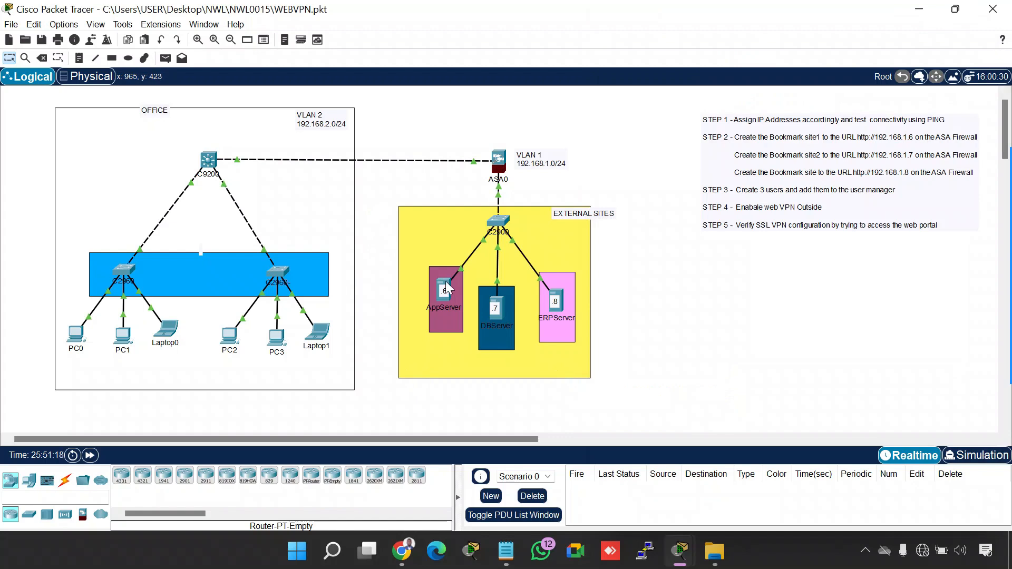
{"action": "mouse_move", "coordinate": [445, 285]}
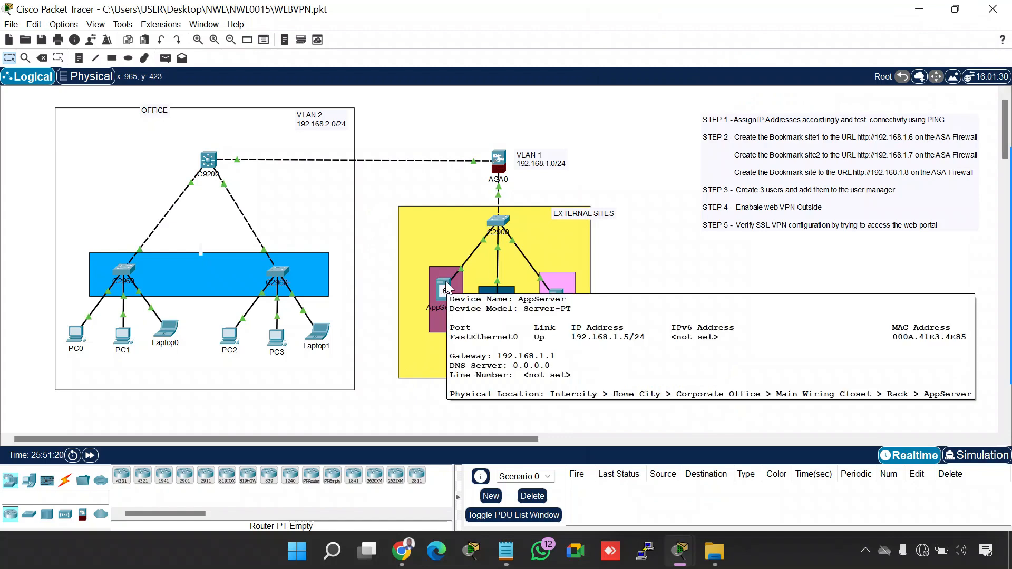
{"action": "left_click", "coordinate": [499, 161]}
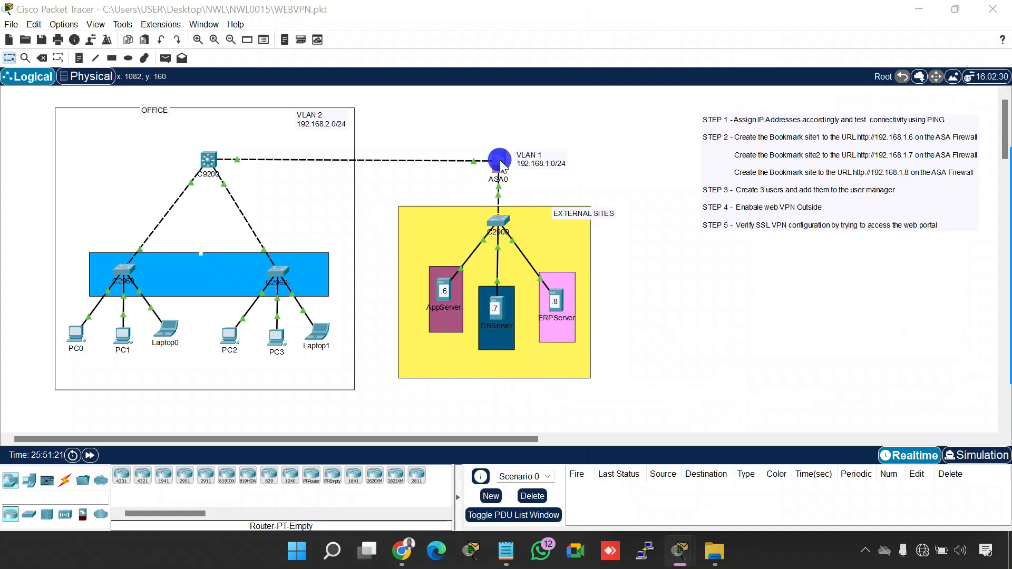
{"action": "type", "text": ".16"}
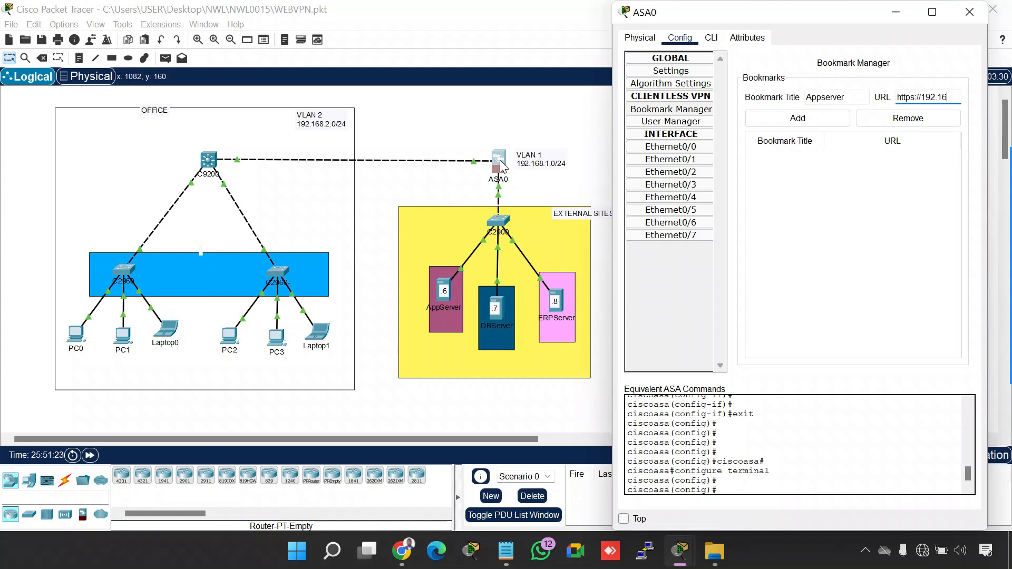
{"action": "type", "text": "8.1.5"}
{"action": "left_click", "coordinate": [773, 118]}
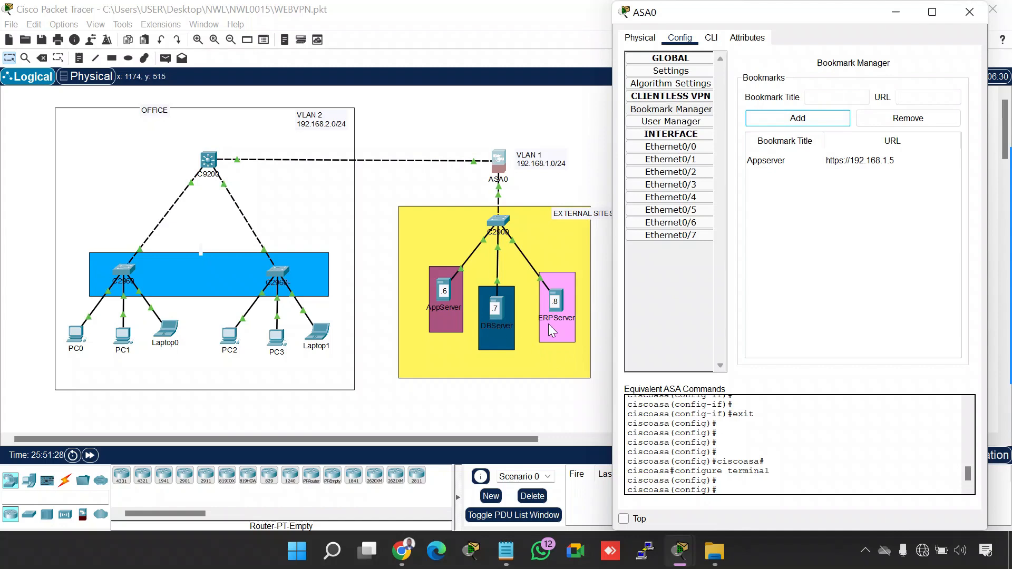
{"action": "left_click", "coordinate": [828, 96]}
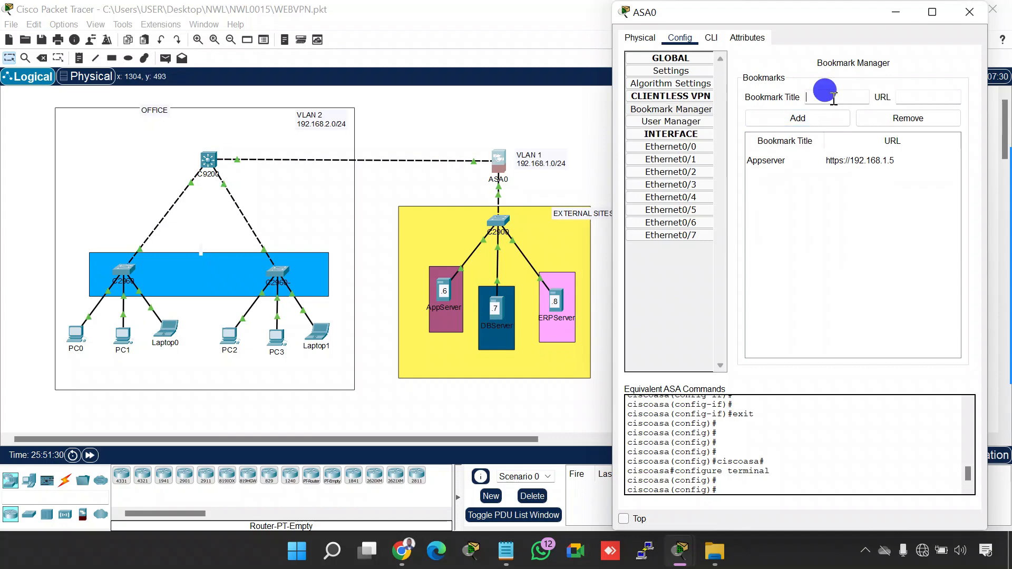
{"action": "type", "text": "DBserver"}
{"action": "key", "text": "Tab"}
{"action": "type", "text": "https://"}
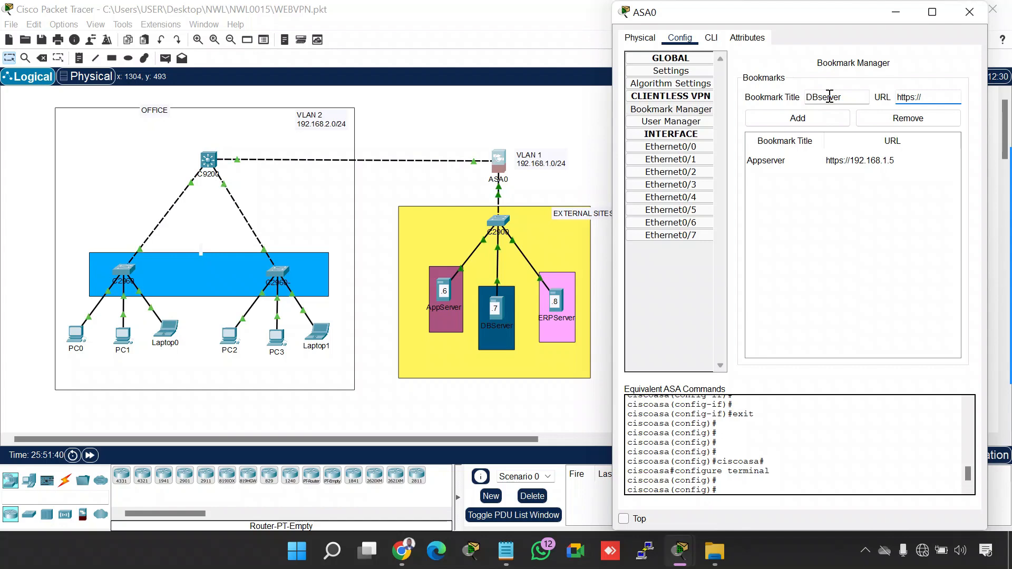
{"action": "type", "text": "192.168.1.6"}
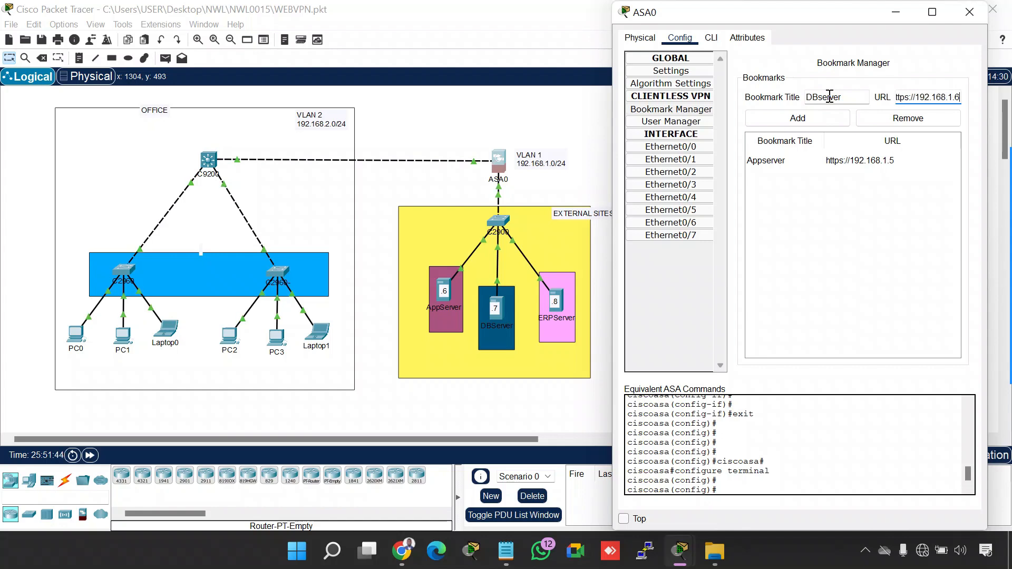
{"action": "left_click", "coordinate": [490, 125]}
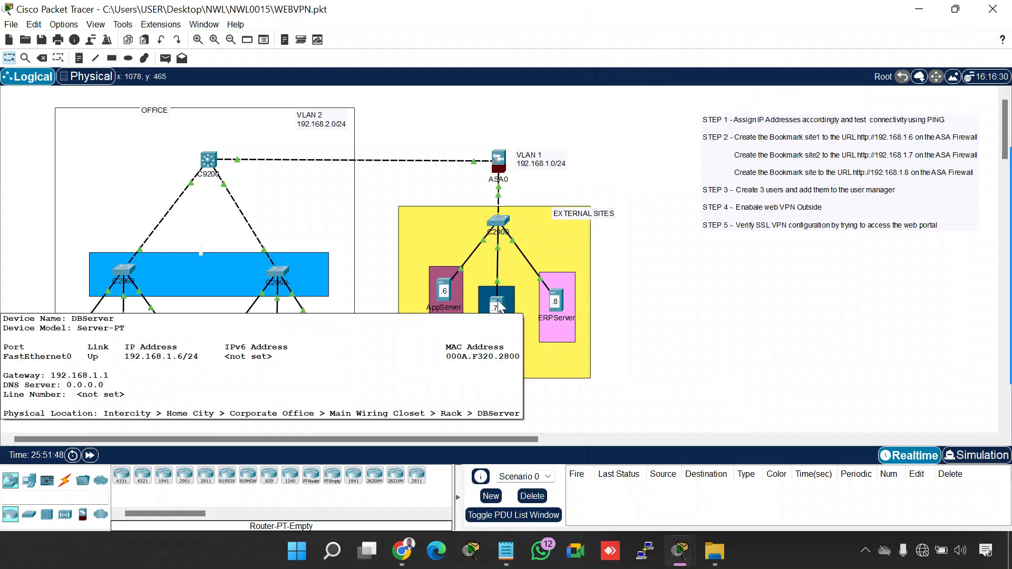
{"action": "left_click", "coordinate": [499, 172]}
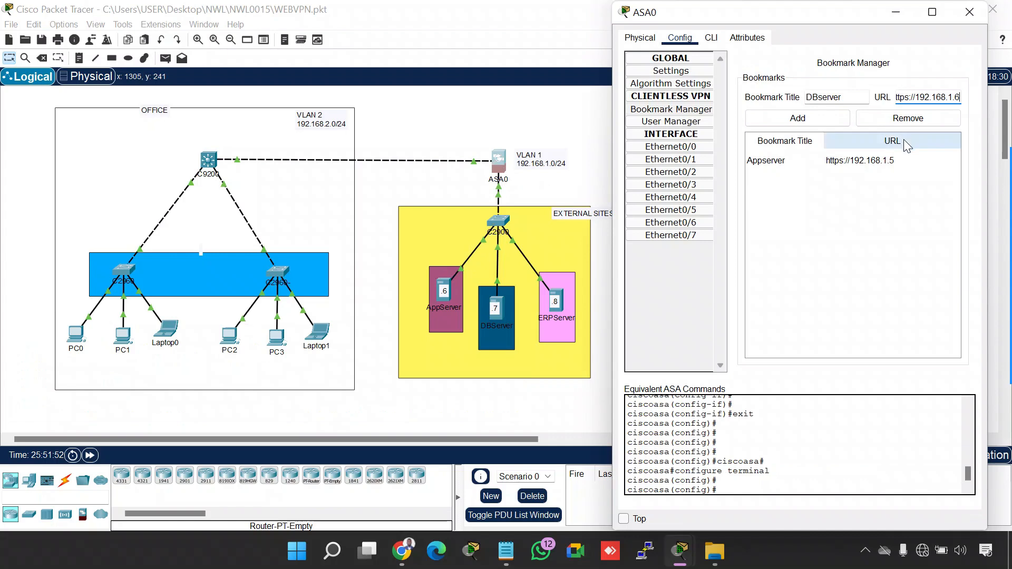
{"action": "left_click", "coordinate": [789, 122]}
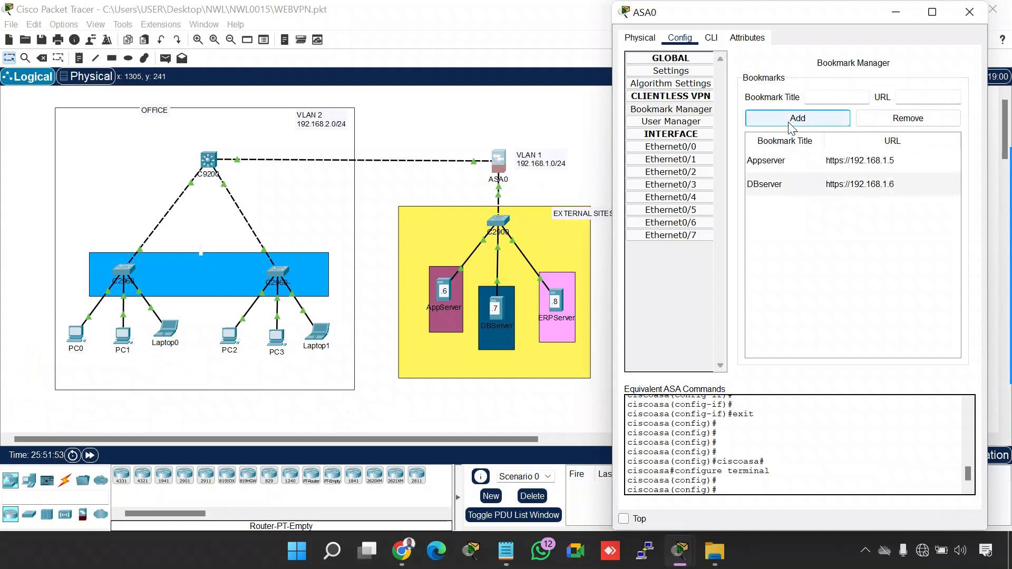
{"action": "left_click", "coordinate": [823, 97]}
{"action": "type", "text": "ERPserver"}
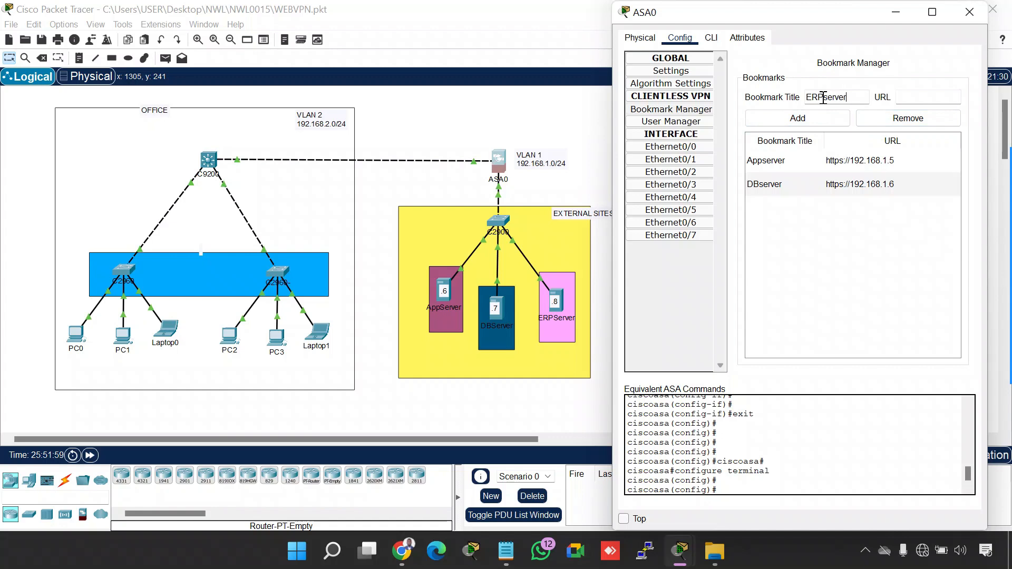
{"action": "key", "text": "Tab"}
{"action": "type", "text": "https"}
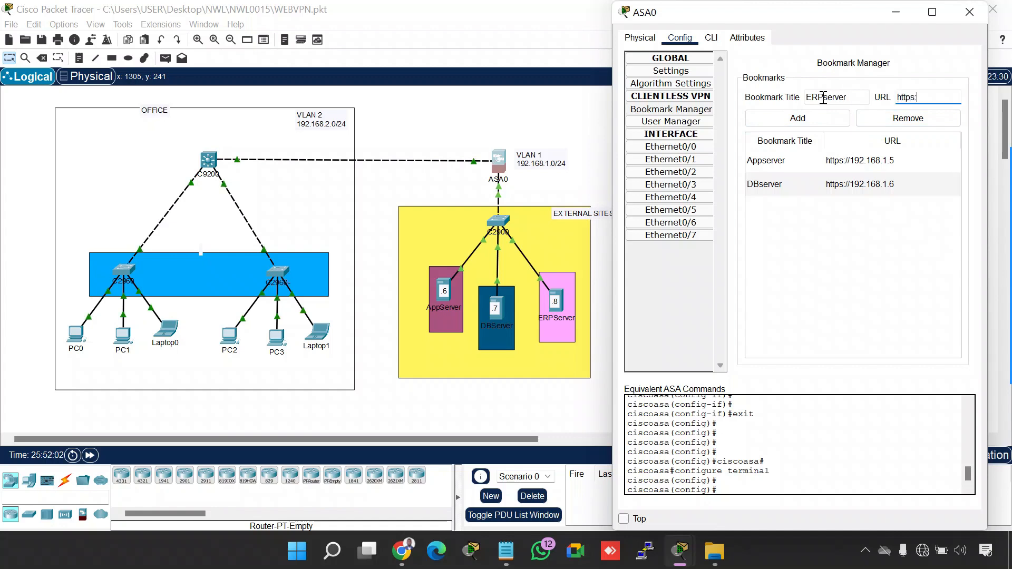
{"action": "type", "text": "://192"}
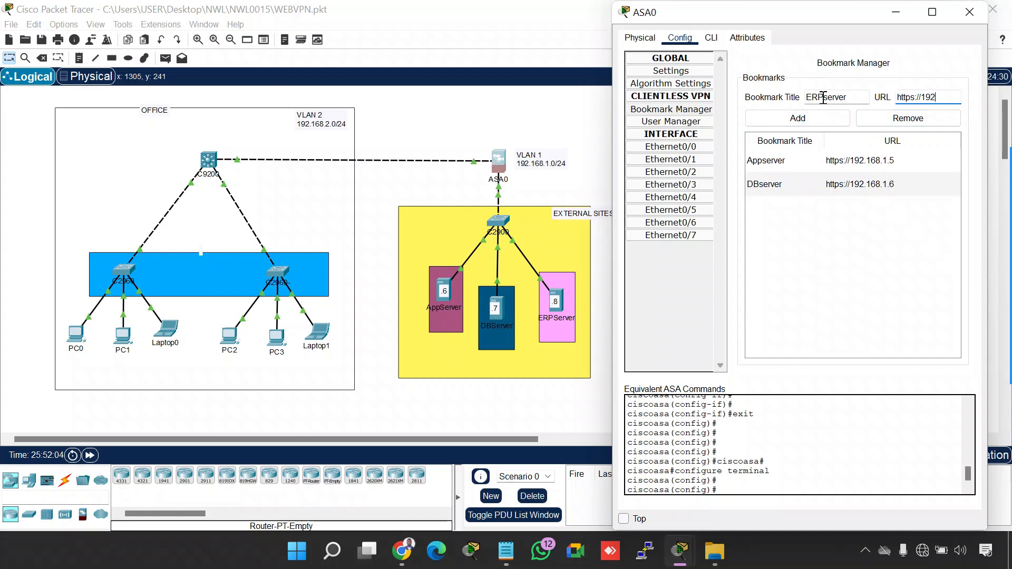
{"action": "type", "text": ".168.1.7"}
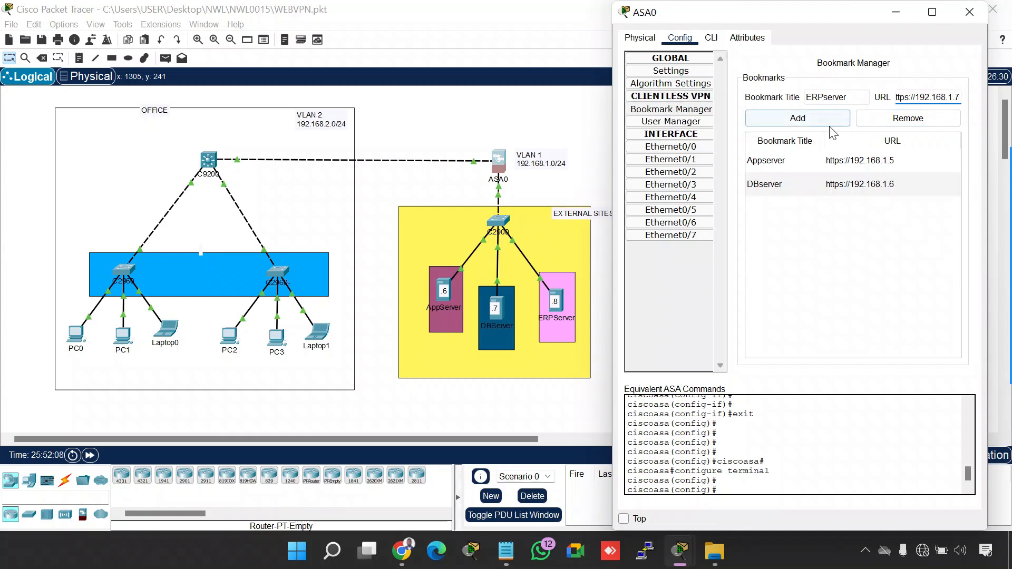
{"action": "left_click", "coordinate": [824, 119]}
{"action": "left_click_drag", "start_coordinate": [763, 10], "coordinate": [213, 31]}
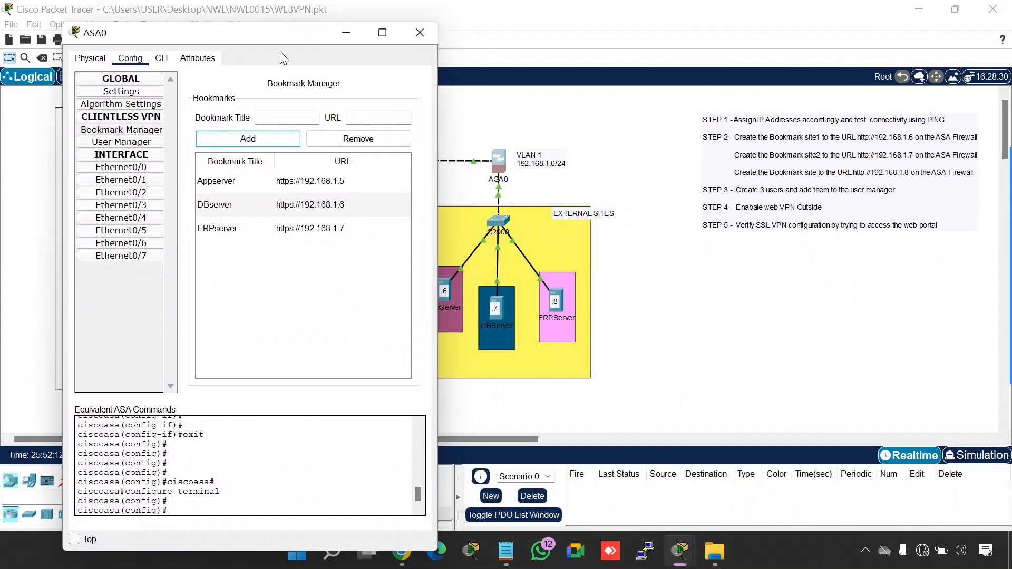
{"action": "left_click", "coordinate": [419, 30]}
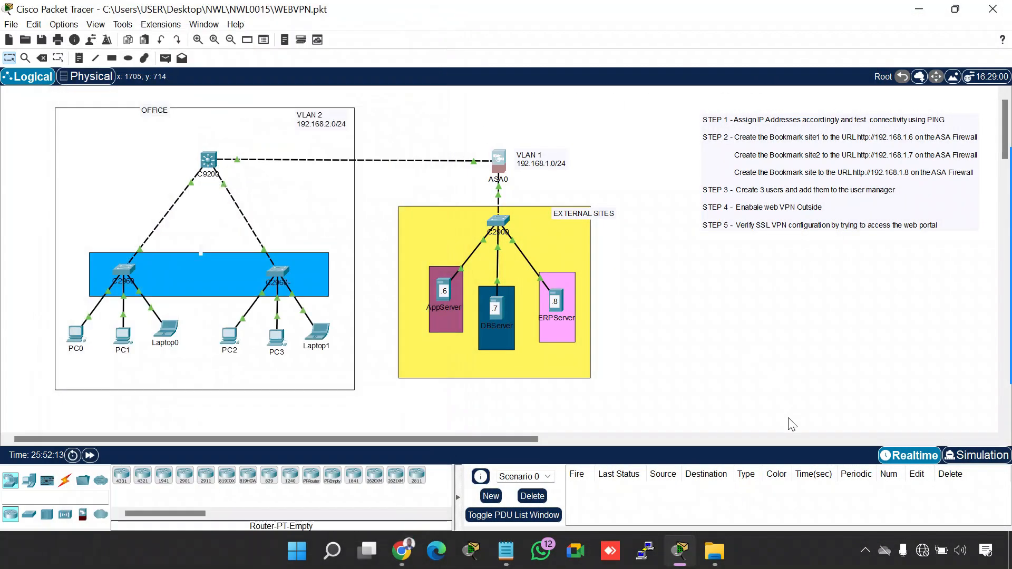
Mark STEP 1 and STEP 2 of the instruction list with blue pen check marks and leave the drawing overlay
{"action": "left_click", "coordinate": [885, 551]}
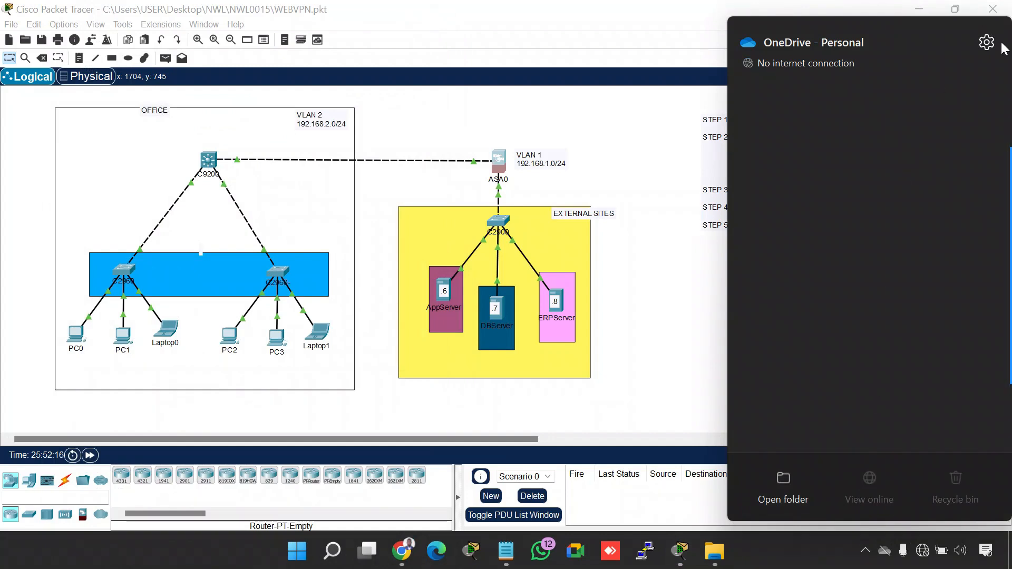
{"action": "left_click", "coordinate": [664, 340]}
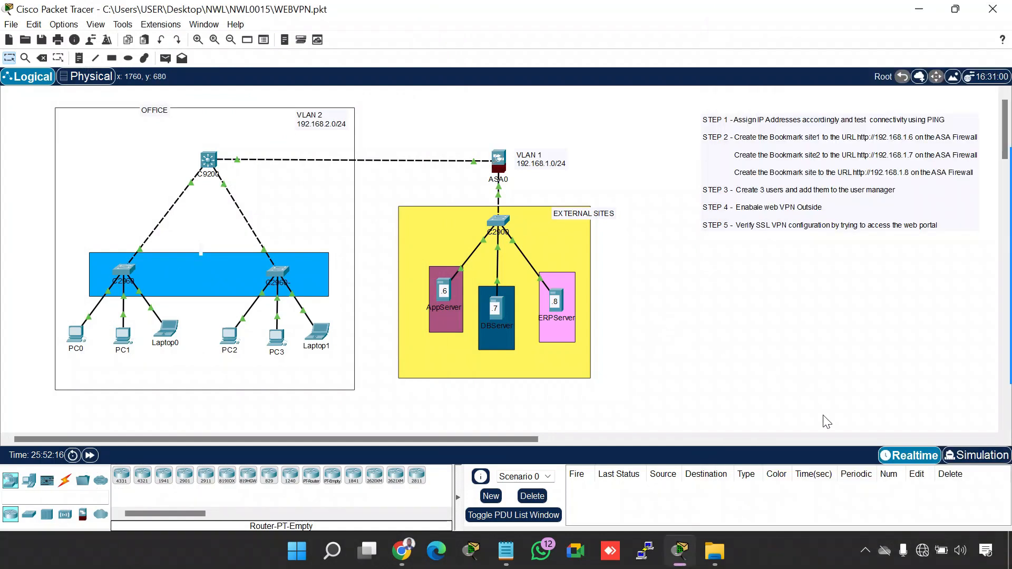
{"action": "left_click", "coordinate": [865, 550]}
{"action": "left_click", "coordinate": [834, 479]}
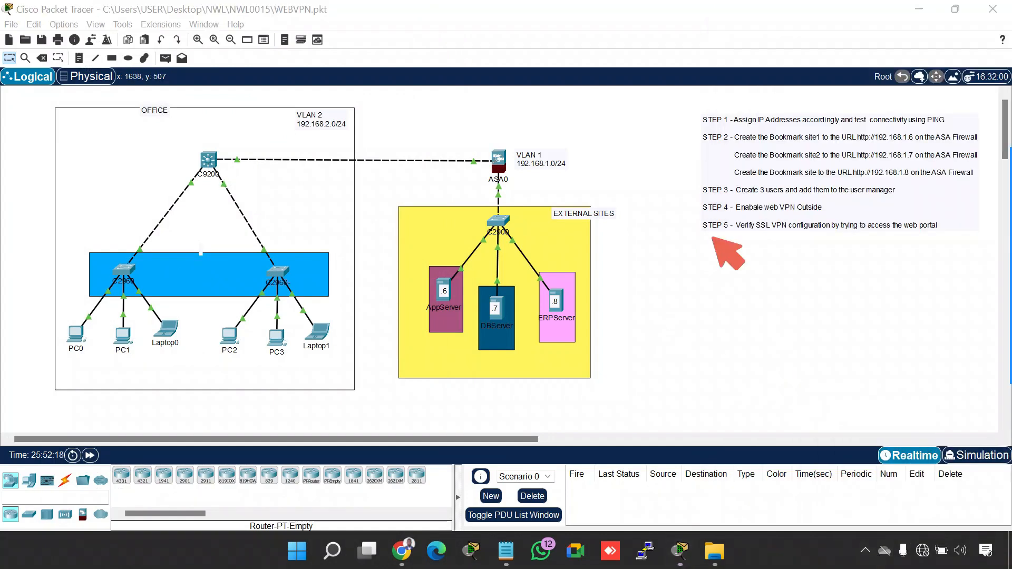
{"action": "mouse_move", "coordinate": [694, 115]}
{"action": "left_mouse_down"}
{"action": "mouse_move", "coordinate": [714, 112]}
{"action": "mouse_move", "coordinate": [720, 132]}
{"action": "left_mouse_up"}
{"action": "left_click", "coordinate": [696, 138]}
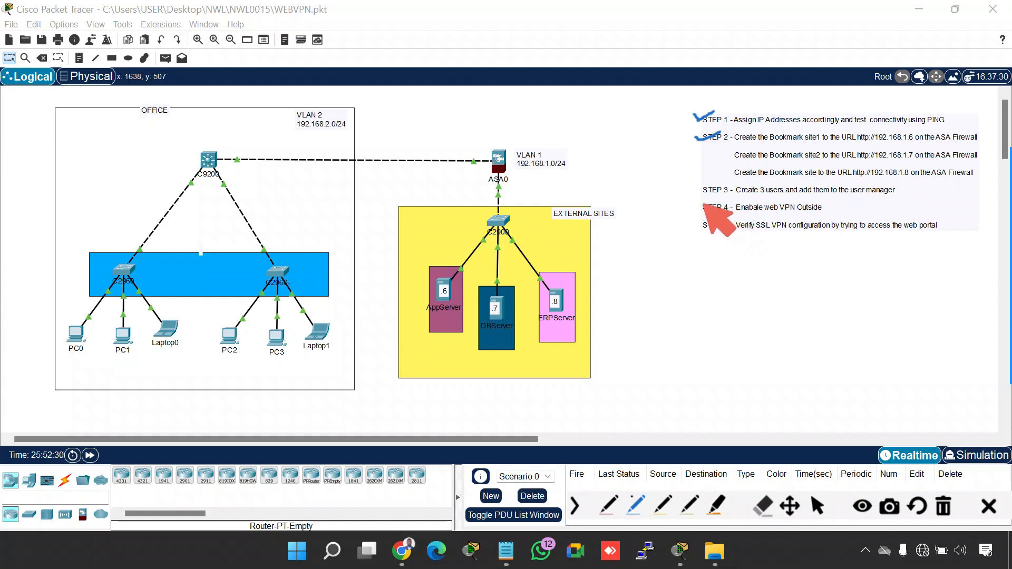
{"action": "key", "text": "Escape"}
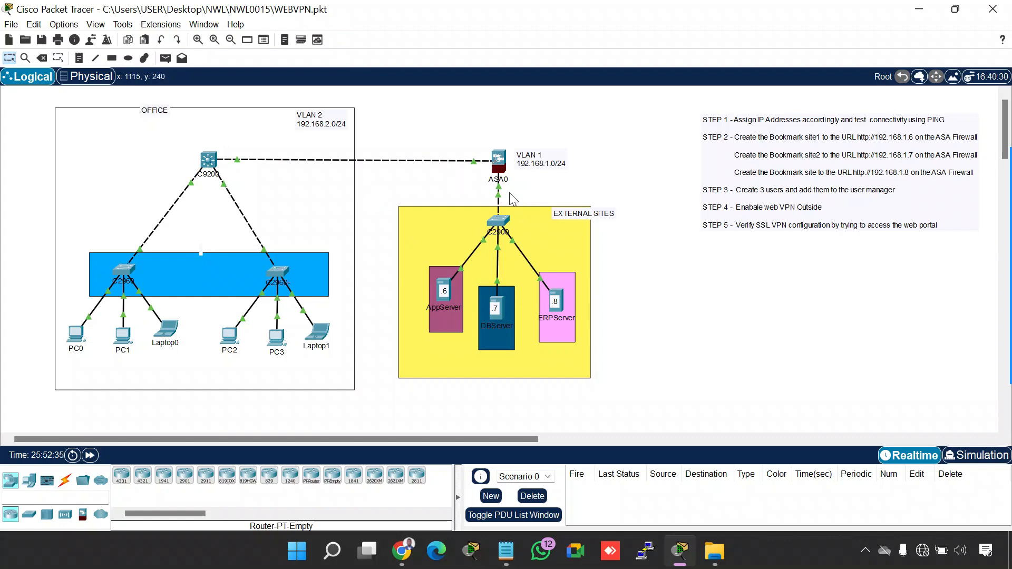
Open ASA0's command line and enter global configuration mode with conf t
{"action": "left_click", "coordinate": [497, 171]}
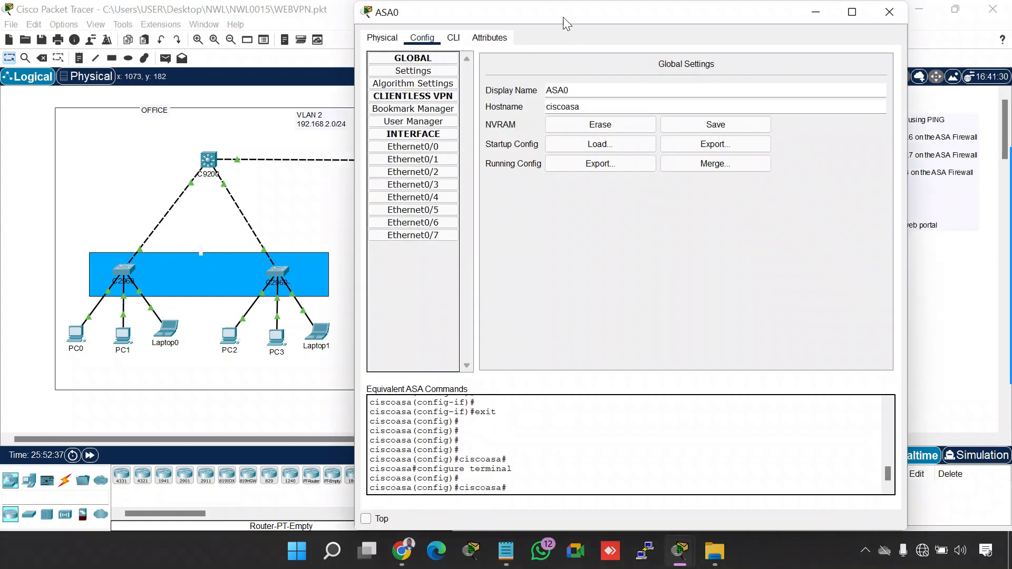
{"action": "left_click_drag", "start_coordinate": [564, 20], "coordinate": [716, 28]}
{"action": "left_click", "coordinate": [605, 49]}
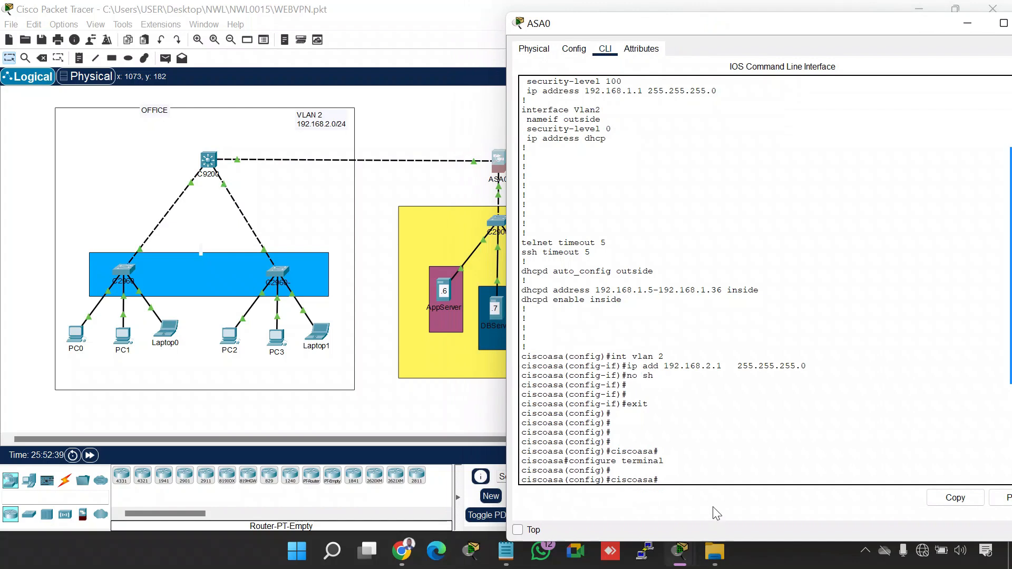
{"action": "key", "text": "Return"}
{"action": "key", "text": "Return"}
{"action": "key", "text": "Return"}
{"action": "key", "text": "Return"}
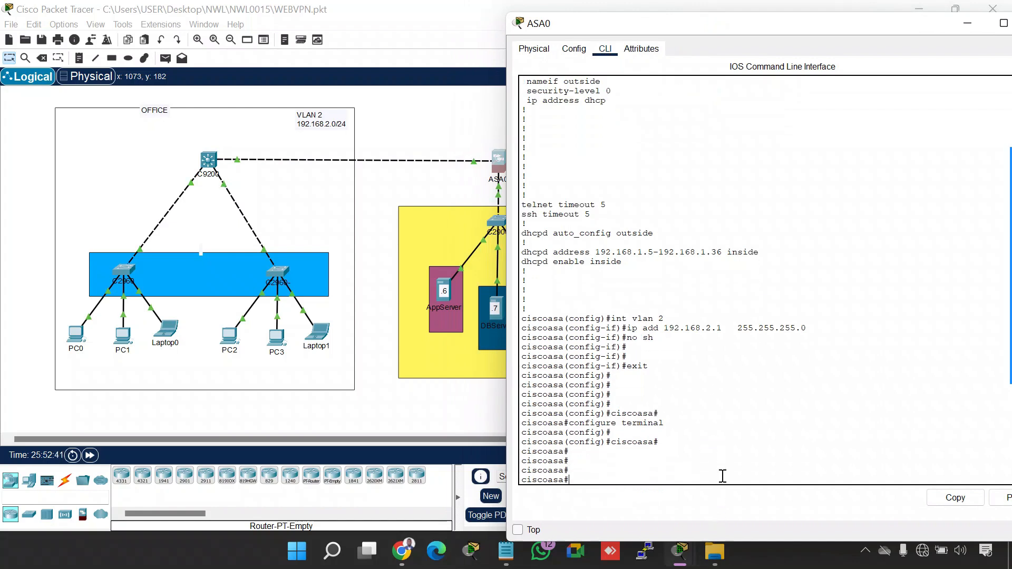
{"action": "type", "text": "conf t"}
{"action": "key", "text": "Return"}
{"action": "key", "text": "Return"}
{"action": "key", "text": "Return"}
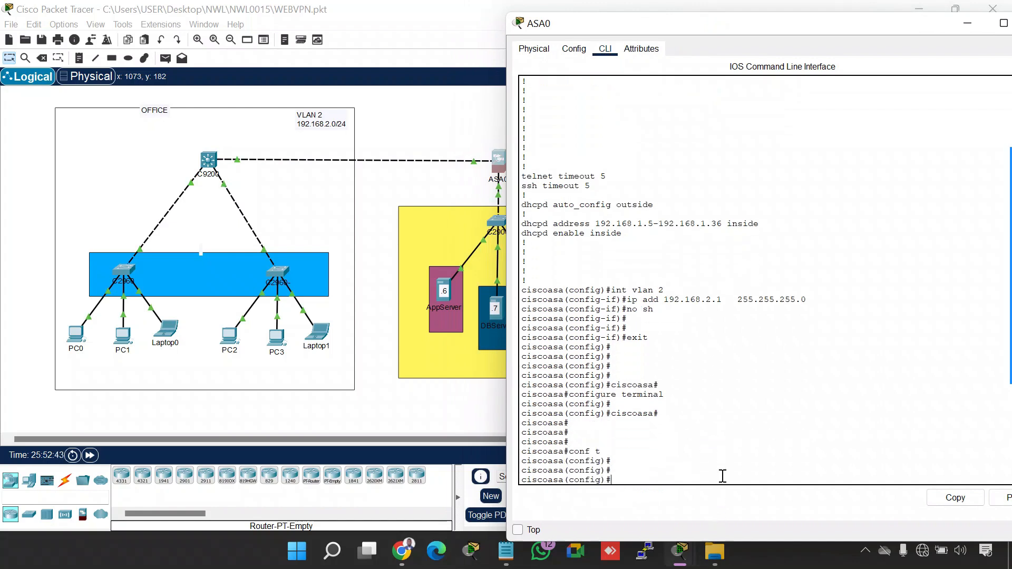
Create the first VPN user on ASA0 with the username command, entering the user's name and password
{"action": "type", "text": "username"}
{"action": "type", "text": "Adam password "}
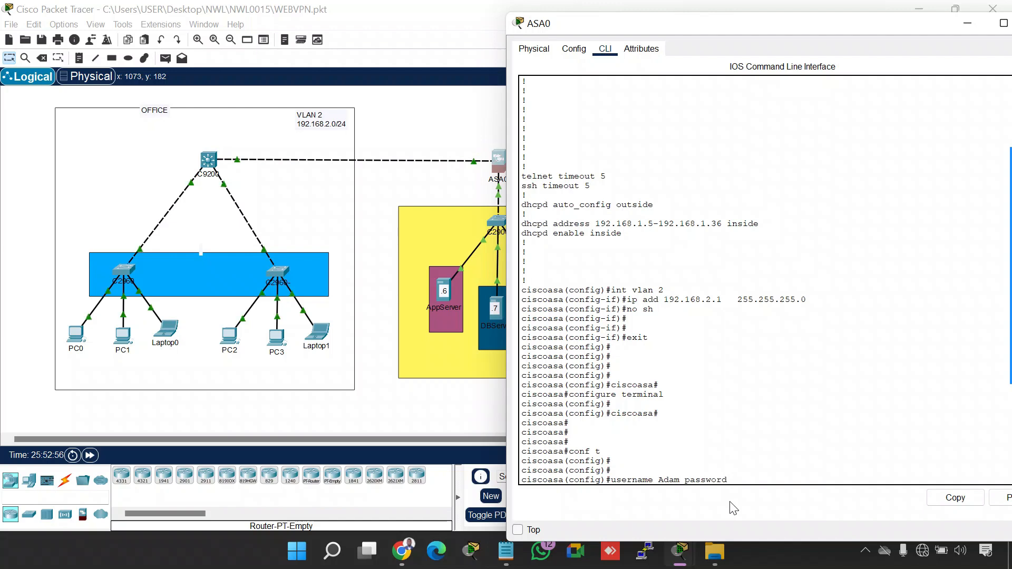
{"action": "type", "text": "ADAM123"}
{"action": "key", "text": "Return"}
{"action": "key", "text": "Return"}
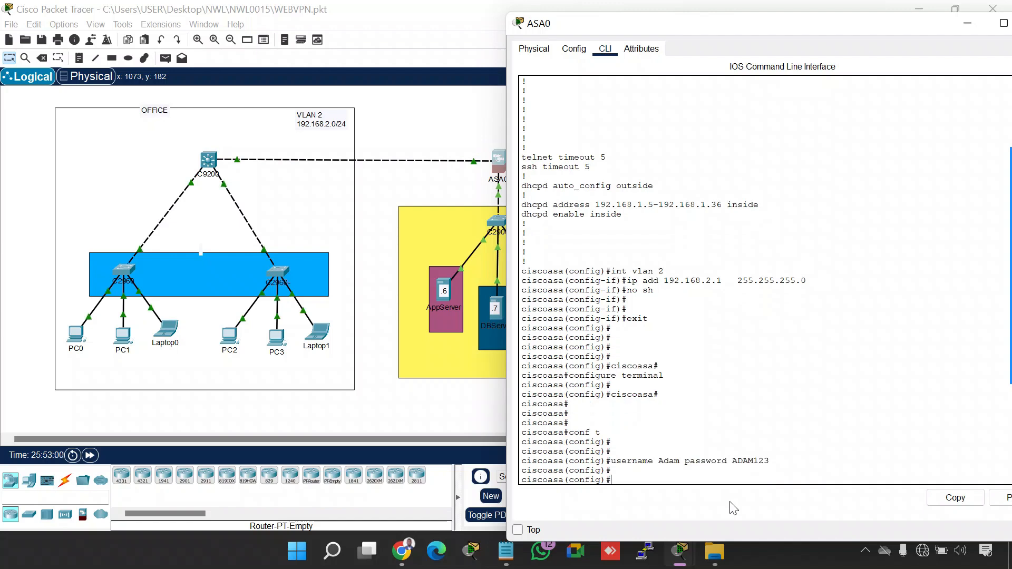
Create the second VPN user on ASA0 with the username command, entering that user's name and password
{"action": "type", "text": "us"}
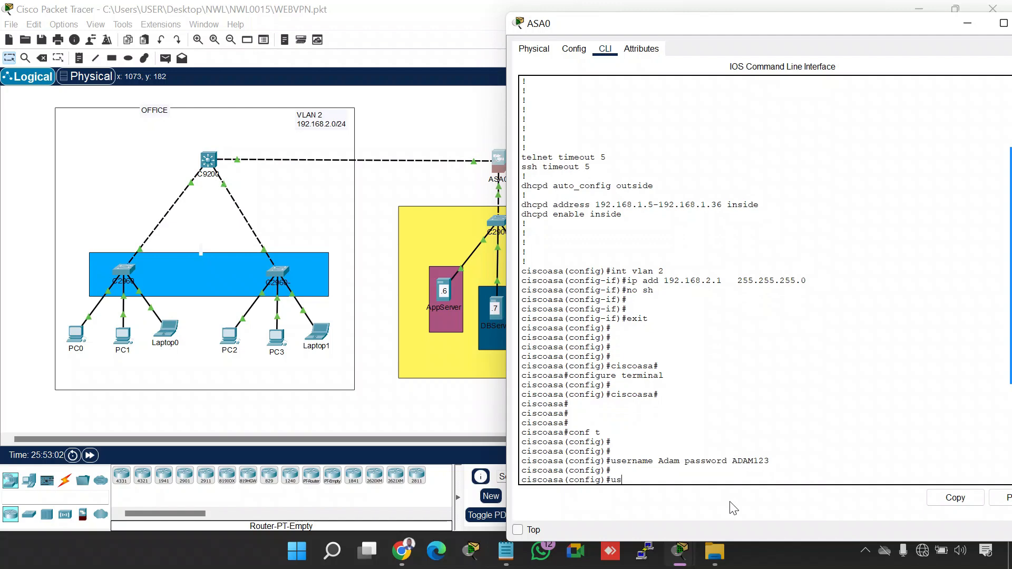
{"action": "type", "text": "ername"}
{"action": "type", "text": "Jacob password JACO"}
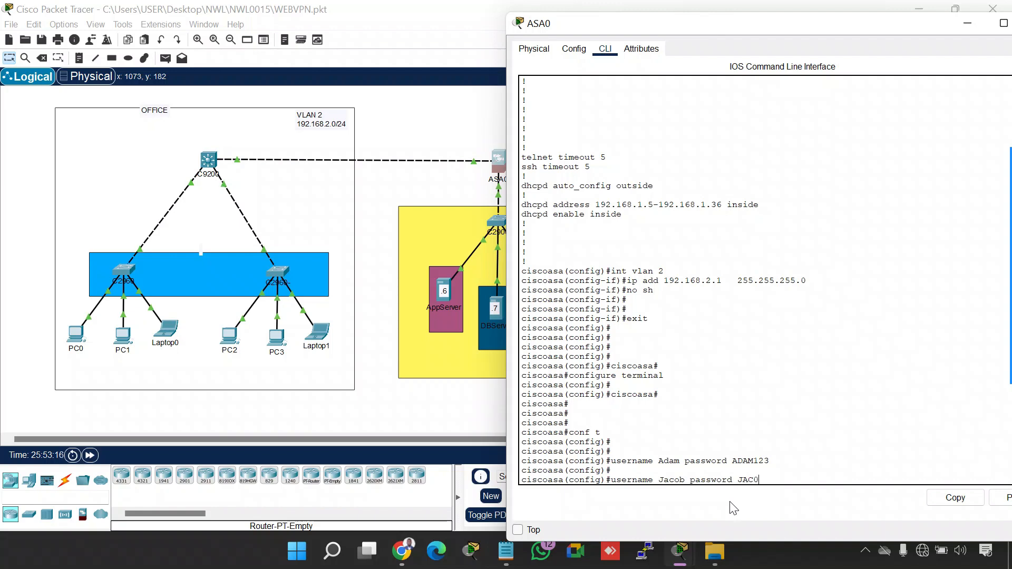
{"action": "type", "text": "1234"}
{"action": "key", "text": "Return"}
{"action": "key", "text": "Return"}
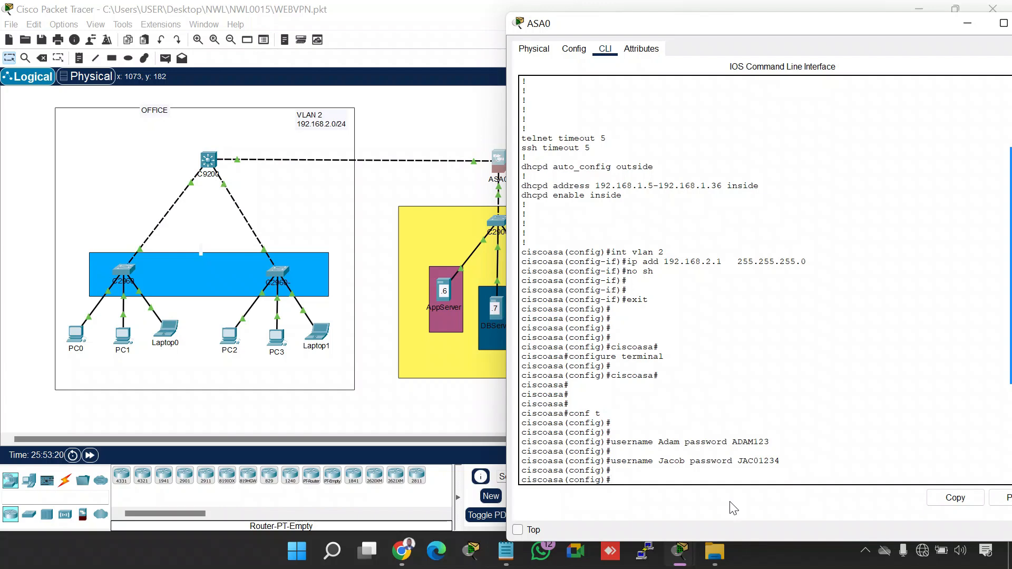
Create the third VPN user on ASA0 with the username command, entering that user's name and password
{"action": "type", "text": "username Isaac password ISAAC"}
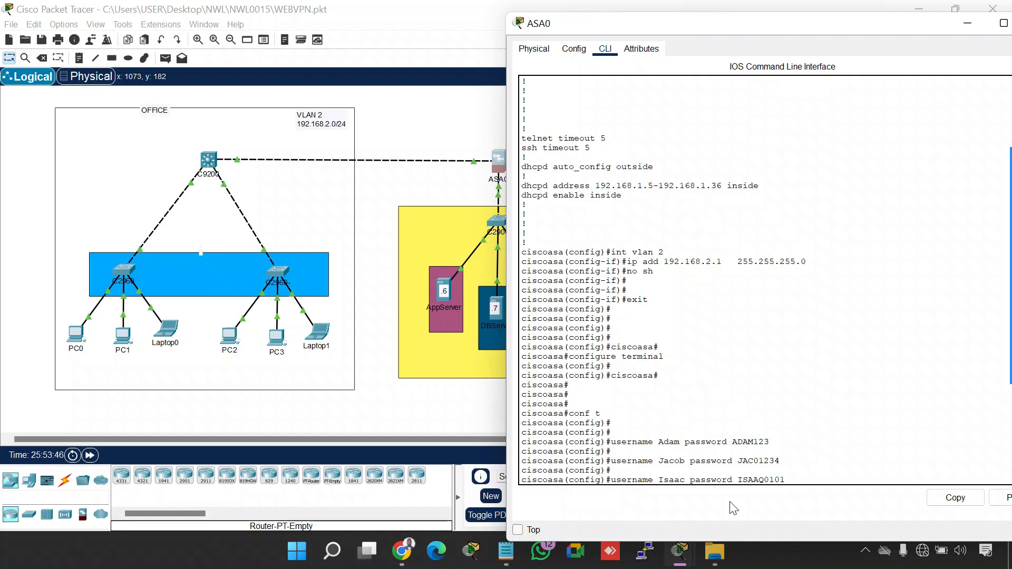
{"action": "key", "text": "Return"}
{"action": "key", "text": "Return"}
{"action": "key", "text": "Return"}
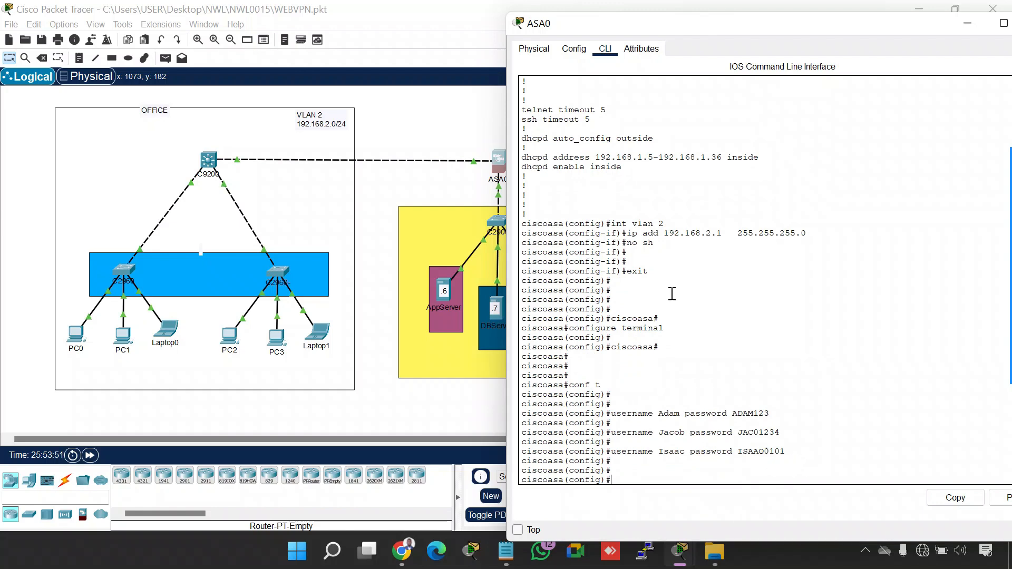
Copy the three username and password commands from ASA0's command line into a new Notepad document
{"action": "left_click_drag", "start_coordinate": [791, 452], "coordinate": [506, 411]}
{"action": "right_click", "coordinate": [577, 431]}
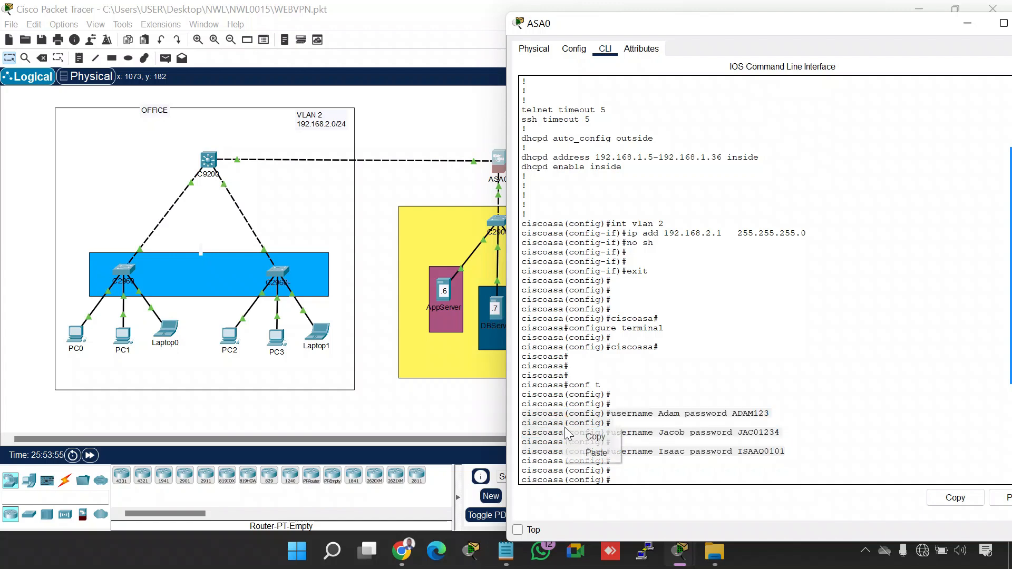
{"action": "left_click", "coordinate": [614, 439]}
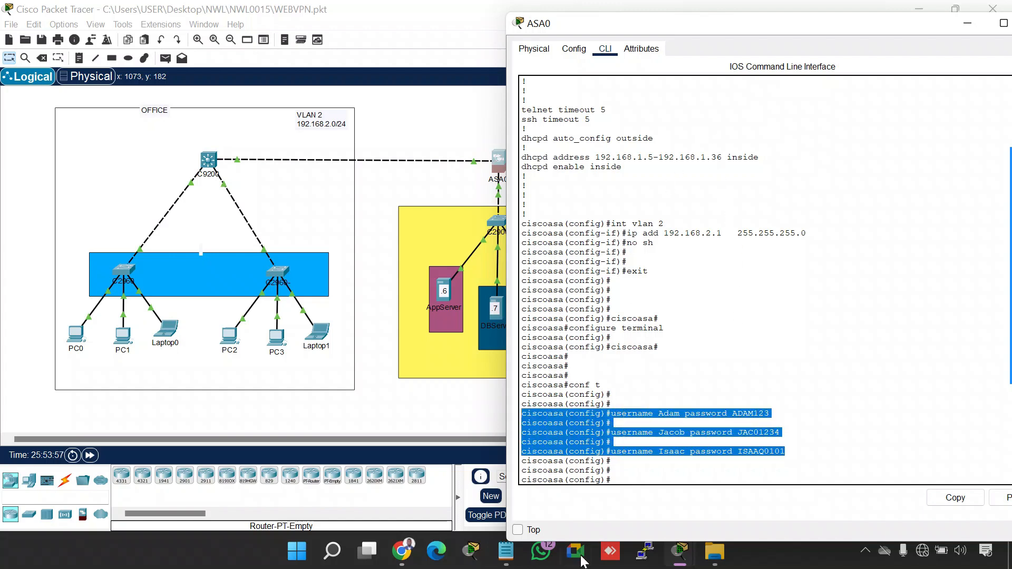
{"action": "right_click", "coordinate": [506, 551]}
{"action": "left_click", "coordinate": [498, 463]}
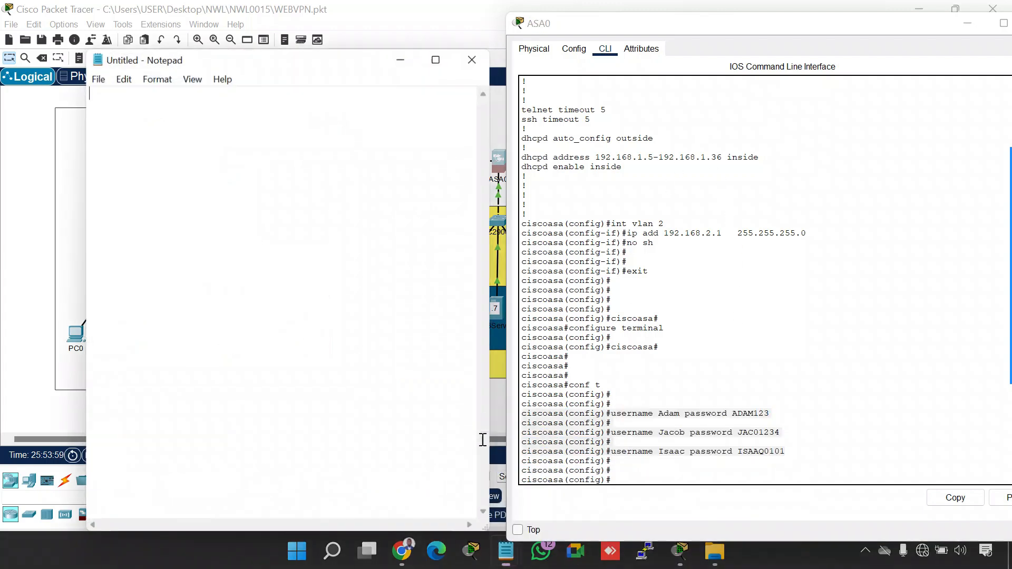
{"action": "key", "text": "ctrl+v"}
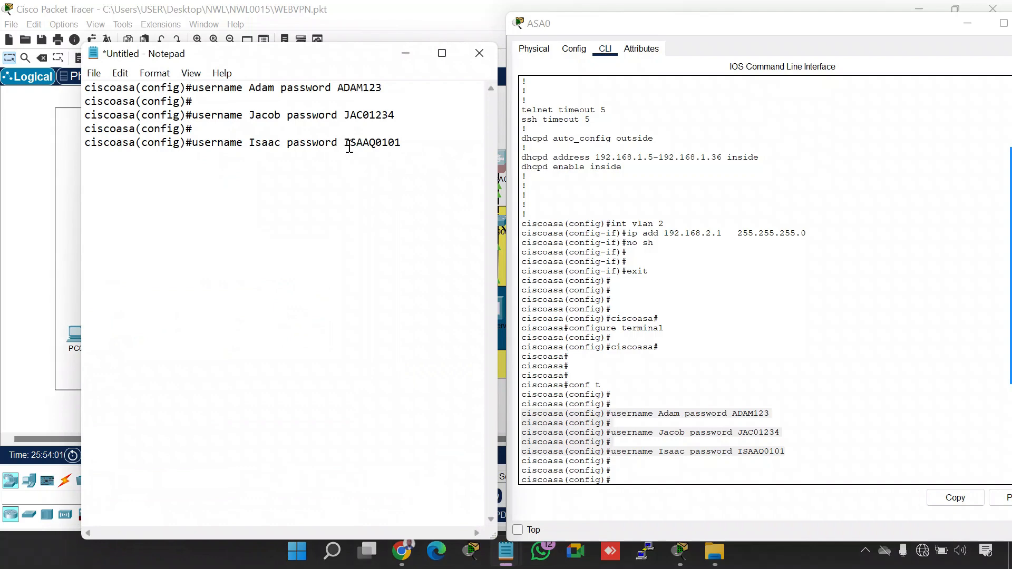
Return to Packet Tracer and open the clientless VPN User Manager in ASA0's configuration
{"action": "left_click", "coordinate": [974, 25]}
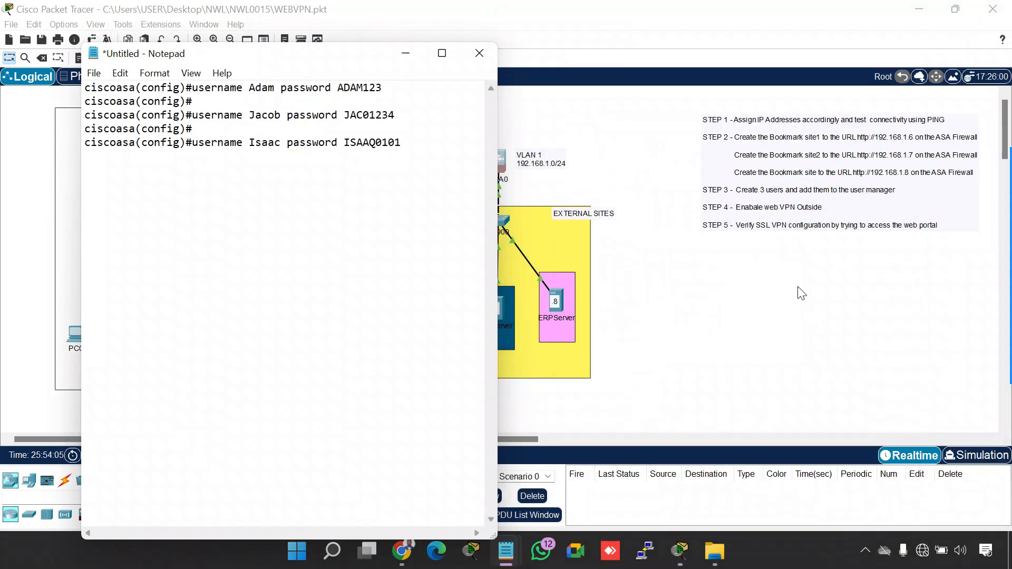
{"action": "left_click", "coordinate": [611, 178]}
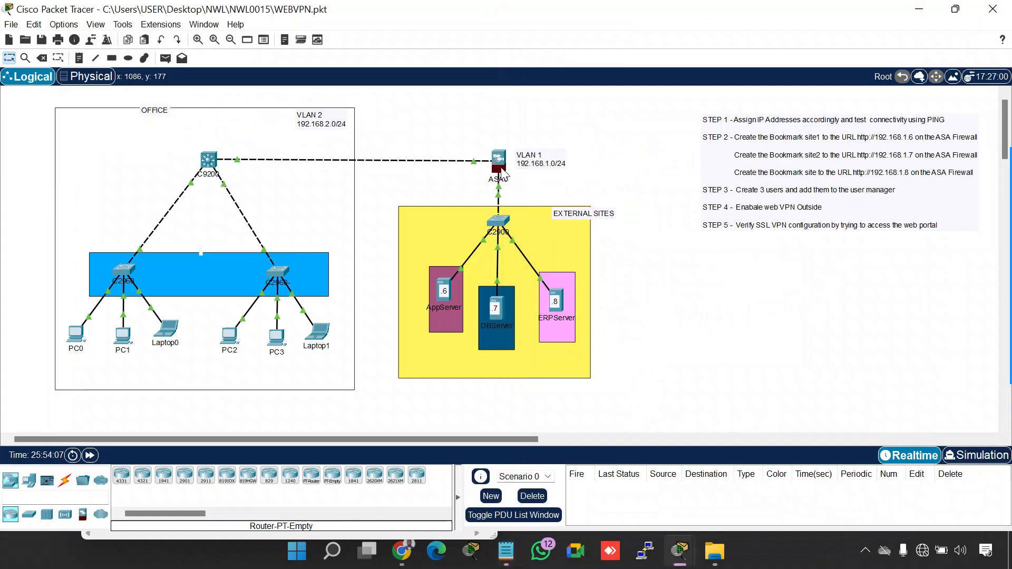
{"action": "left_click", "coordinate": [501, 160]}
{"action": "left_click_drag", "start_coordinate": [635, 16], "coordinate": [485, 23]}
{"action": "left_click", "coordinate": [324, 47]}
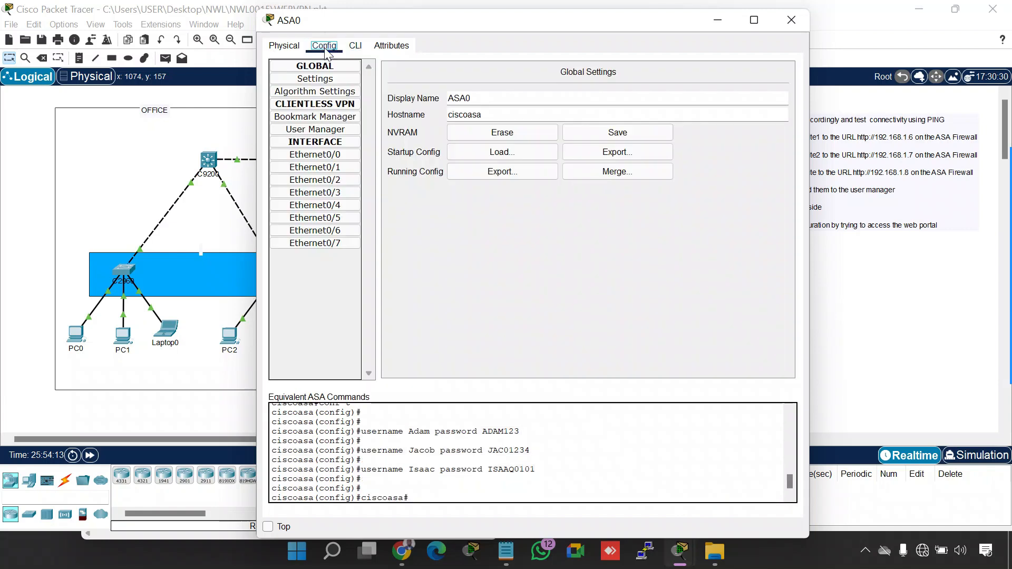
{"action": "left_click", "coordinate": [332, 129]}
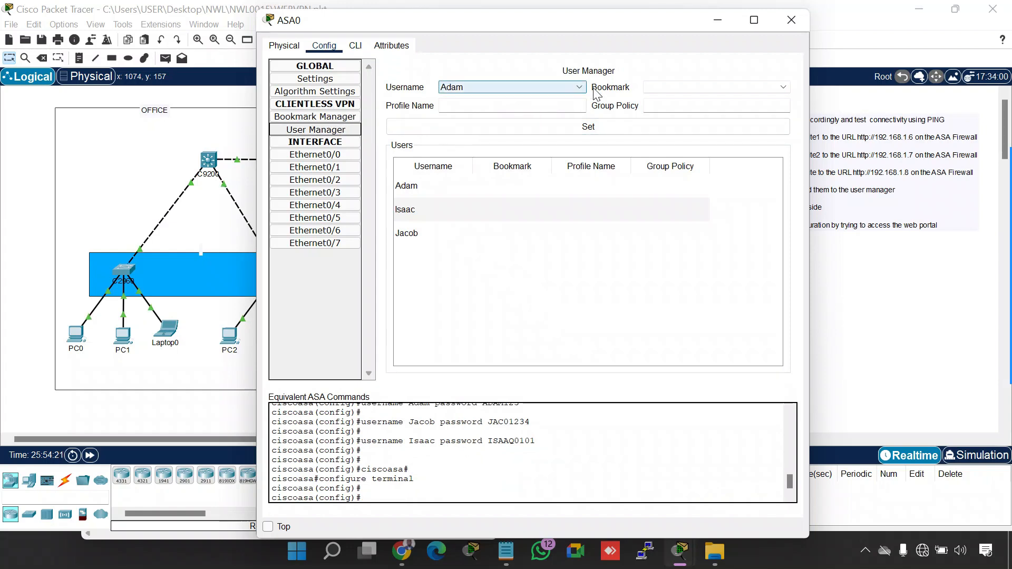
Arrange the ASA0 window beside the topology and select the Appserver bookmark for the first VPN user
{"action": "left_click", "coordinate": [759, 88]}
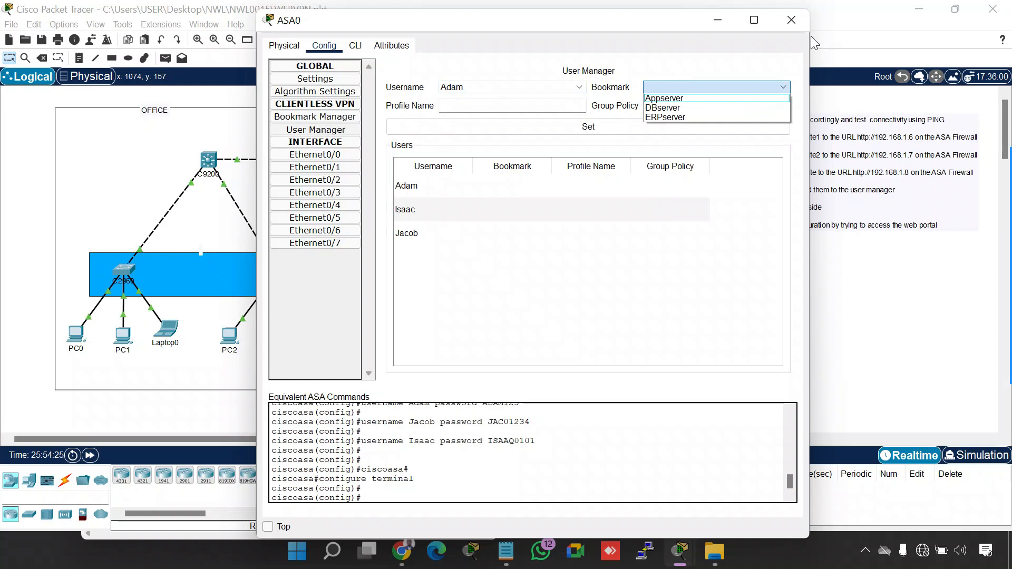
{"action": "left_click_drag", "start_coordinate": [808, 40], "coordinate": [681, 39]}
{"action": "left_click_drag", "start_coordinate": [552, 29], "coordinate": [884, 20]}
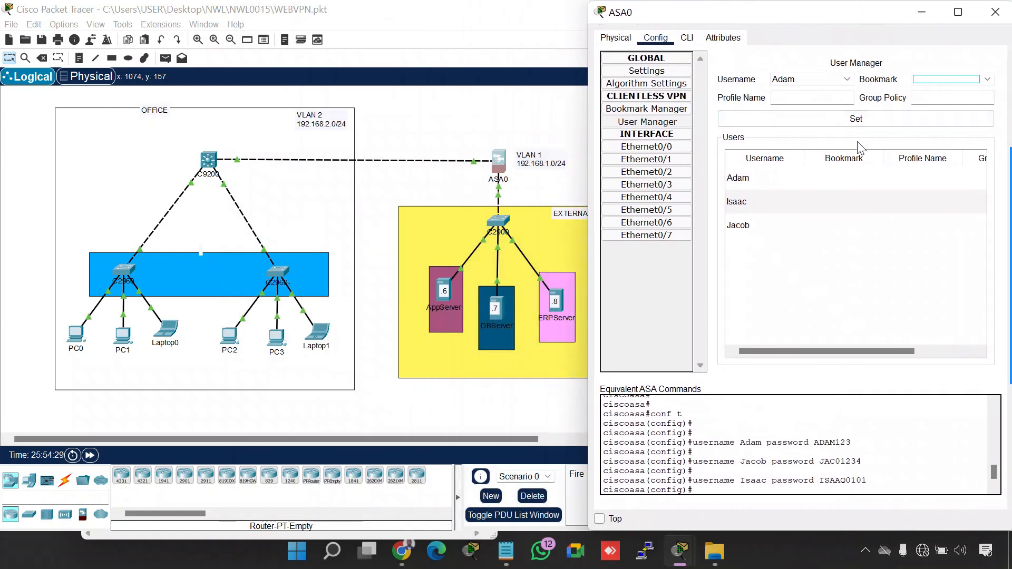
{"action": "left_click", "coordinate": [964, 78]}
{"action": "left_click", "coordinate": [955, 90]}
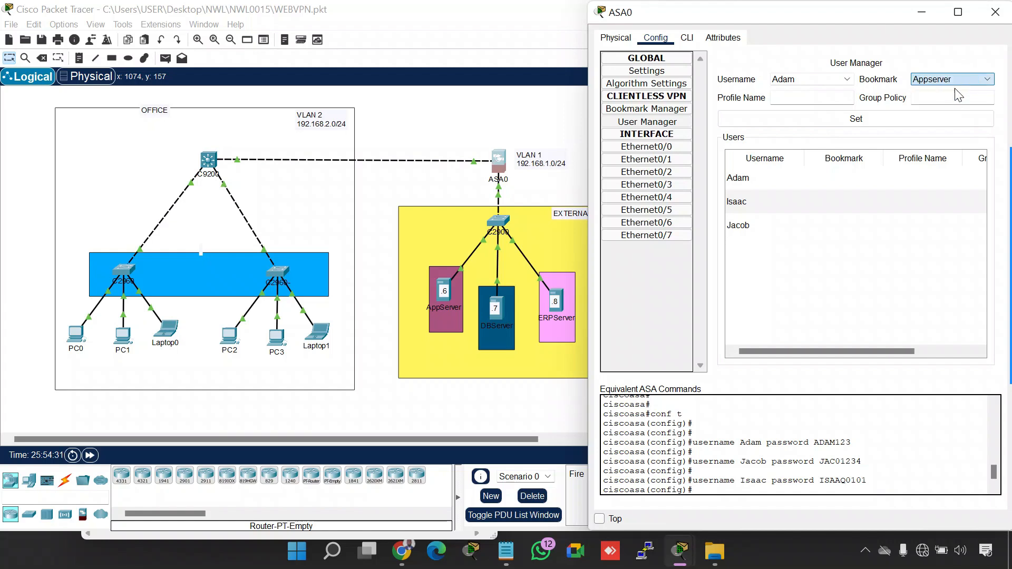
Enter VPNProfile as the profile name for the first VPN user
{"action": "left_click", "coordinate": [826, 100]}
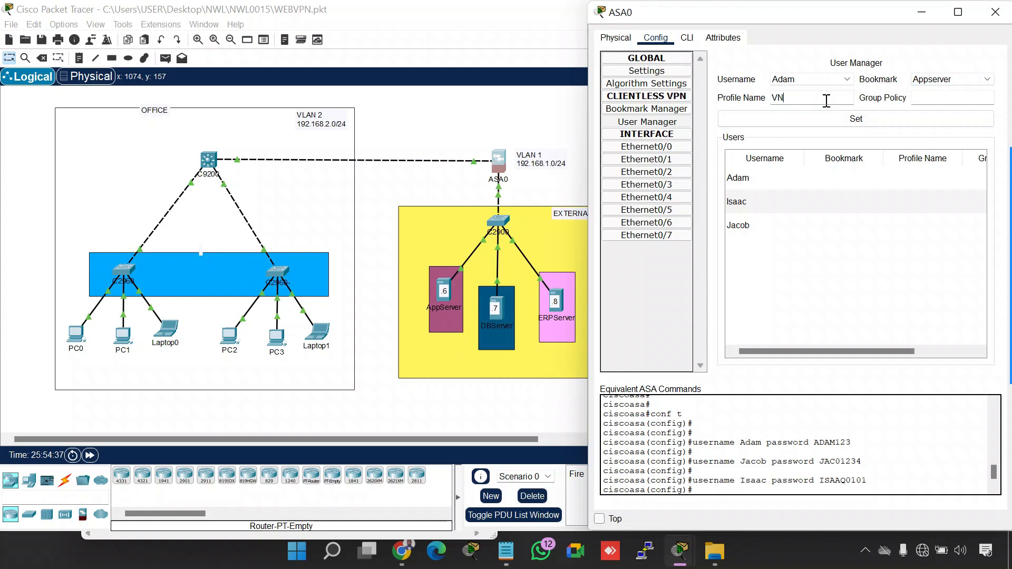
{"action": "type", "text": "VPNProfile"}
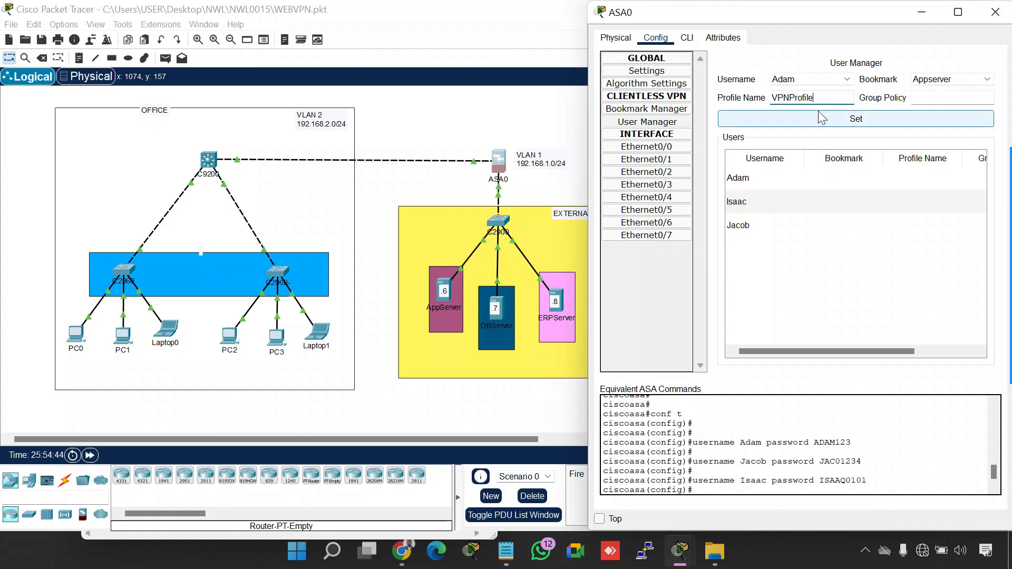
{"action": "type", "text": "1"}
Complete the first VPN user's profile name as VPNProfile1, set the group policy to VPNpolicy1, and apply the assignment
{"action": "left_click", "coordinate": [945, 93]}
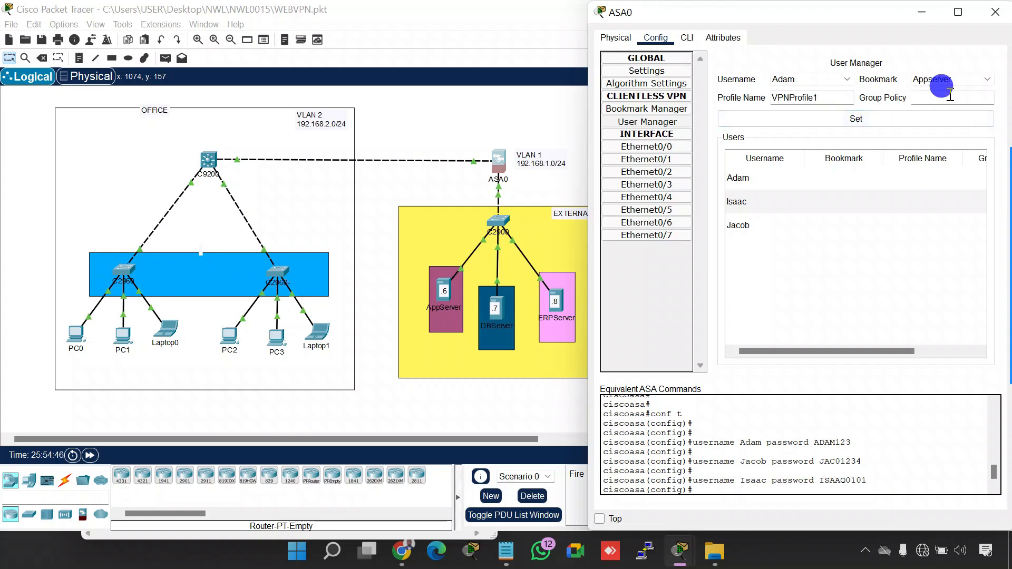
{"action": "type", "text": "VPNpolicy1"}
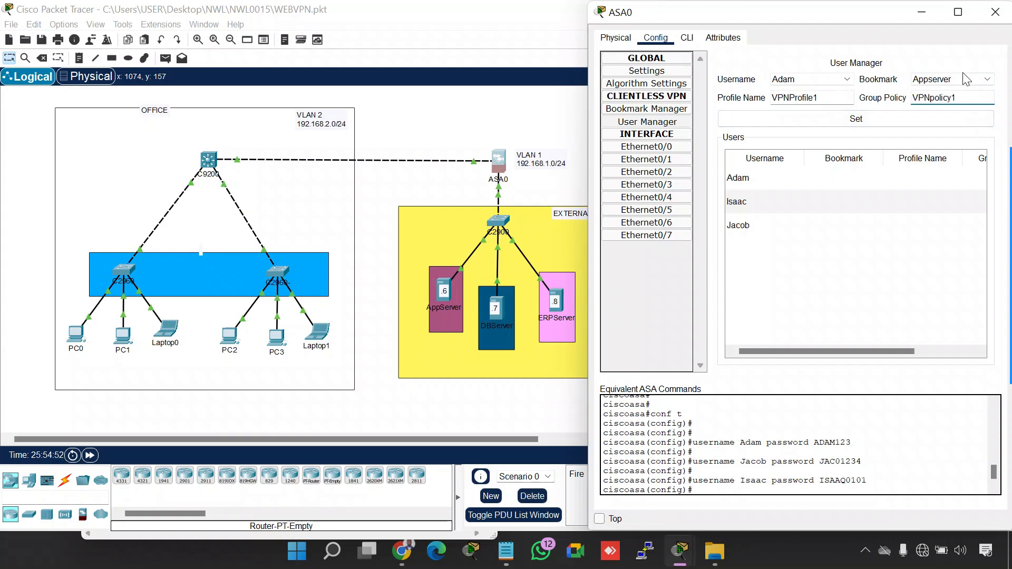
{"action": "left_click", "coordinate": [874, 120]}
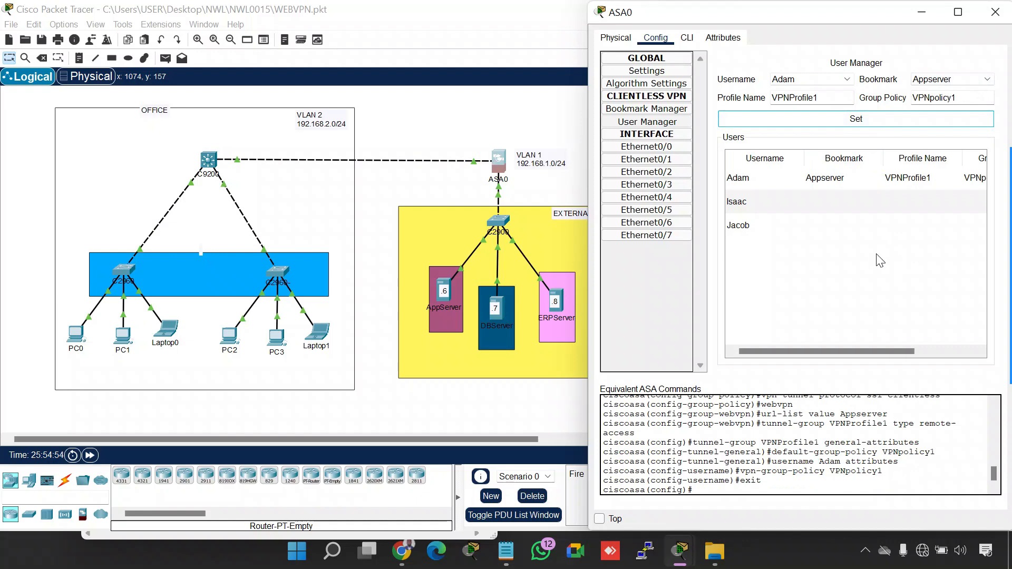
Examine the equivalent ASA commands for VPNpolicy1 and VPNProfile1 in an enlarged ASA0 window, and restore the window size
{"action": "left_click", "coordinate": [956, 13]}
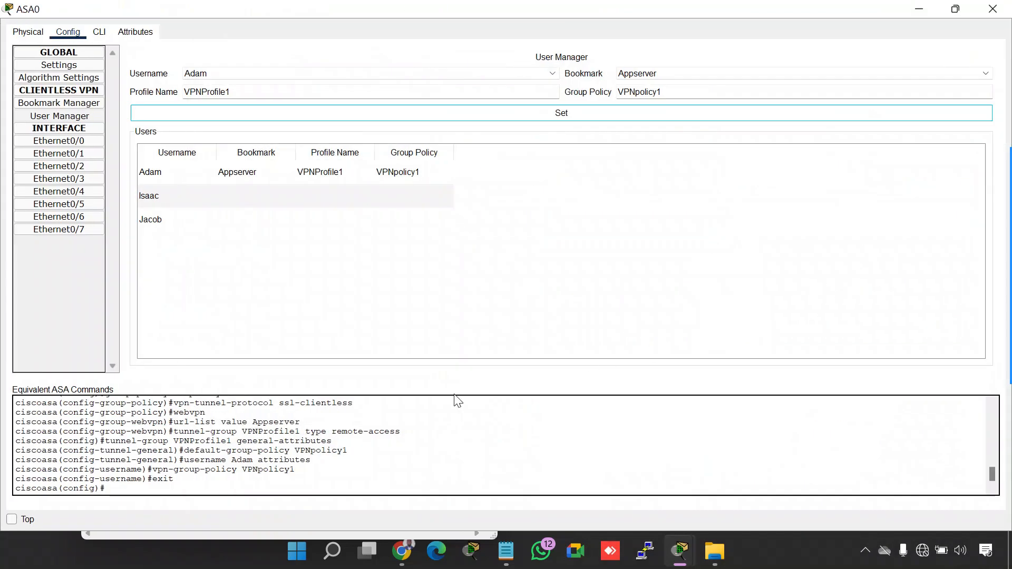
{"action": "left_click_drag", "start_coordinate": [179, 488], "coordinate": [5, 425]}
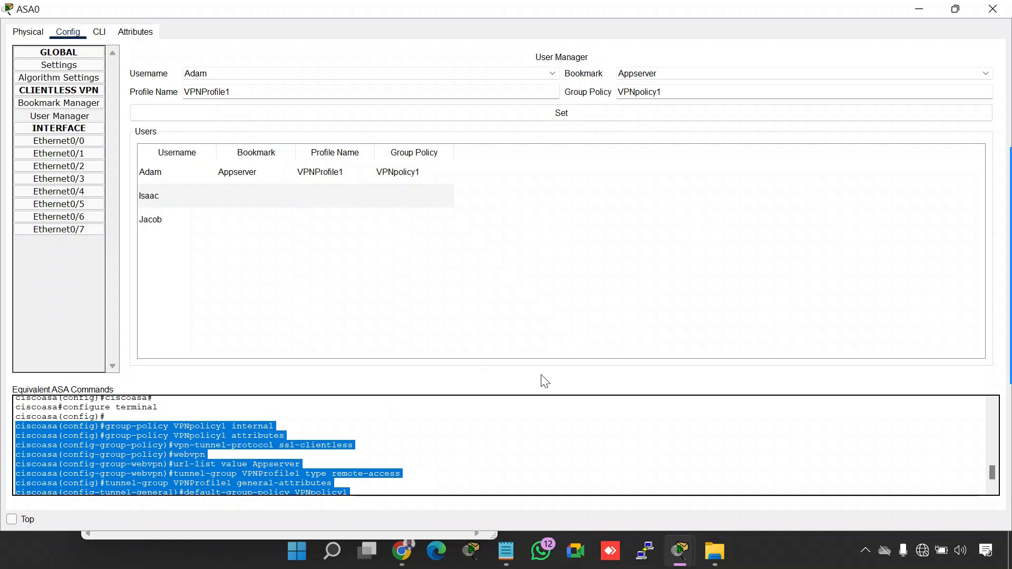
{"action": "scroll", "coordinate": [463, 443], "scroll_direction": "down", "scroll_amount": 1}
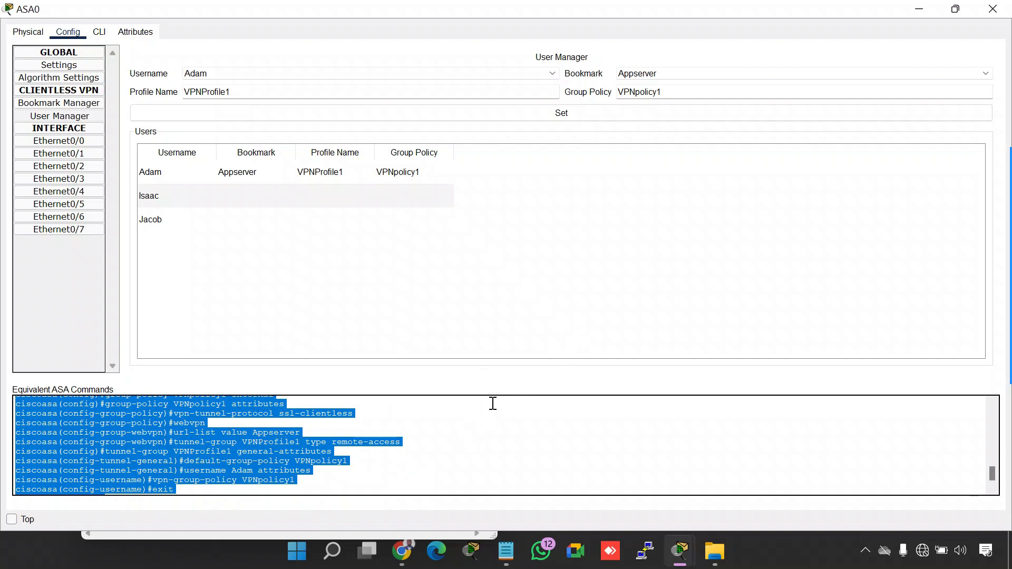
{"action": "scroll", "coordinate": [481, 481], "scroll_direction": "down", "scroll_amount": 1}
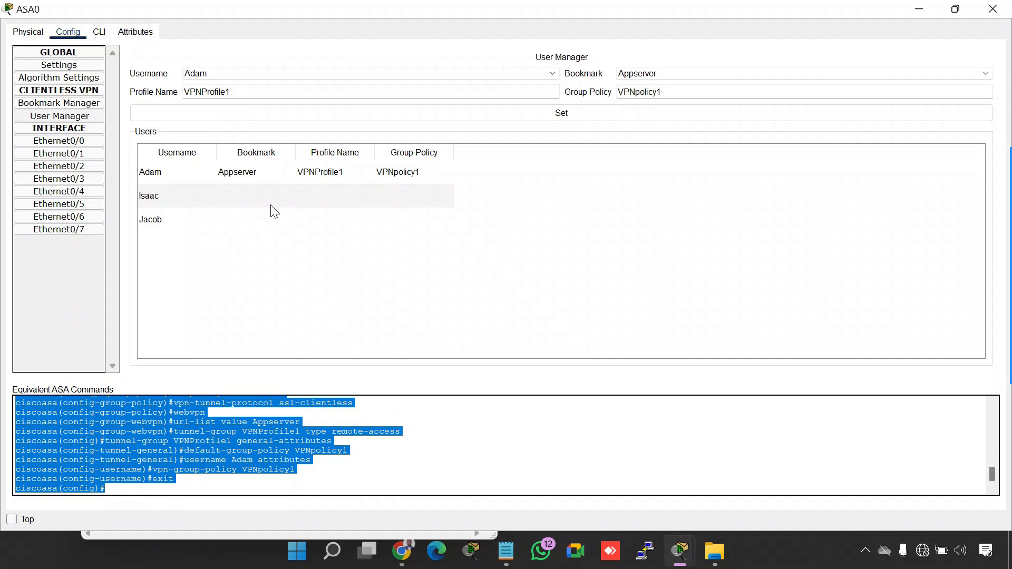
{"action": "left_click", "coordinate": [955, 8]}
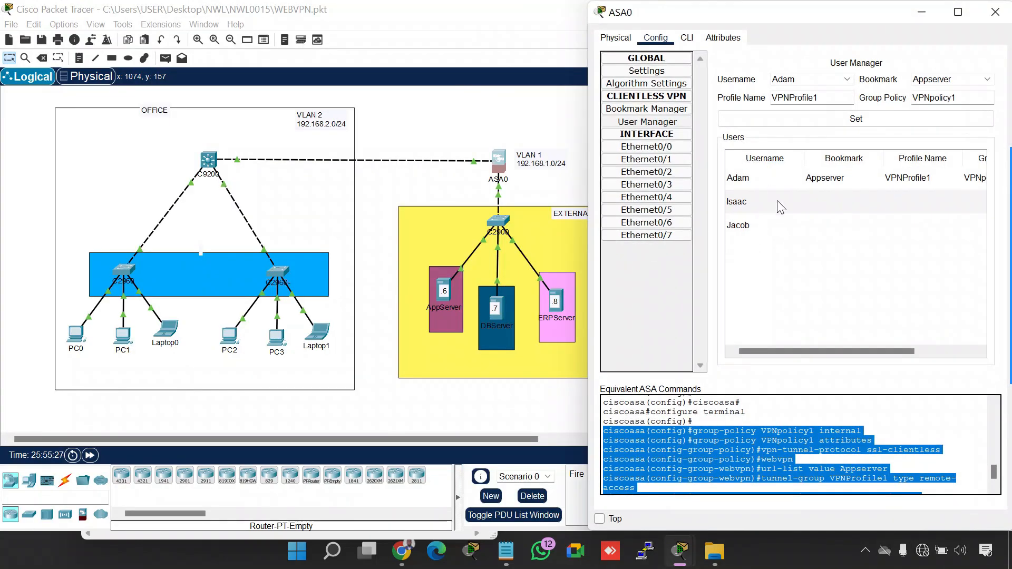
{"action": "left_click", "coordinate": [770, 253]}
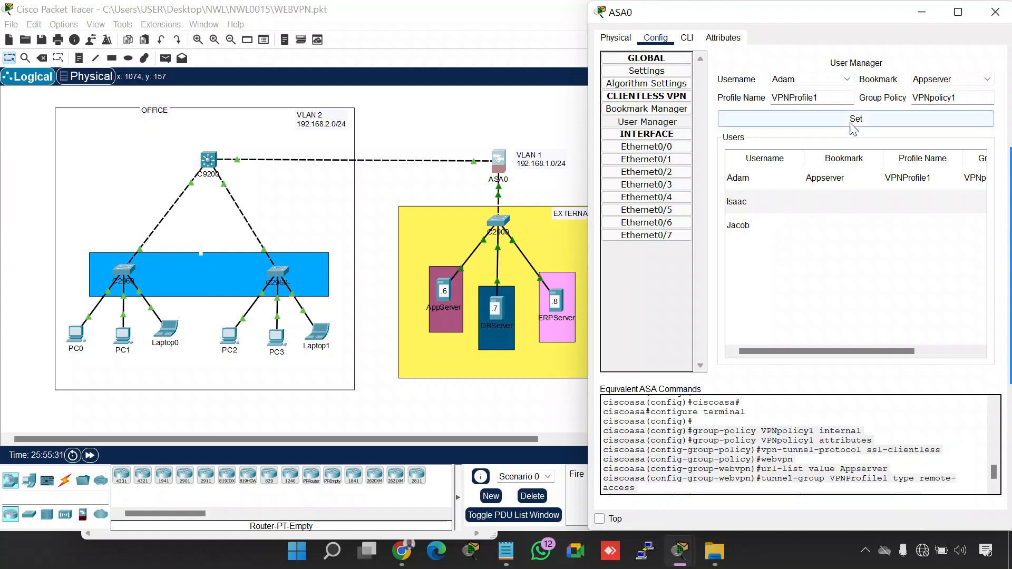
Choose the second VPN user in User Manager and assign the DBserver bookmark
{"action": "left_click", "coordinate": [779, 202]}
{"action": "left_click", "coordinate": [825, 80]}
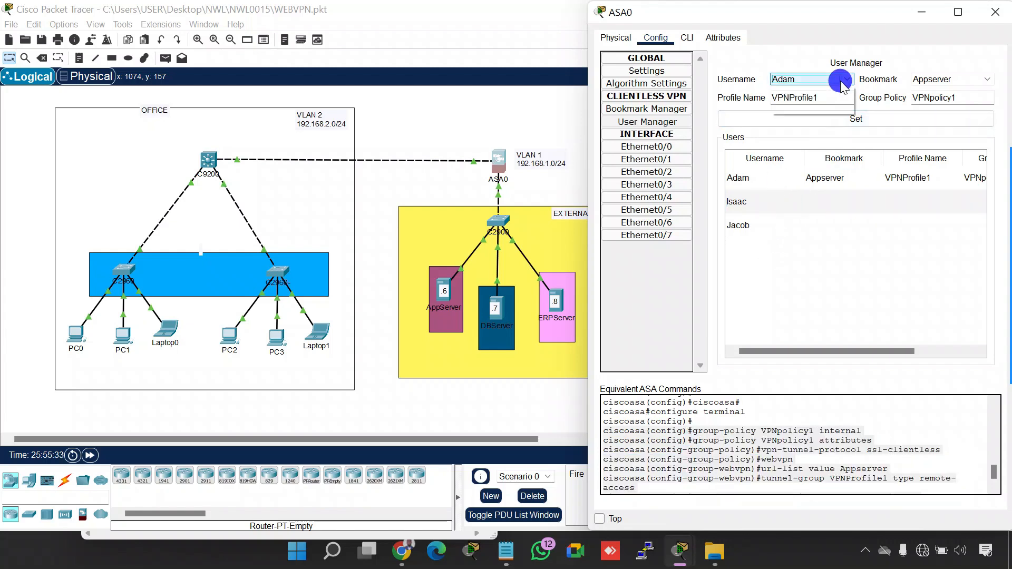
{"action": "left_click", "coordinate": [823, 102]}
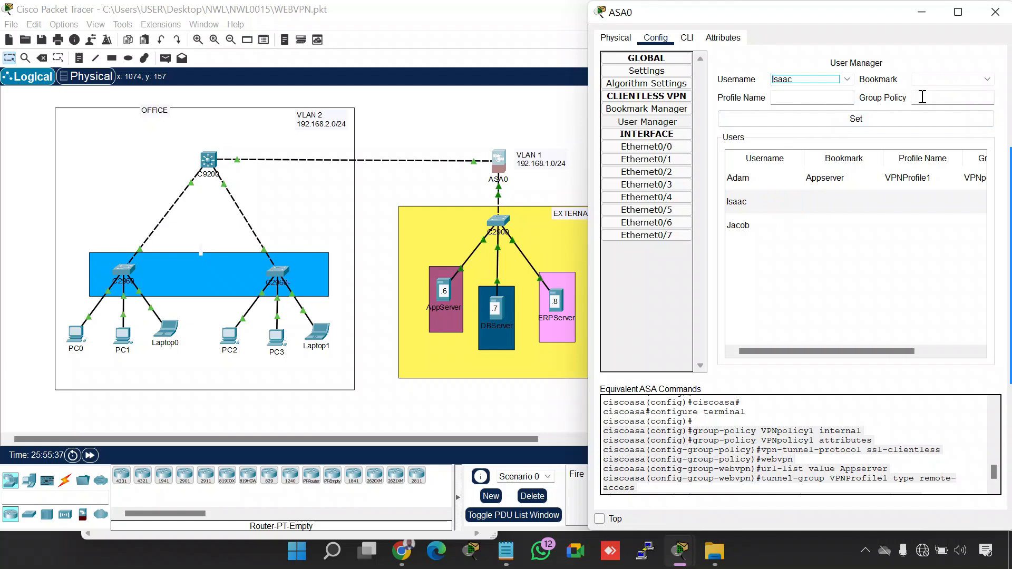
{"action": "left_click", "coordinate": [970, 78]}
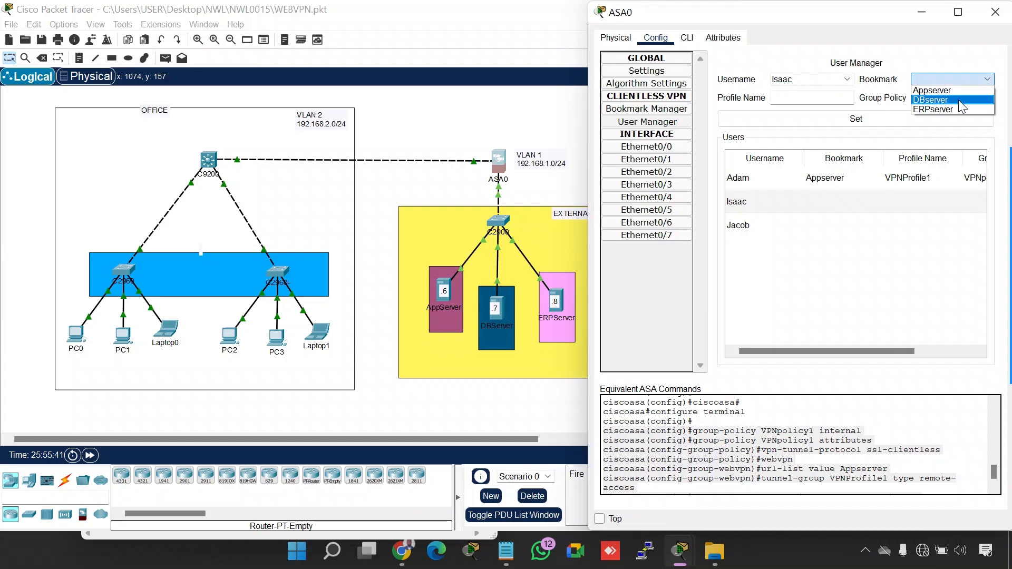
{"action": "left_click", "coordinate": [958, 100]}
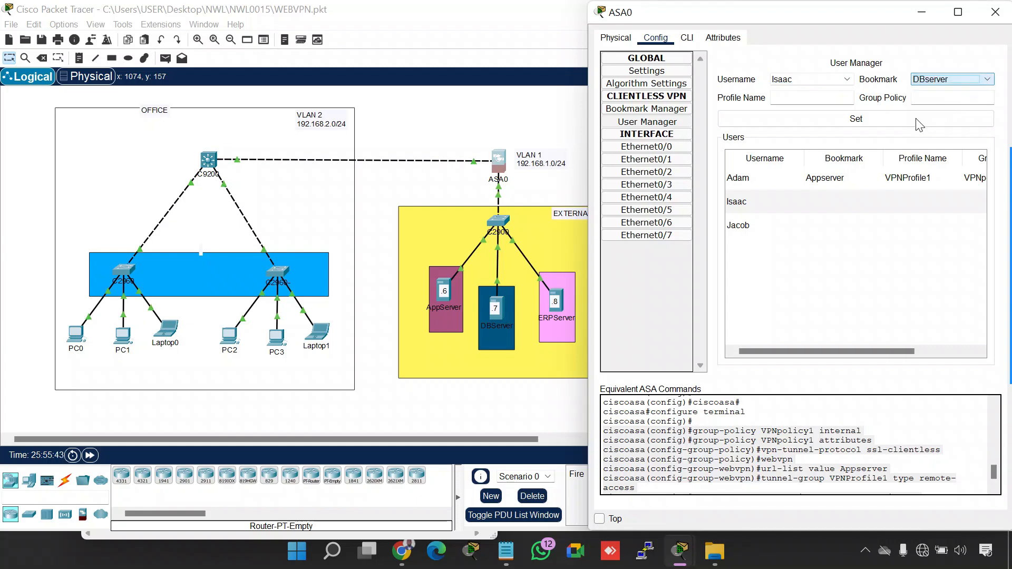
Set the second VPN user's profile name to VPNProfile2 and group policy to VPNPolicy2, and apply the assignment
{"action": "left_click", "coordinate": [825, 97]}
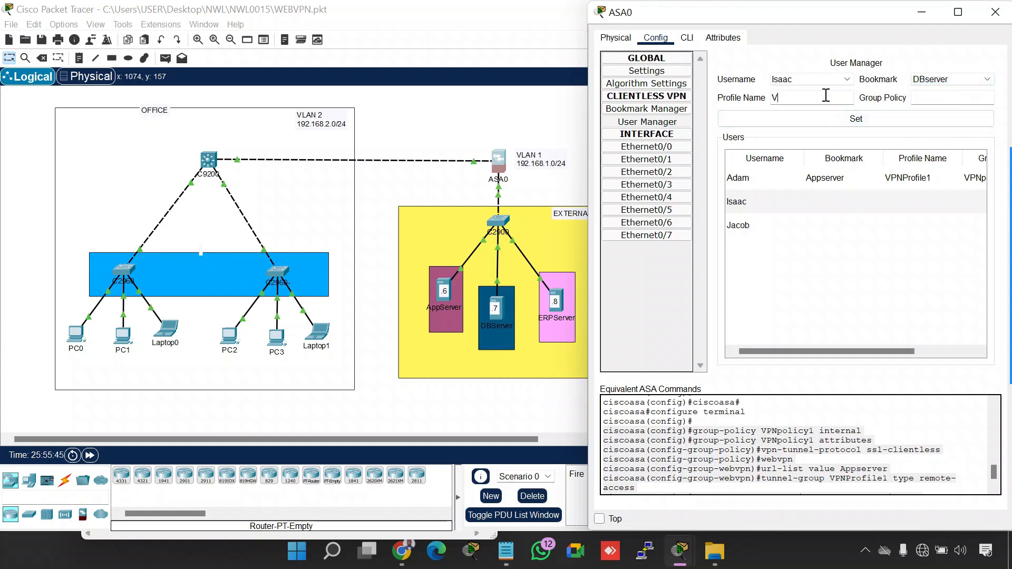
{"action": "type", "text": "VPNProfile2"}
{"action": "left_click", "coordinate": [923, 93]}
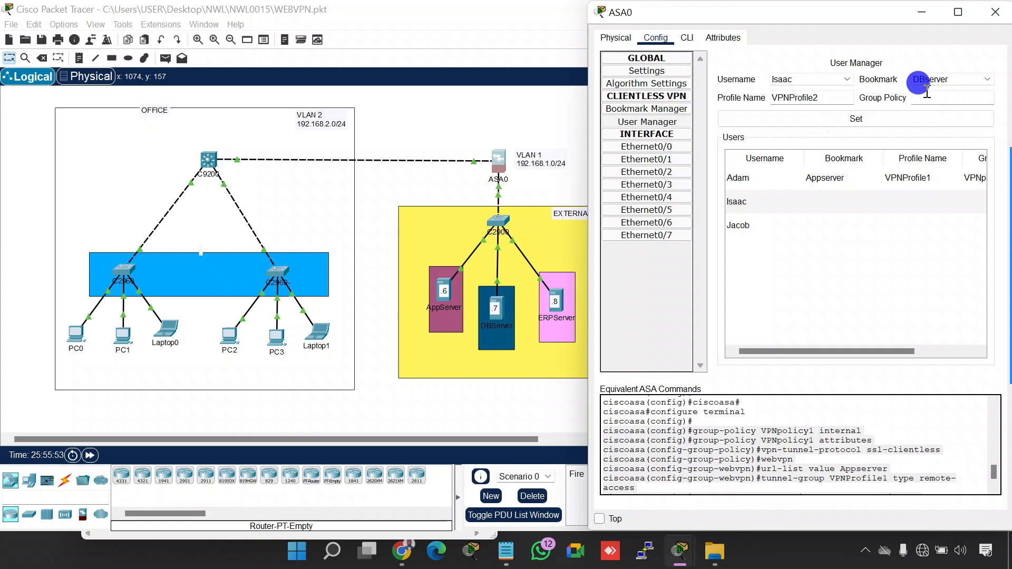
{"action": "type", "text": "VPNPolicy2"}
{"action": "left_click", "coordinate": [887, 124]}
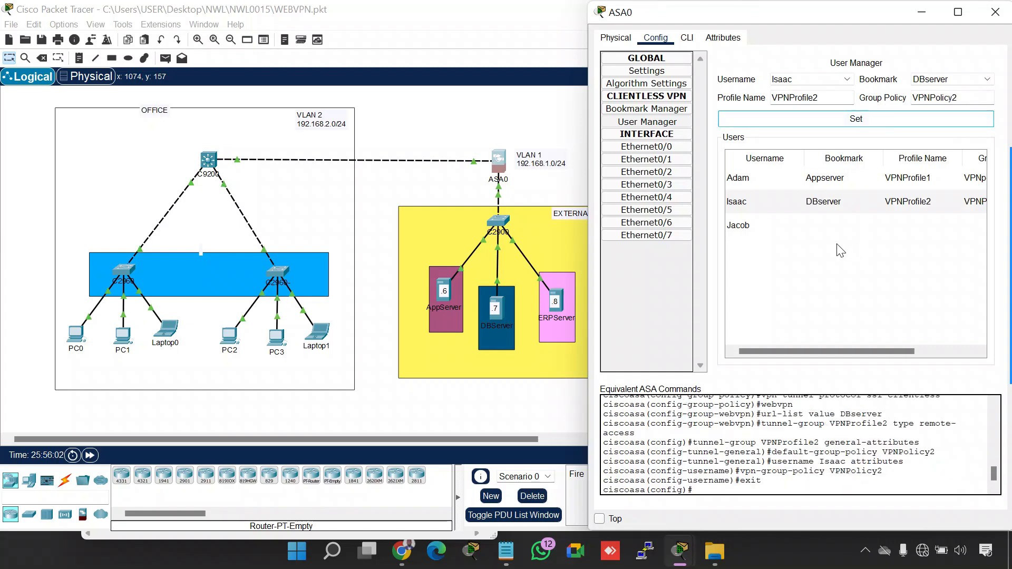
Choose the third VPN user in User Manager and assign the ERPserver bookmark
{"action": "left_click", "coordinate": [780, 230]}
{"action": "left_click", "coordinate": [847, 79]}
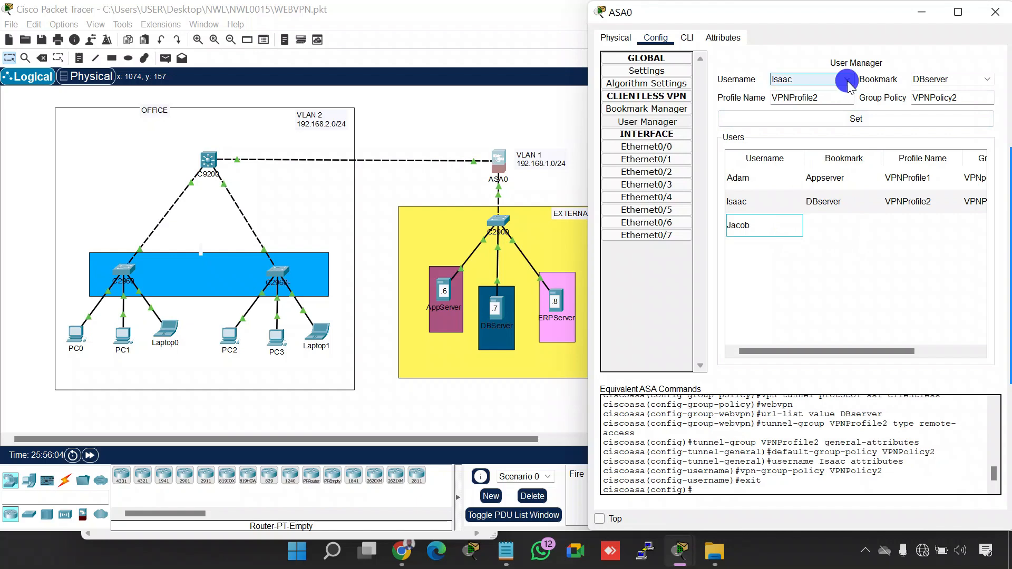
{"action": "left_click", "coordinate": [818, 107]}
{"action": "left_click", "coordinate": [928, 78]}
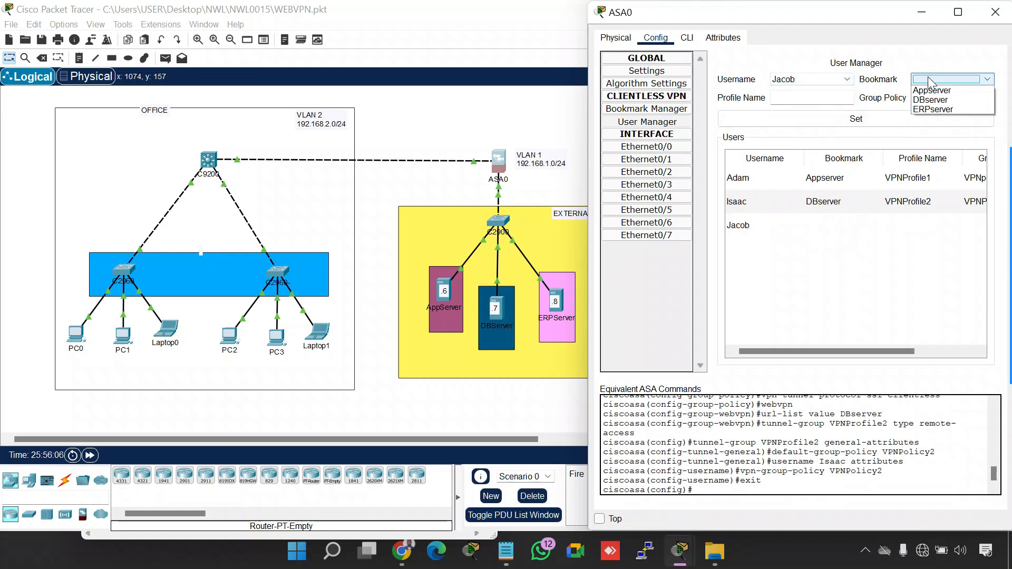
{"action": "left_click", "coordinate": [934, 108]}
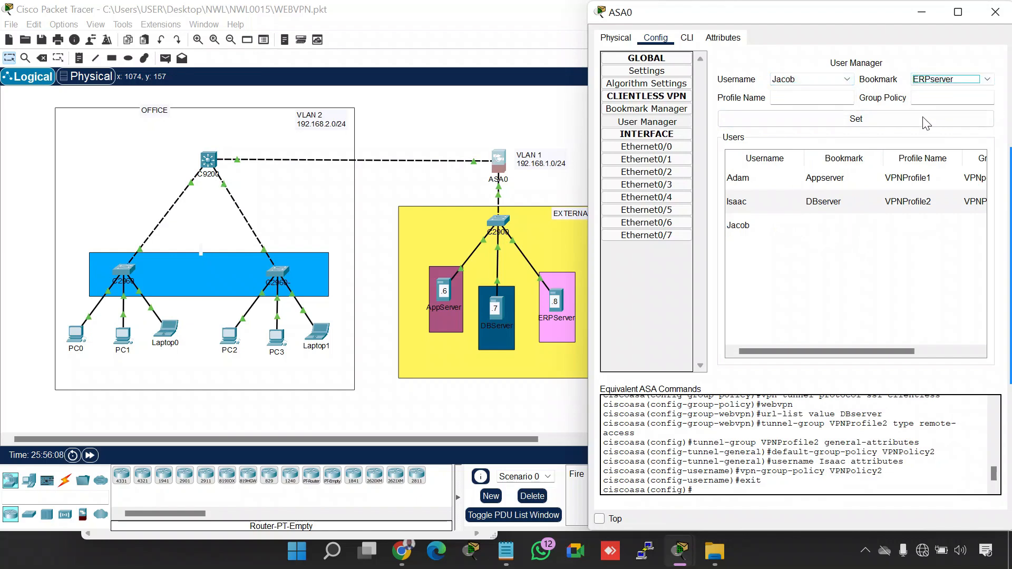
Set the third VPN user's profile name to VPNProfile3 and group policy to VPNPolicy3, and apply the assignment
{"action": "left_click", "coordinate": [796, 98]}
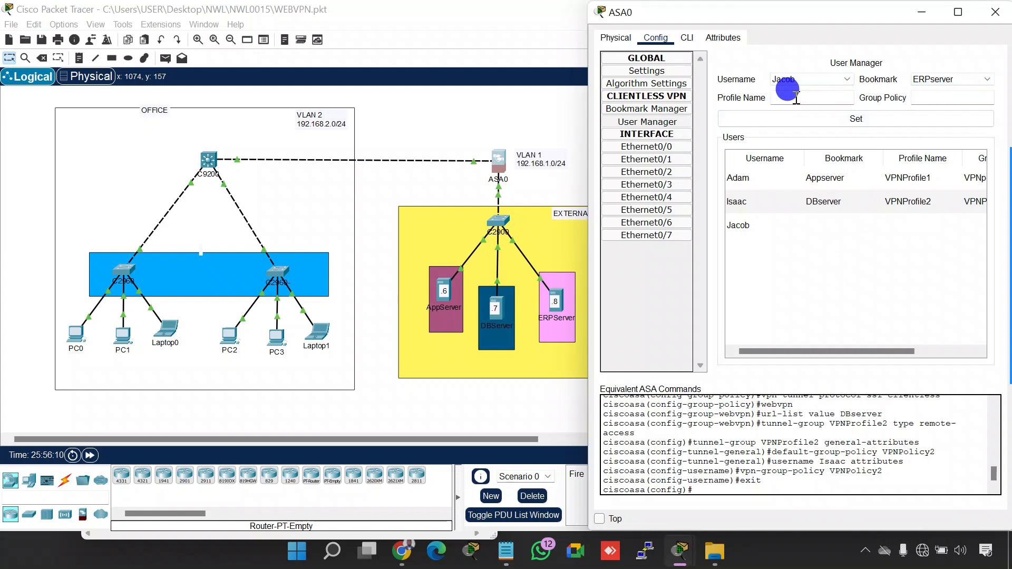
{"action": "type", "text": "VPN"}
{"action": "type", "text": "P"}
{"action": "type", "text": "f"}
{"action": "type", "text": "ofile3"}
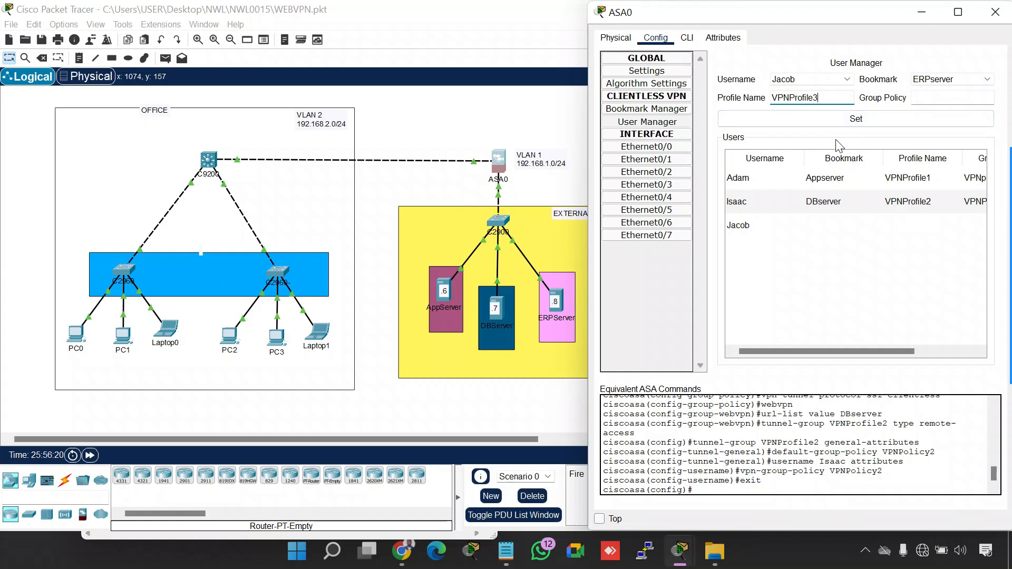
{"action": "left_click", "coordinate": [960, 97]}
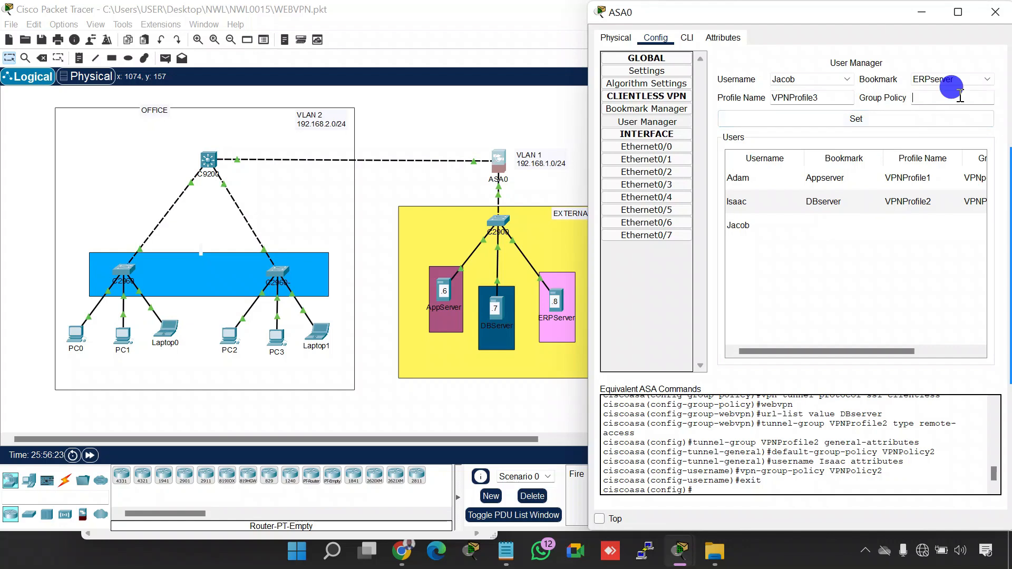
{"action": "type", "text": "VPNPolicy3"}
{"action": "left_click", "coordinate": [850, 120]}
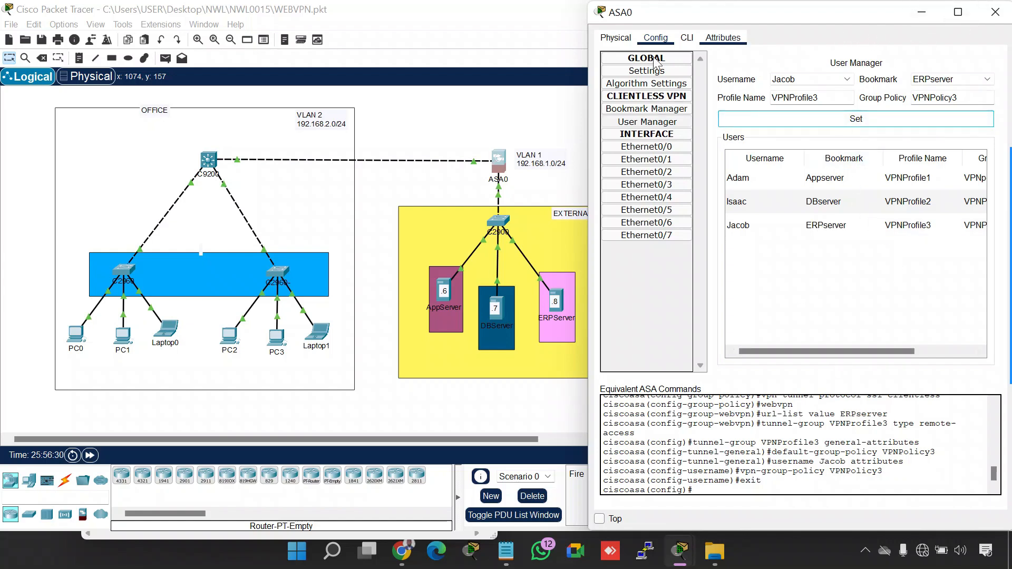
Widen the ASA0 window to review the full table of user assignments, and close the window
{"action": "left_click_drag", "start_coordinate": [589, 84], "coordinate": [410, 110]}
{"action": "left_click_drag", "start_coordinate": [681, 21], "coordinate": [606, 27]}
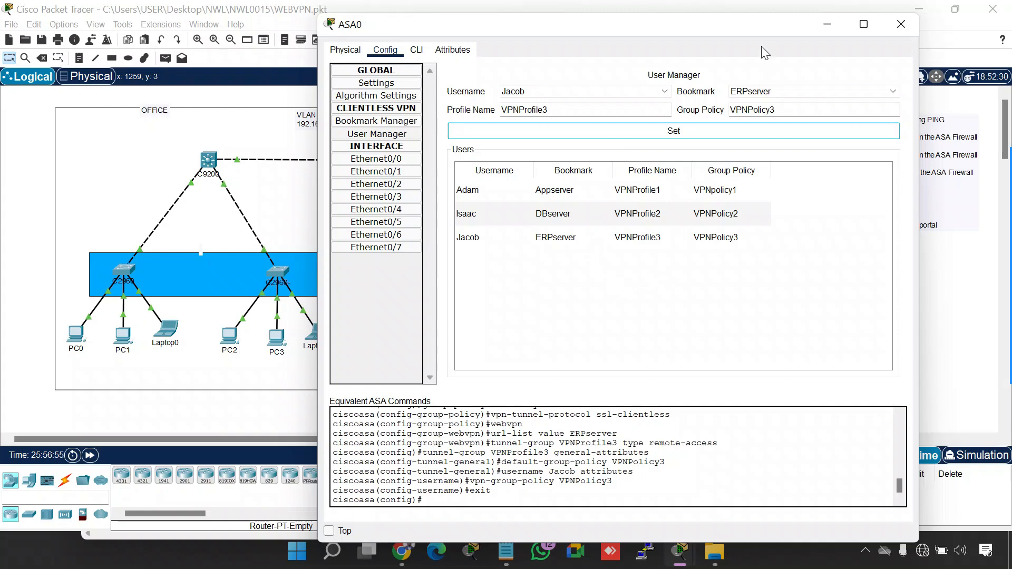
{"action": "left_click", "coordinate": [900, 30]}
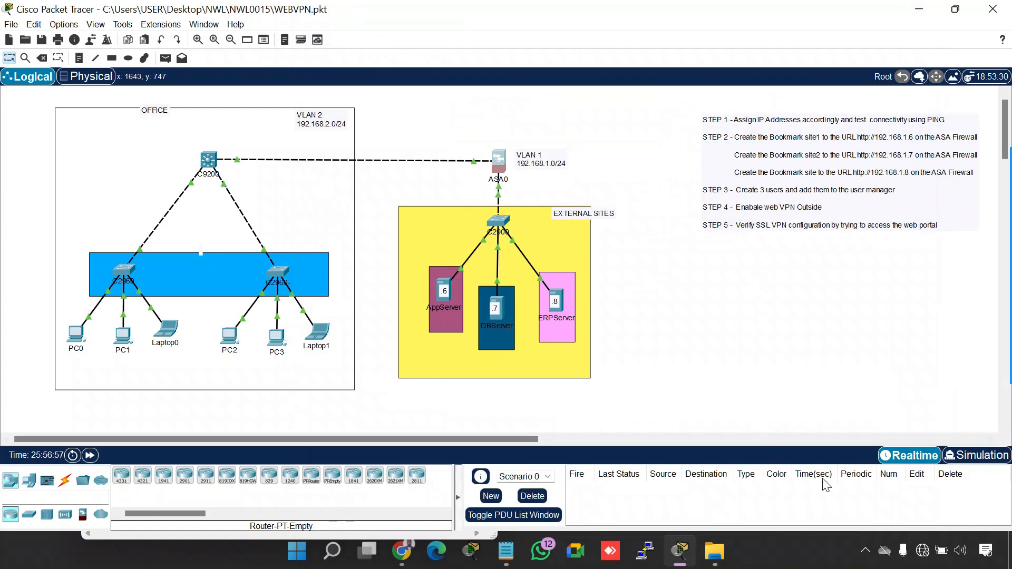
Tick off Step 3 in the topology notes with the blue screen annotation pen, and exit annotation
{"action": "left_click", "coordinate": [865, 550]}
{"action": "left_click", "coordinate": [818, 515]}
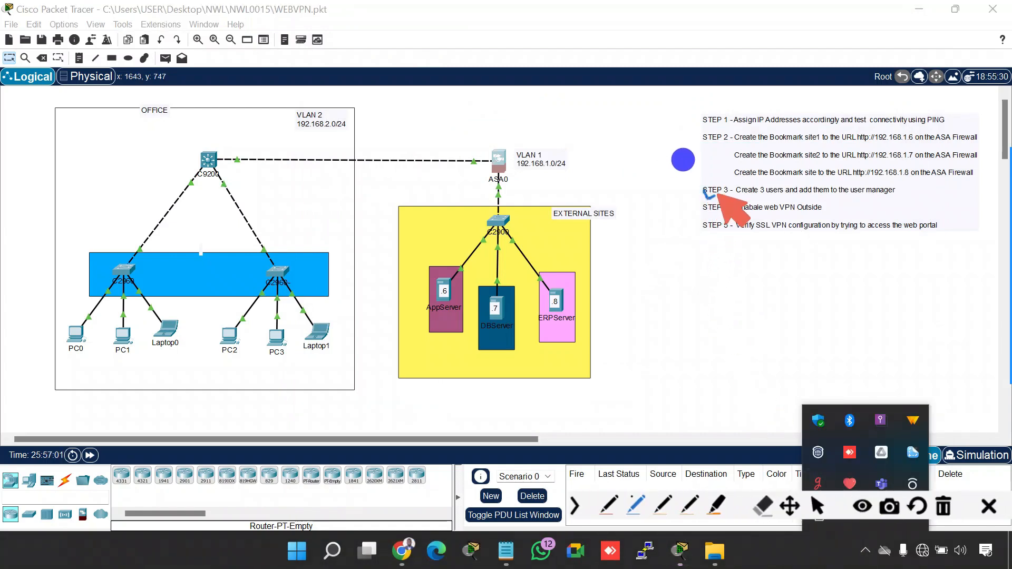
{"action": "left_click_drag", "start_coordinate": [704, 192], "coordinate": [733, 188]}
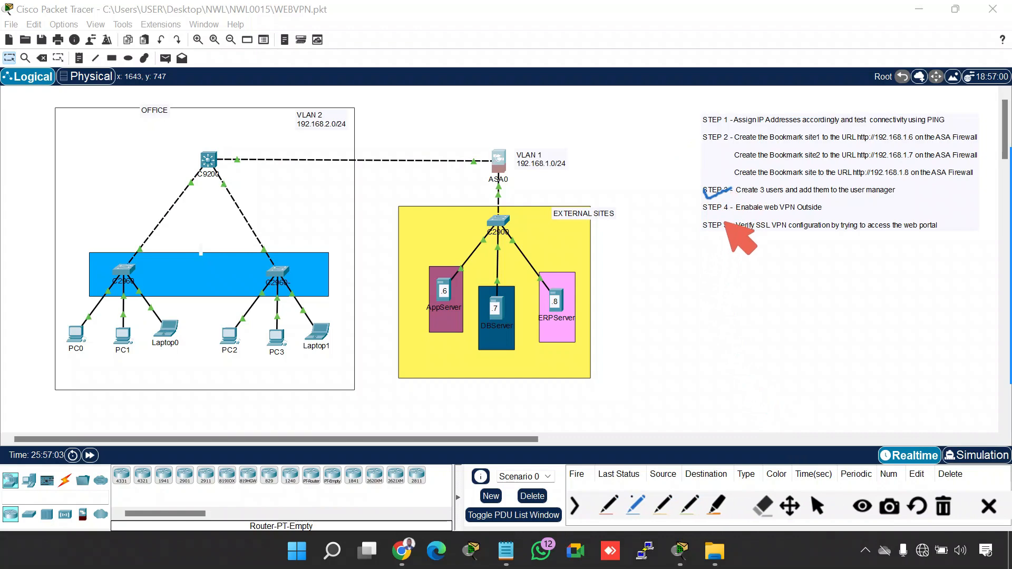
{"action": "key", "text": "Escape"}
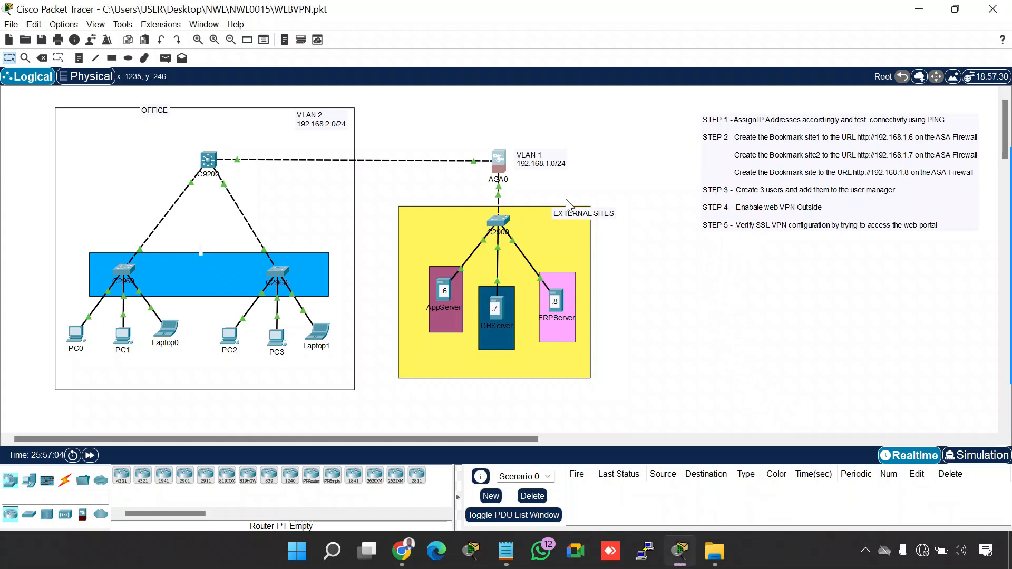
Reopen ASA0, narrow its window so the task steps stay readable, and bring up a fresh command-line prompt
{"action": "left_click", "coordinate": [498, 157]}
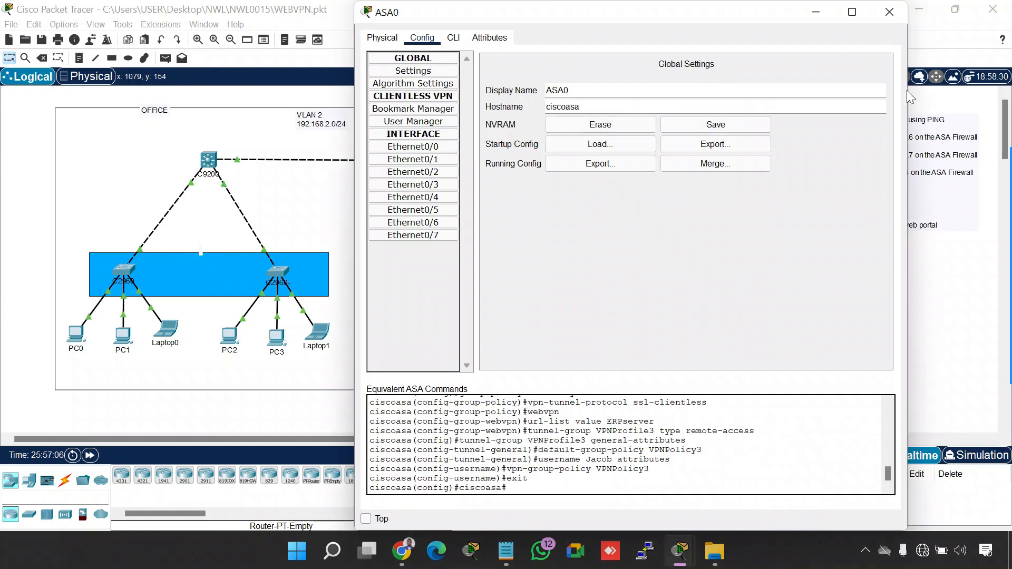
{"action": "left_click_drag", "start_coordinate": [907, 91], "coordinate": [726, 92]}
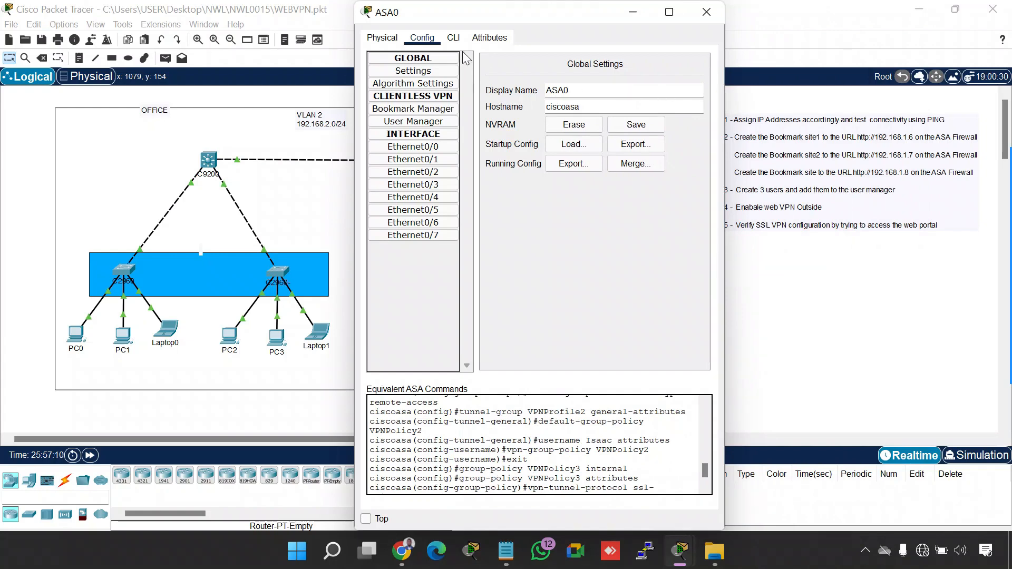
{"action": "left_click", "coordinate": [453, 38]}
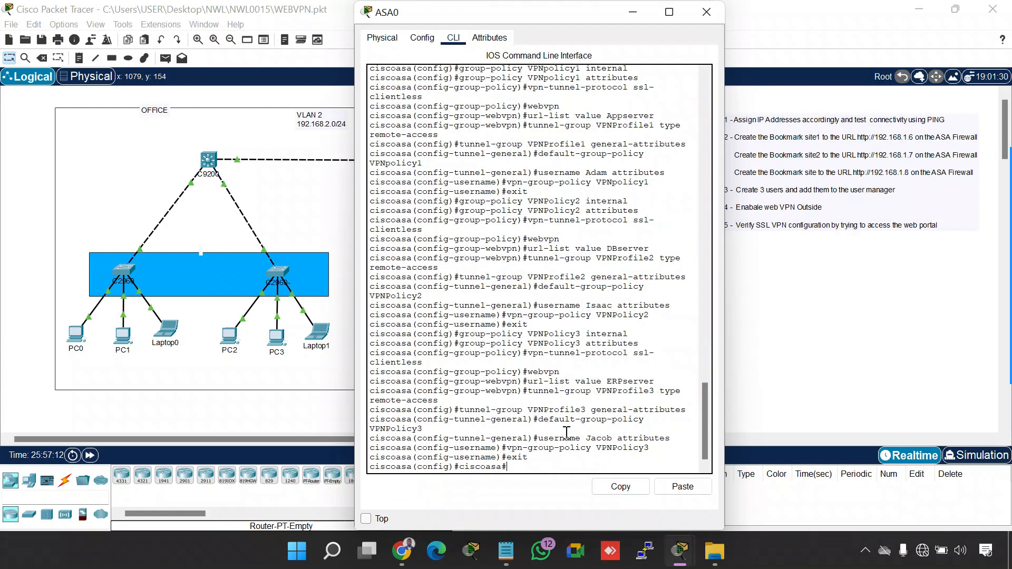
{"action": "key", "text": "Return"}
{"action": "key", "text": "Return"}
{"action": "key", "text": "Return"}
{"action": "key", "text": "Return"}
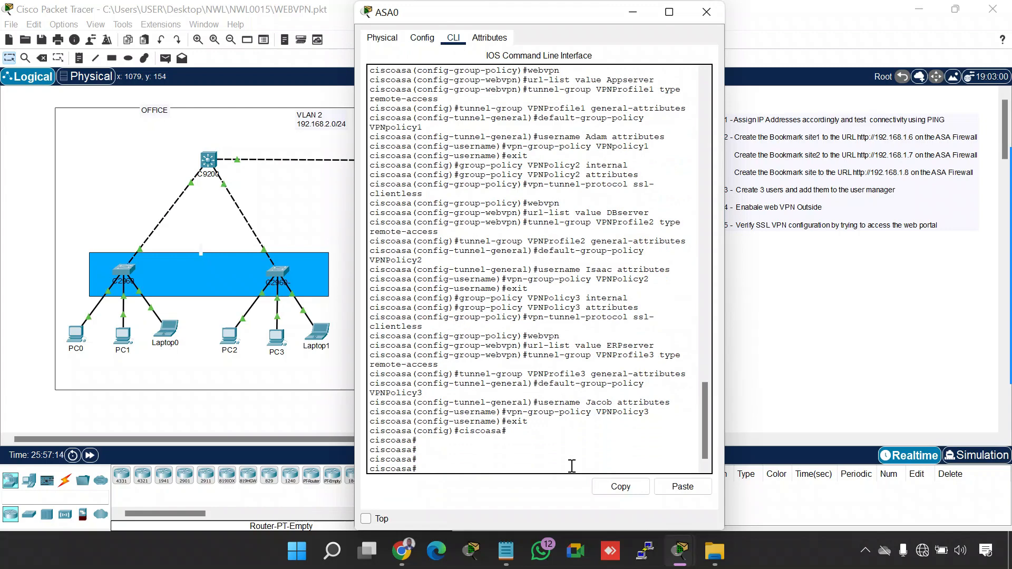
Enter global configuration mode on ASA0 with conf t
{"action": "type", "text": "conf t"}
{"action": "key", "text": "Return"}
{"action": "key", "text": "Return"}
{"action": "key", "text": "Return"}
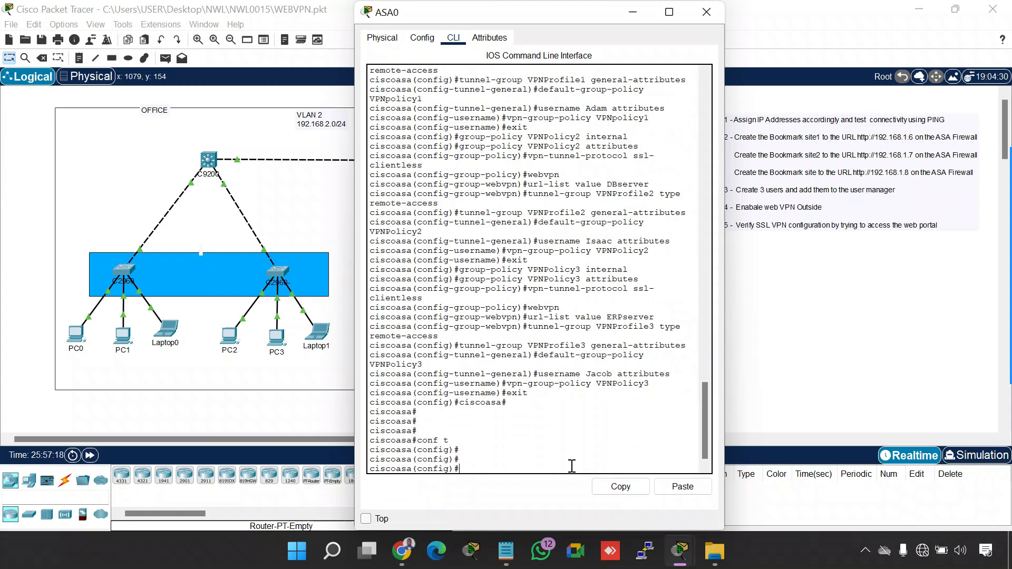
Enter webvpn configuration mode on ASA0 and enable WebVPN on the outside interface with enable outside
{"action": "type", "text": "web"}
{"action": "key", "text": "Tab"}
{"action": "key", "text": "Return"}
{"action": "key", "text": "Return"}
{"action": "type", "text": "en"}
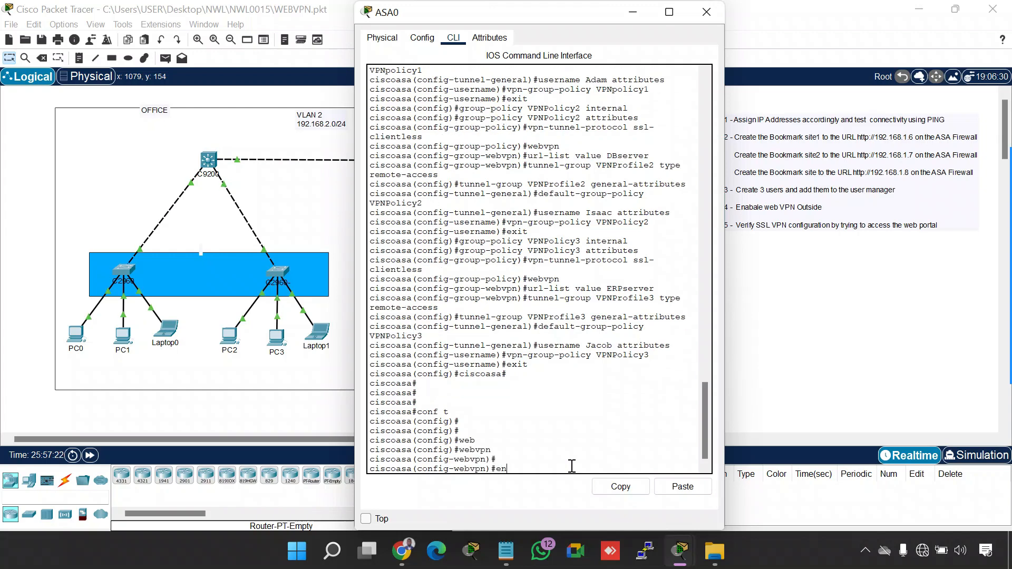
{"action": "key", "text": "Tab"}
{"action": "type", "text": "ou"}
{"action": "key", "text": "Tab"}
{"action": "key", "text": "Return"}
{"action": "key", "text": "Return"}
{"action": "key", "text": "Return"}
{"action": "key", "text": "Return"}
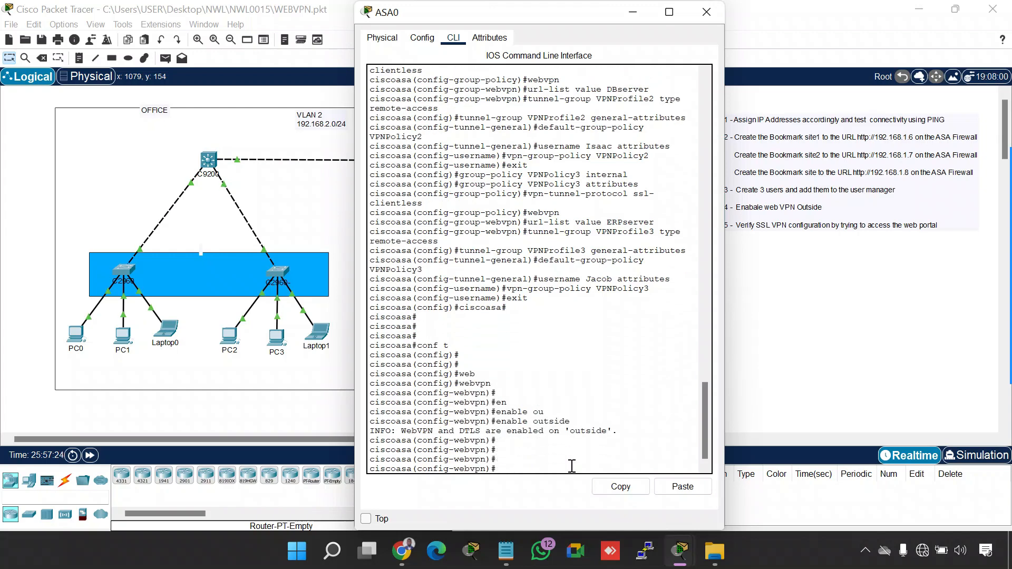
Try to save ASA0's running configuration from webvpn configuration mode with do wr
{"action": "left_click_drag", "start_coordinate": [616, 431], "coordinate": [369, 430]}
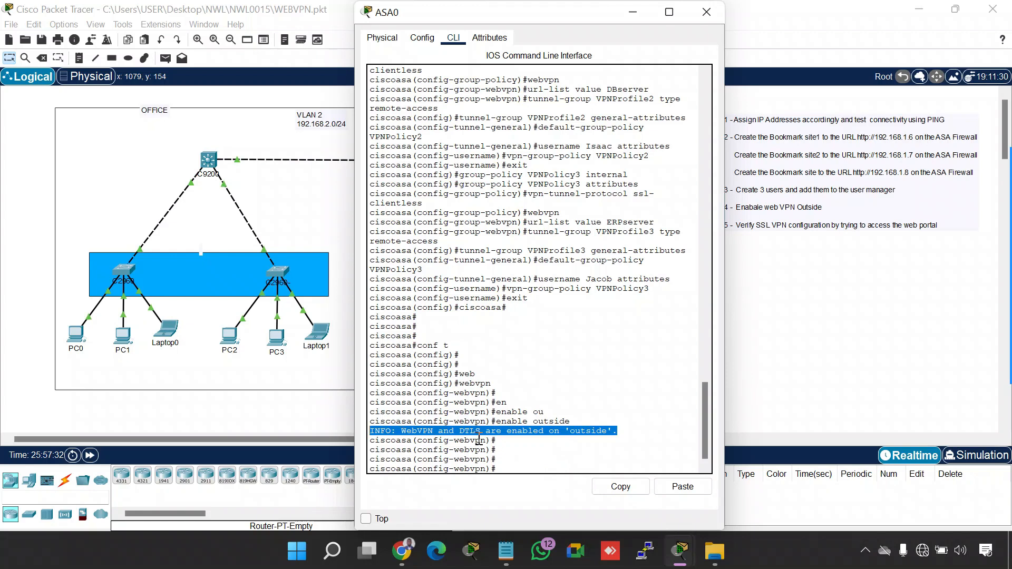
{"action": "left_click", "coordinate": [479, 441]}
{"action": "type", "text": "do"}
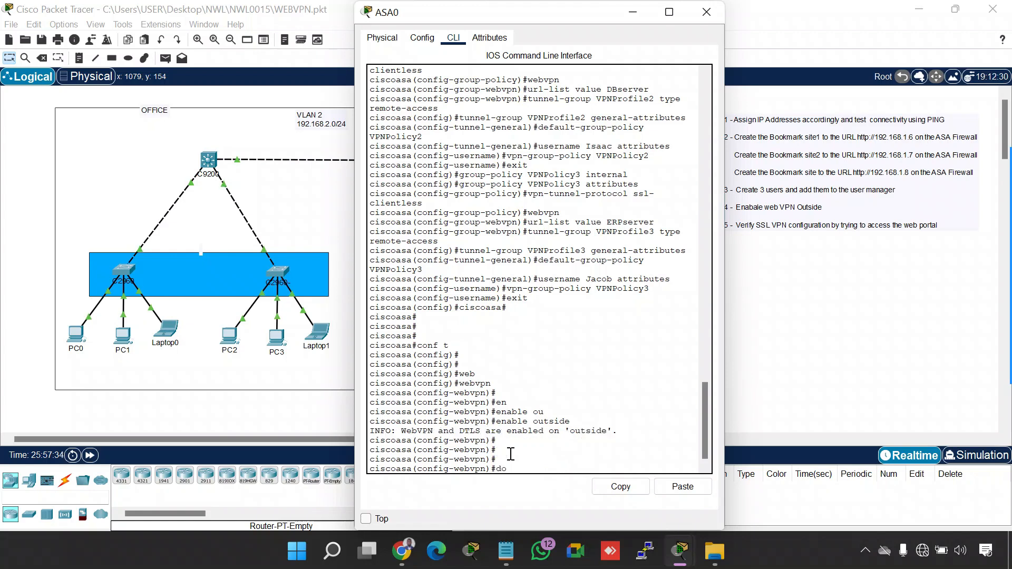
{"action": "type", "text": " wr"}
{"action": "key", "text": "Return"}
{"action": "key", "text": "Return"}
{"action": "key", "text": "Return"}
{"action": "key", "text": "Return"}
{"action": "key", "text": "Return"}
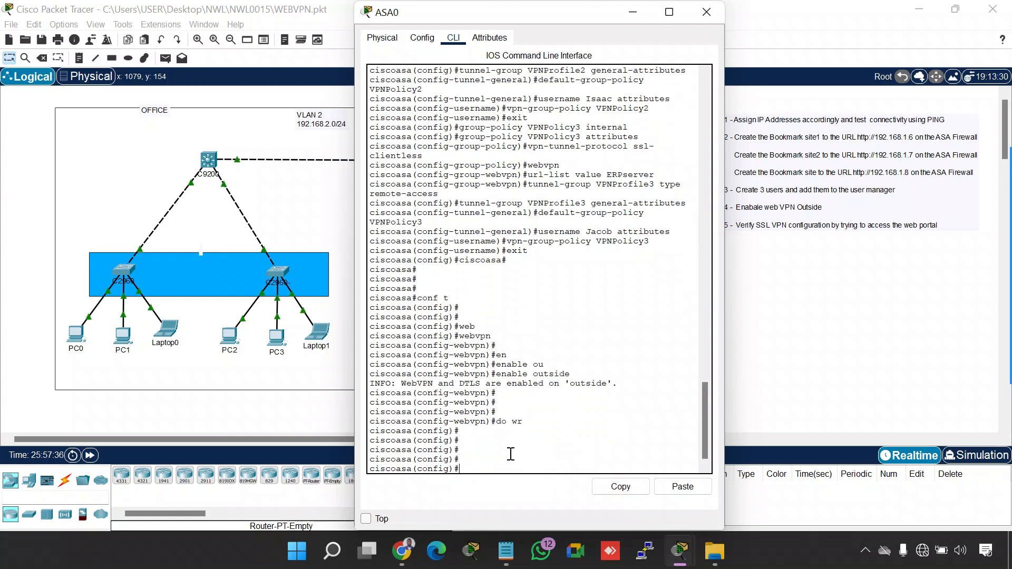
Exit global configuration mode on ASA0 and write the configuration to memory with wr me
{"action": "type", "text": "exit"}
{"action": "key", "text": "Return"}
{"action": "key", "text": "Return"}
{"action": "key", "text": "Return"}
{"action": "type", "text": "wr"}
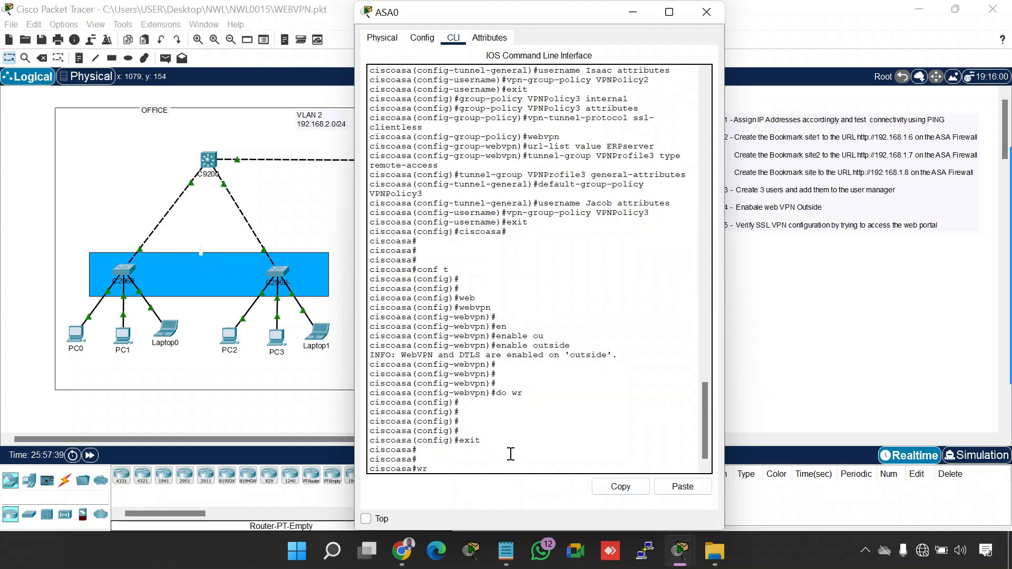
{"action": "type", "text": " me"}
{"action": "key", "text": "Return"}
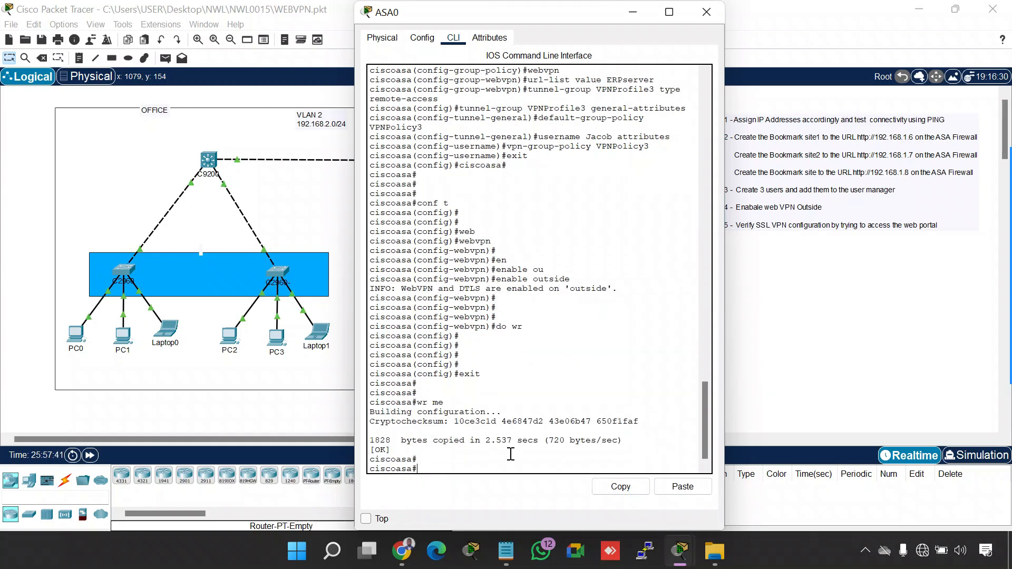
Close ASA0, tick off Step 4 in the topology notes with the screen annotation pen, and exit annotation
{"action": "left_click", "coordinate": [707, 11]}
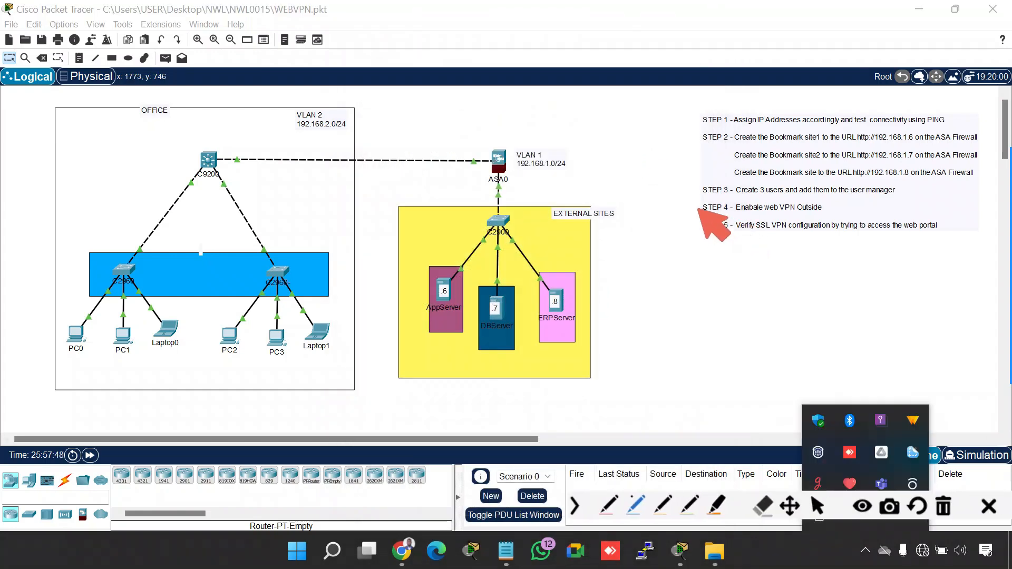
{"action": "left_click_drag", "start_coordinate": [698, 209], "coordinate": [721, 204]}
{"action": "key", "text": "Escape"}
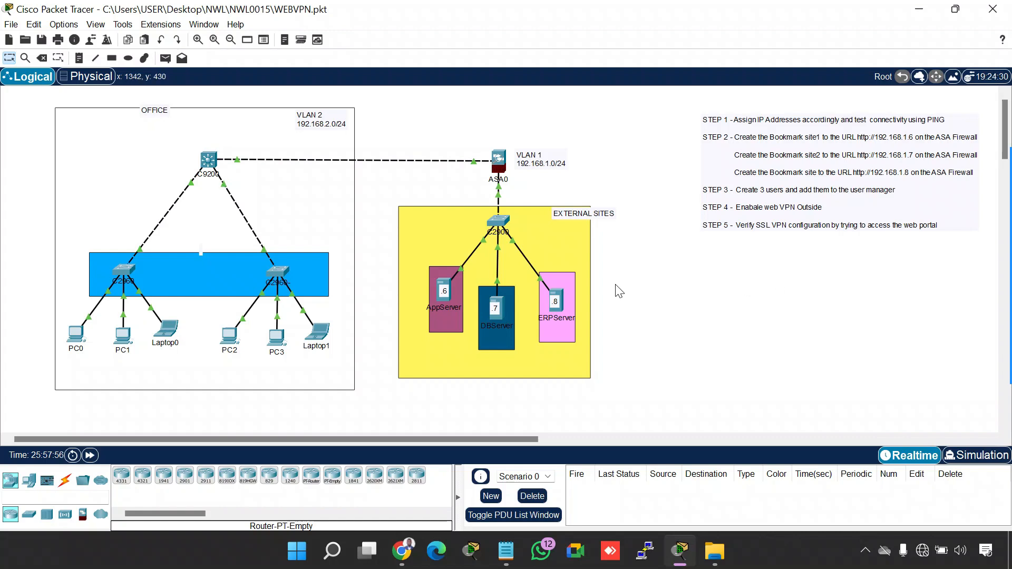
Check in AppServer's HTTP service settings that both HTTP and HTTPS are on, and close the server window
{"action": "left_click", "coordinate": [442, 283]}
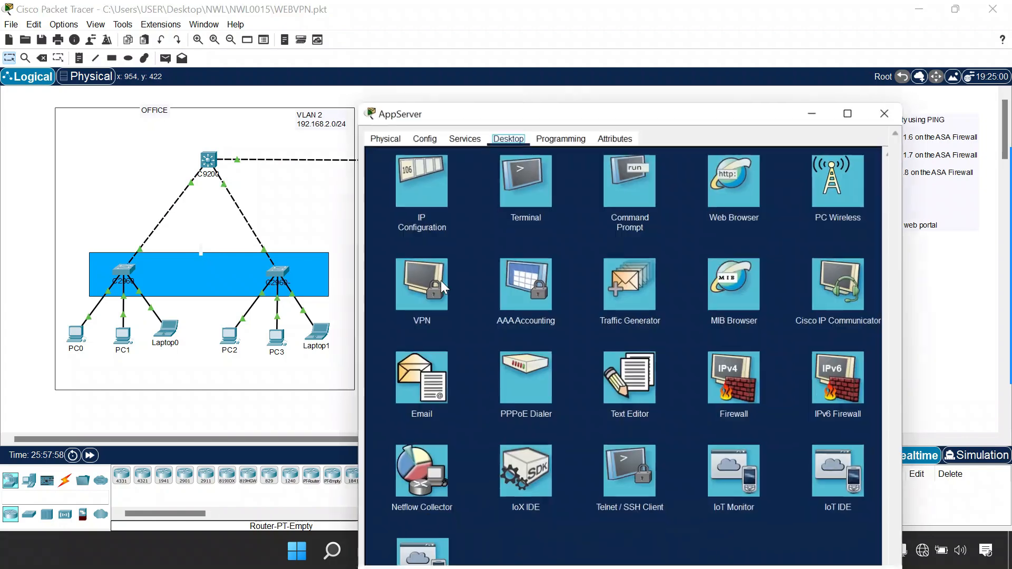
{"action": "left_click_drag", "start_coordinate": [905, 80], "coordinate": [778, 48]}
{"action": "left_click_drag", "start_coordinate": [597, 18], "coordinate": [764, 20]}
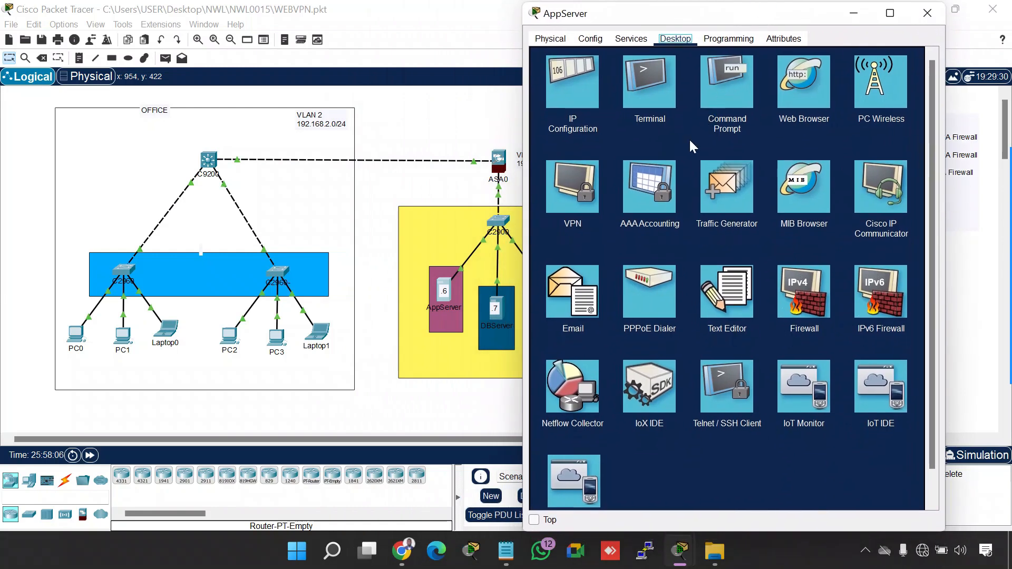
{"action": "left_click", "coordinate": [637, 43]}
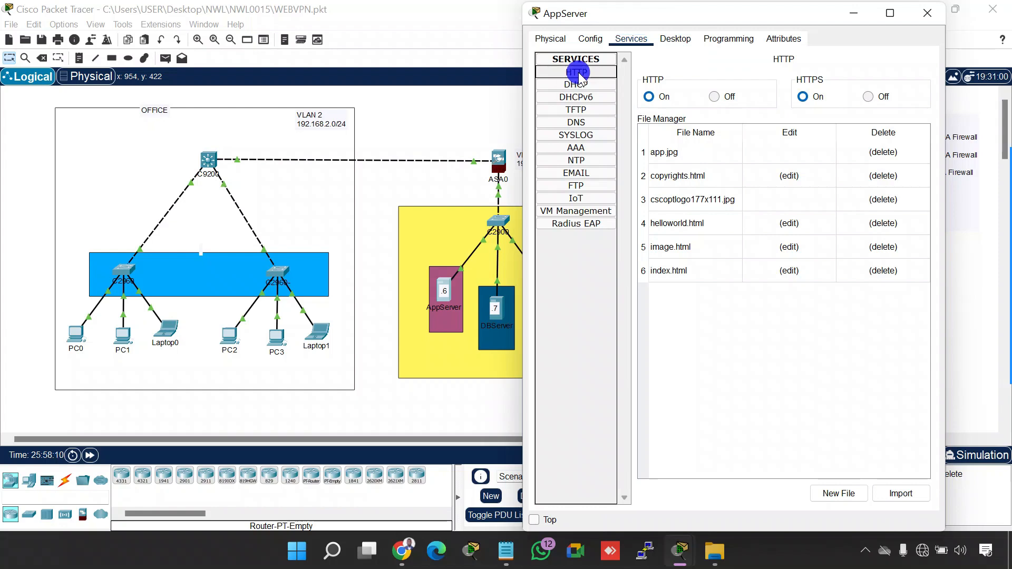
{"action": "left_click", "coordinate": [802, 97]}
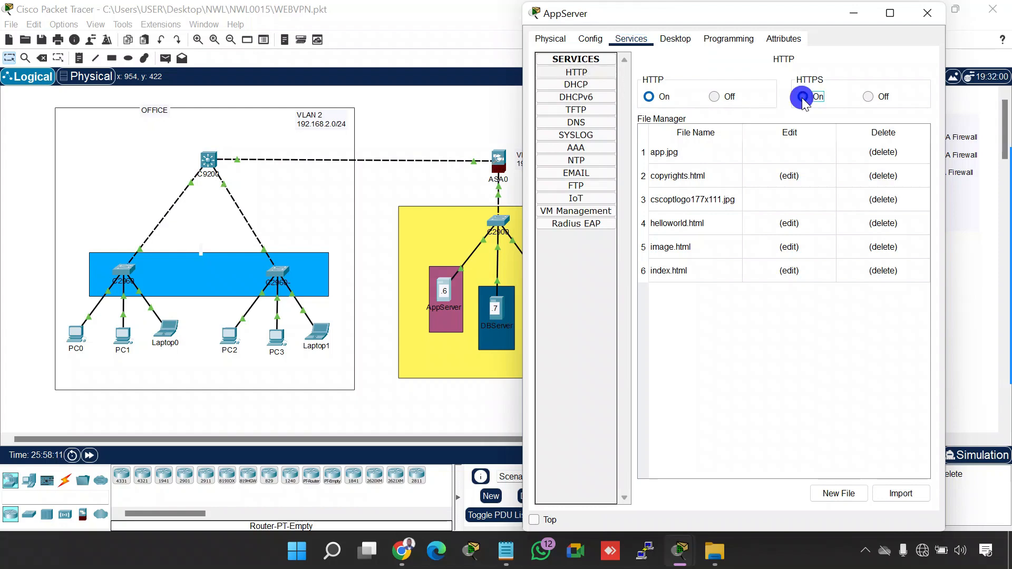
{"action": "left_click", "coordinate": [649, 97]}
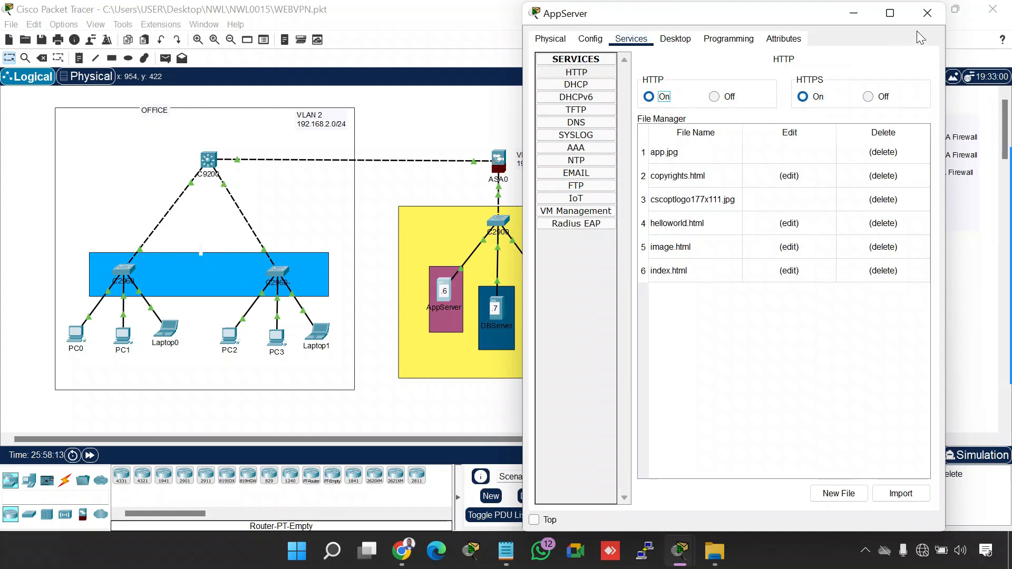
{"action": "left_click", "coordinate": [927, 13]}
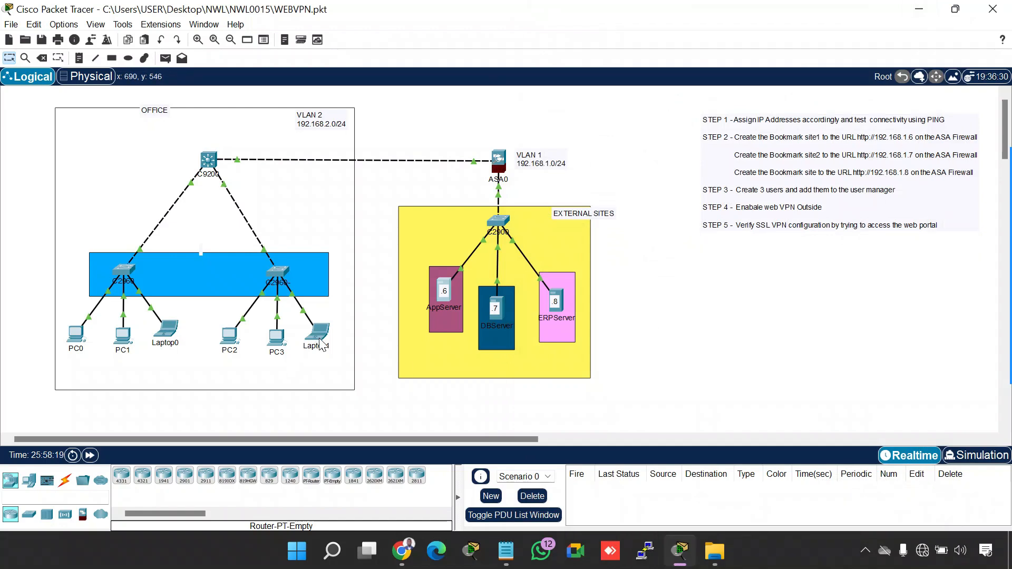
Open a command prompt on PC3, placed clear of the task steps, and display its IP settings with ipconfig
{"action": "left_click", "coordinate": [740, 317]}
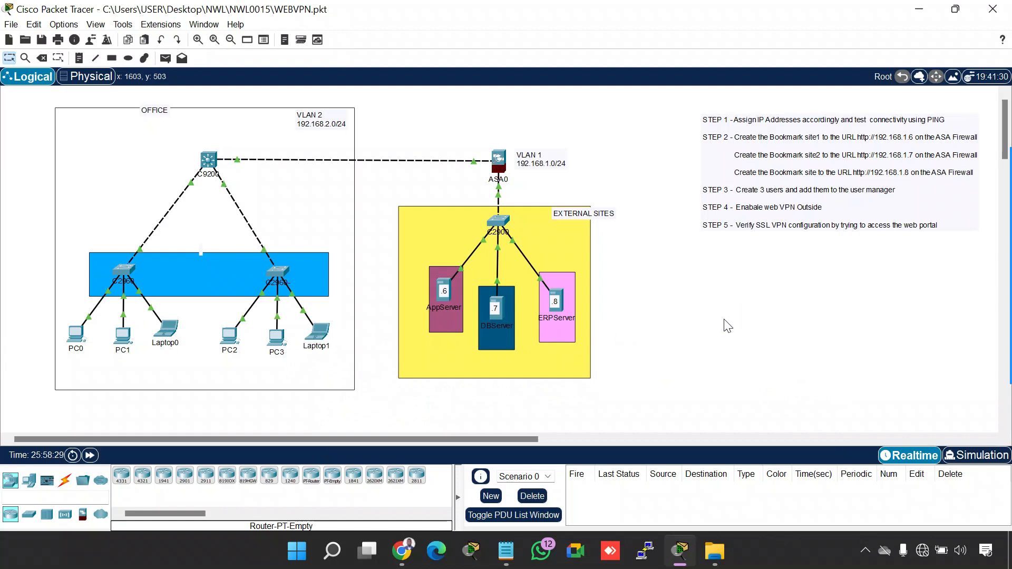
{"action": "left_click", "coordinate": [276, 334]}
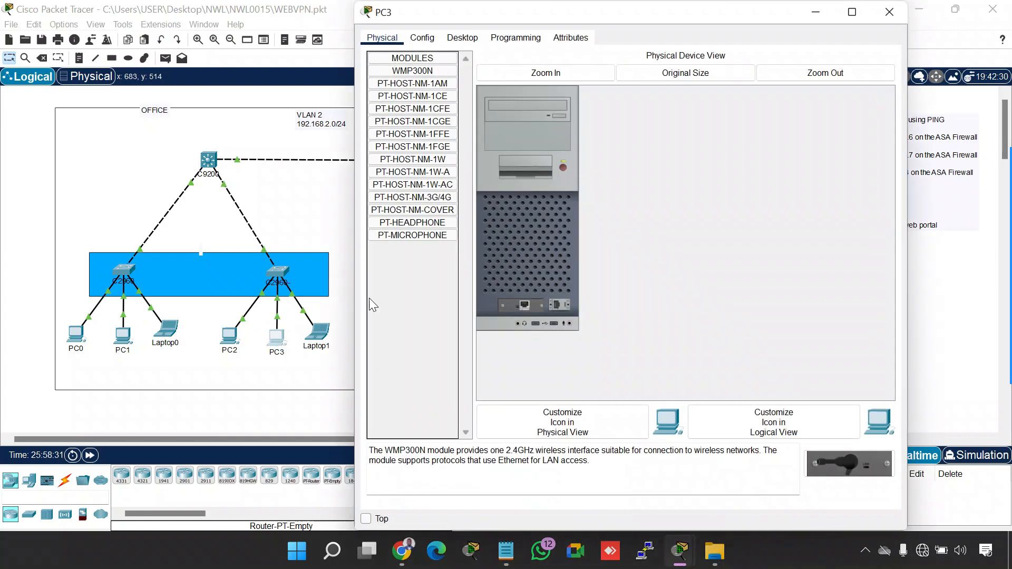
{"action": "left_click_drag", "start_coordinate": [828, 106], "coordinate": [773, 106]}
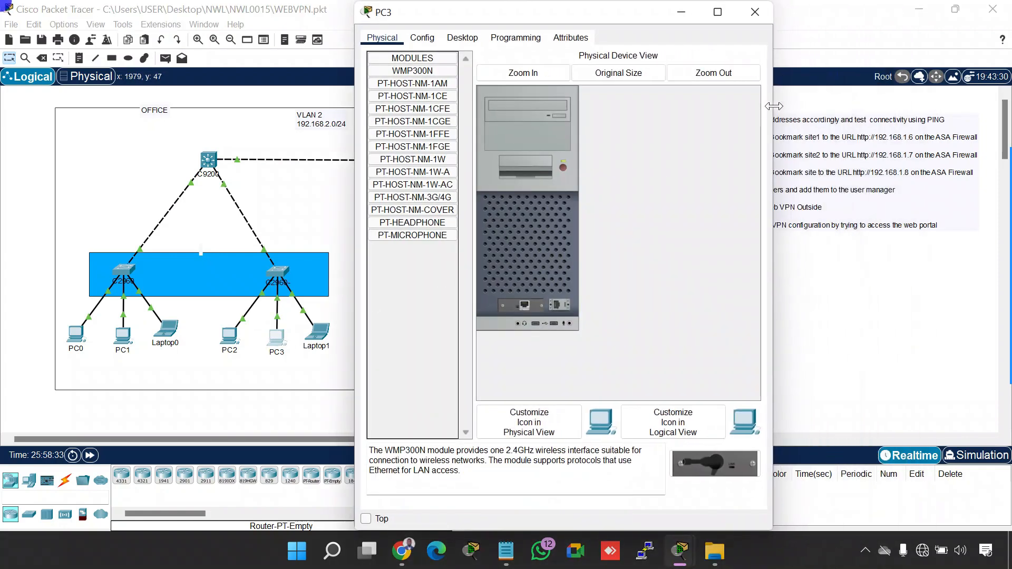
{"action": "left_click", "coordinate": [462, 36]}
{"action": "left_click", "coordinate": [632, 93]}
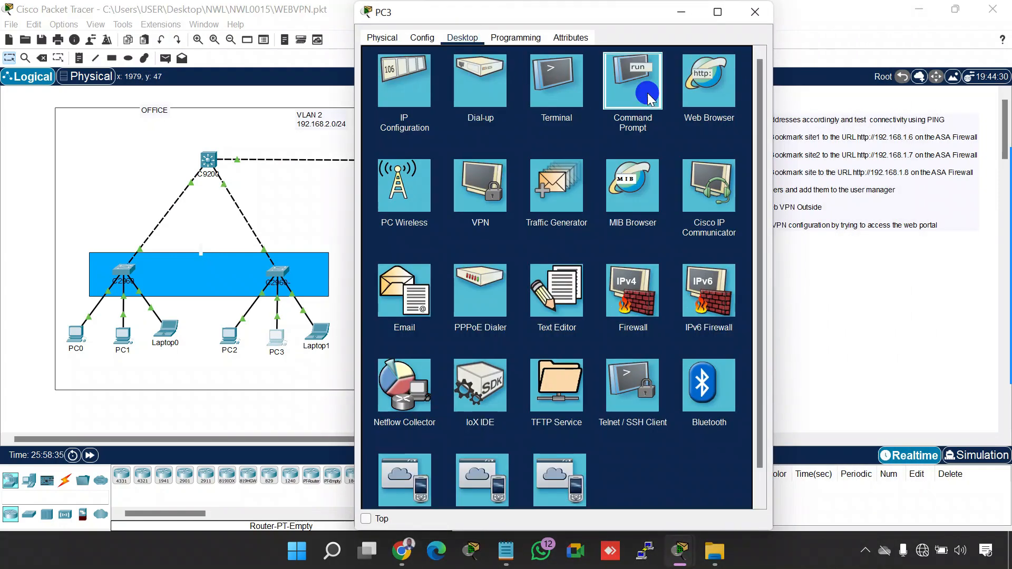
{"action": "left_click_drag", "start_coordinate": [615, 13], "coordinate": [263, 38]}
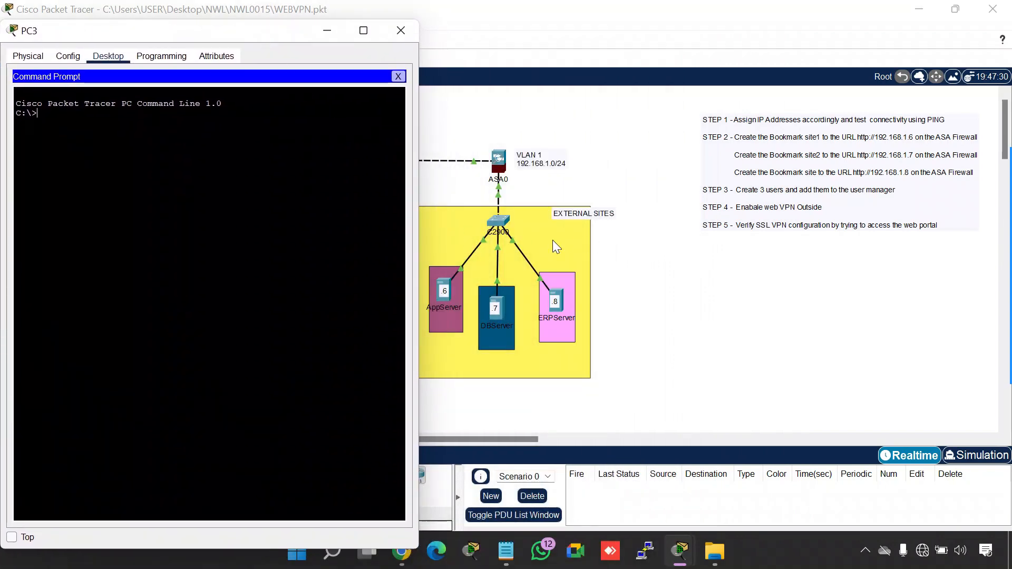
{"action": "type", "text": "ipco"}
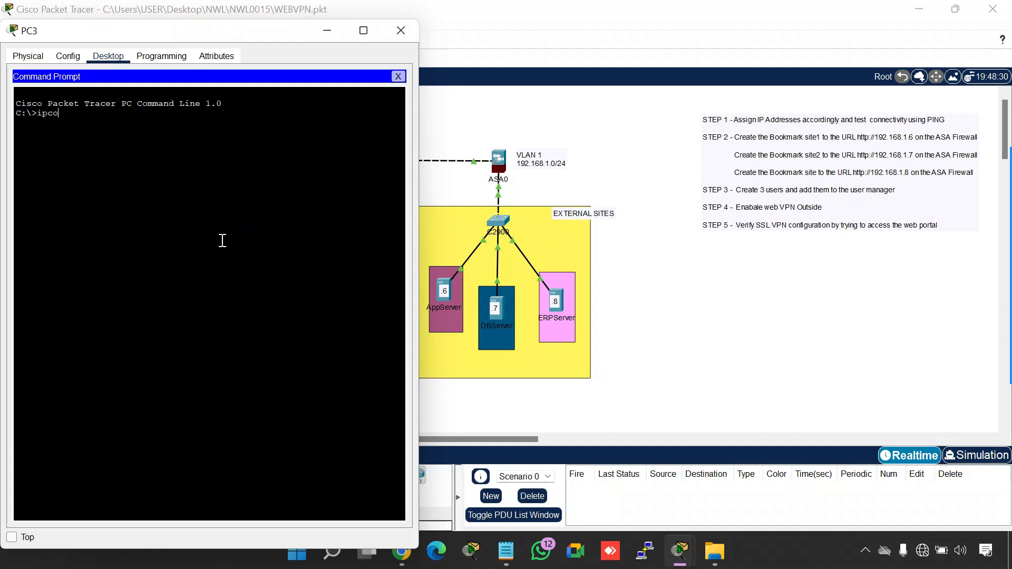
{"action": "type", "text": "nfig"}
{"action": "key", "text": "Return"}
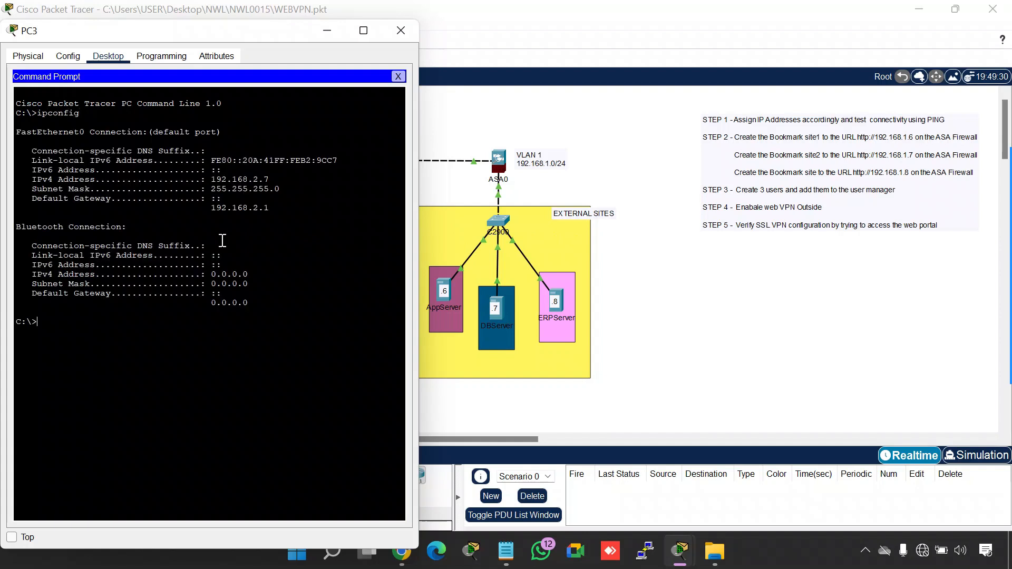
Highlight PC3's default gateway, test connectivity with ping 192.168.1.5, and close the PC3 window
{"action": "left_click_drag", "start_coordinate": [270, 208], "coordinate": [212, 213]}
{"action": "left_click", "coordinate": [224, 326]}
{"action": "type", "text": "ping 192.168.1.5"}
{"action": "key", "text": "Return"}
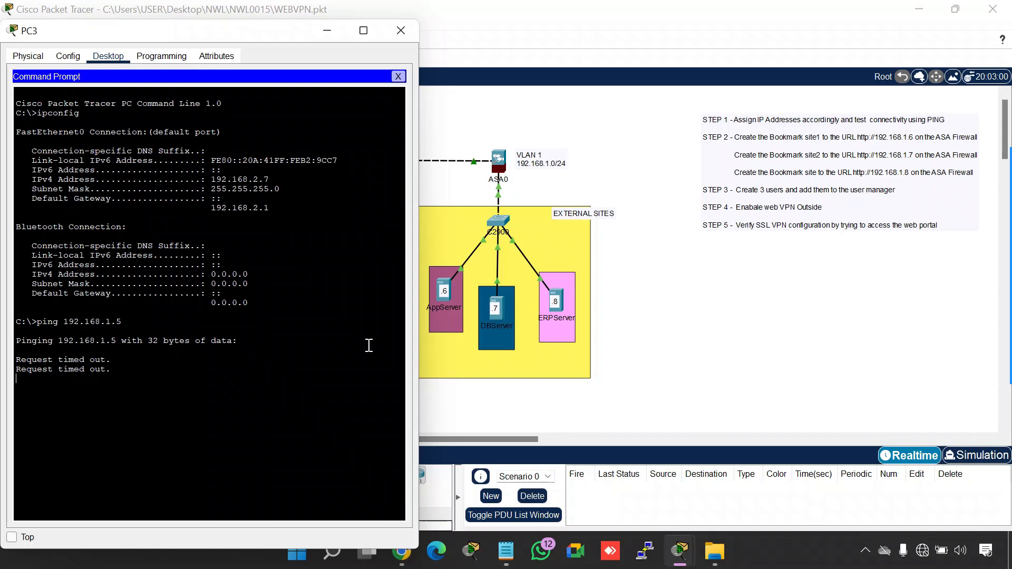
{"action": "left_click", "coordinate": [401, 30]}
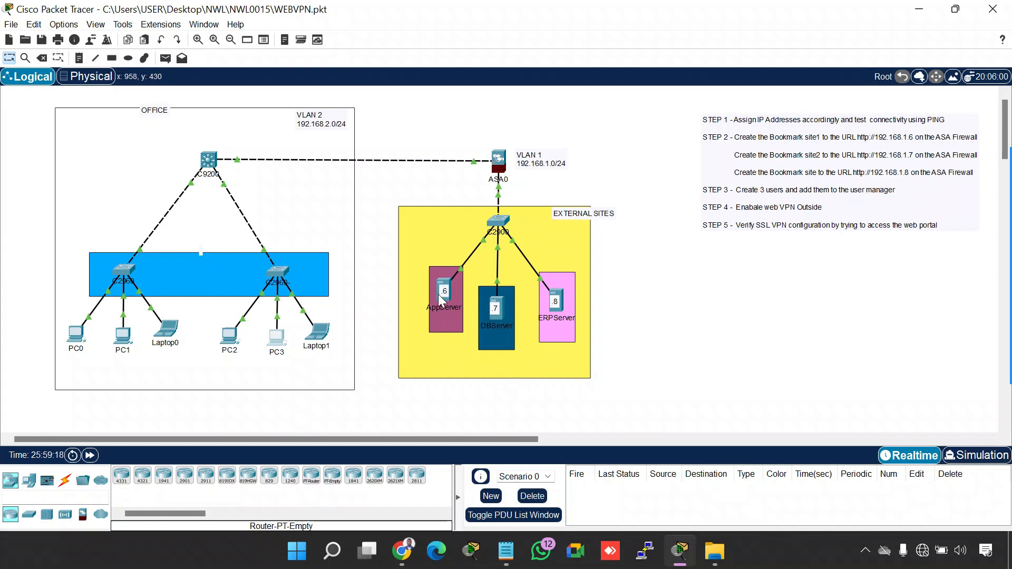
Reopen PC3, close its command prompt, and start its web browser
{"action": "left_click", "coordinate": [277, 337]}
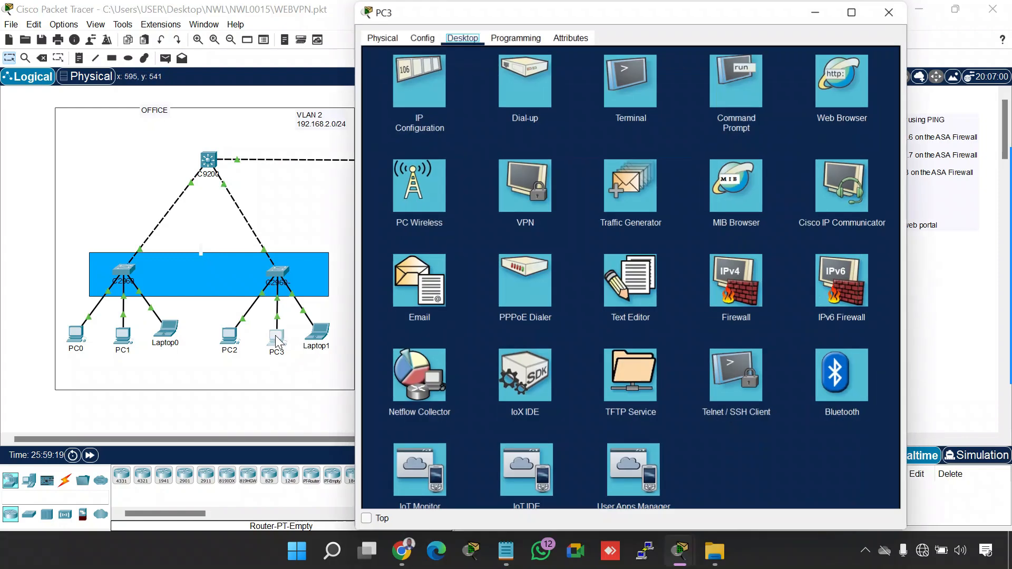
{"action": "left_click", "coordinate": [710, 95]}
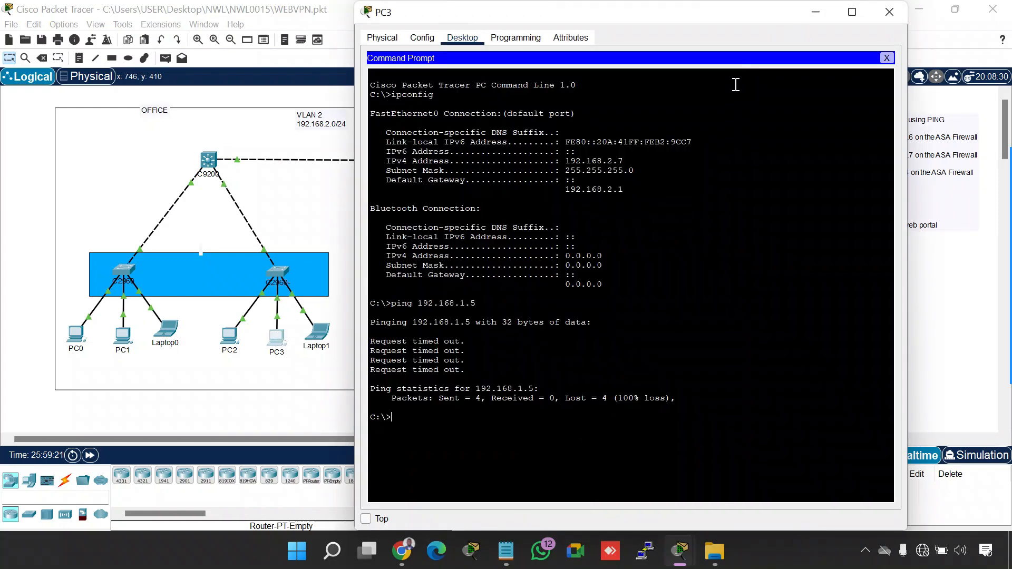
{"action": "left_click", "coordinate": [887, 58]}
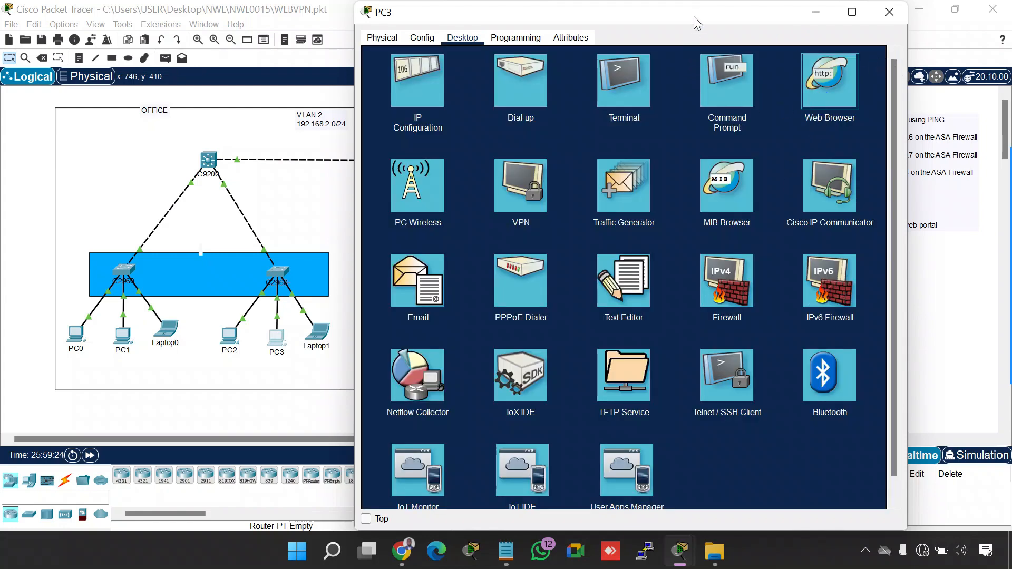
{"action": "left_click_drag", "start_coordinate": [694, 17], "coordinate": [759, 50]}
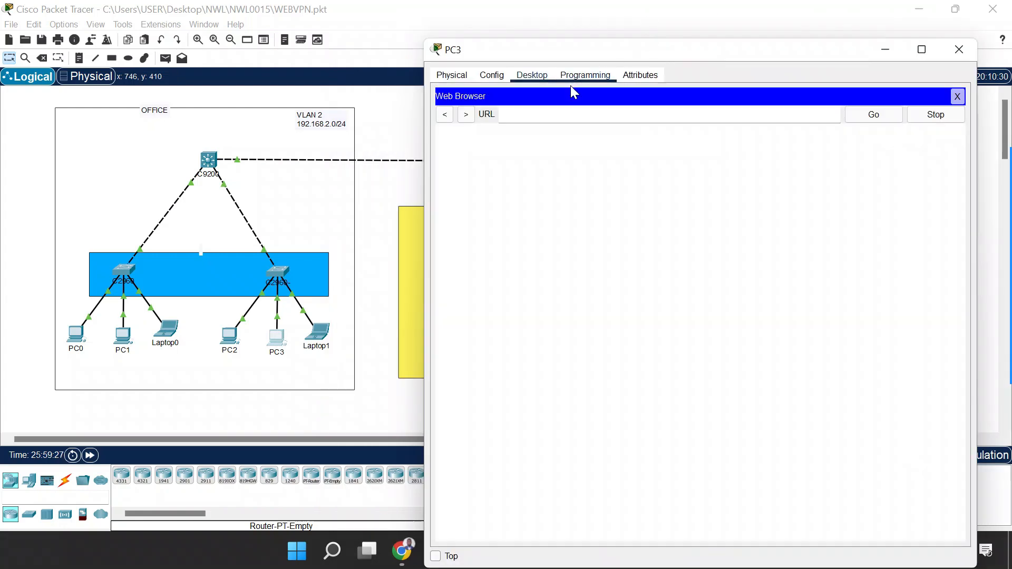
{"action": "left_click", "coordinate": [556, 114]}
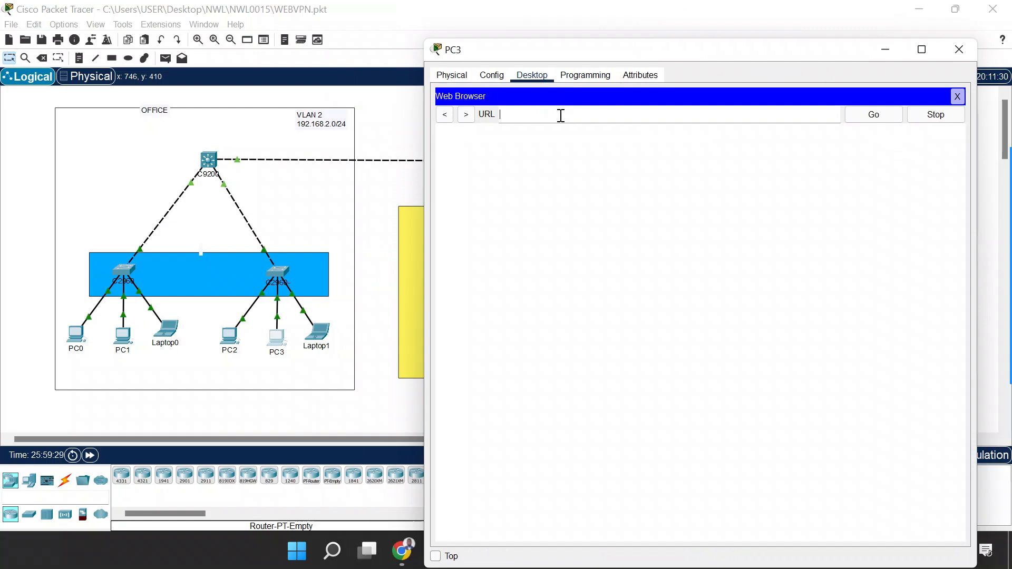
{"action": "type", "text": "https"}
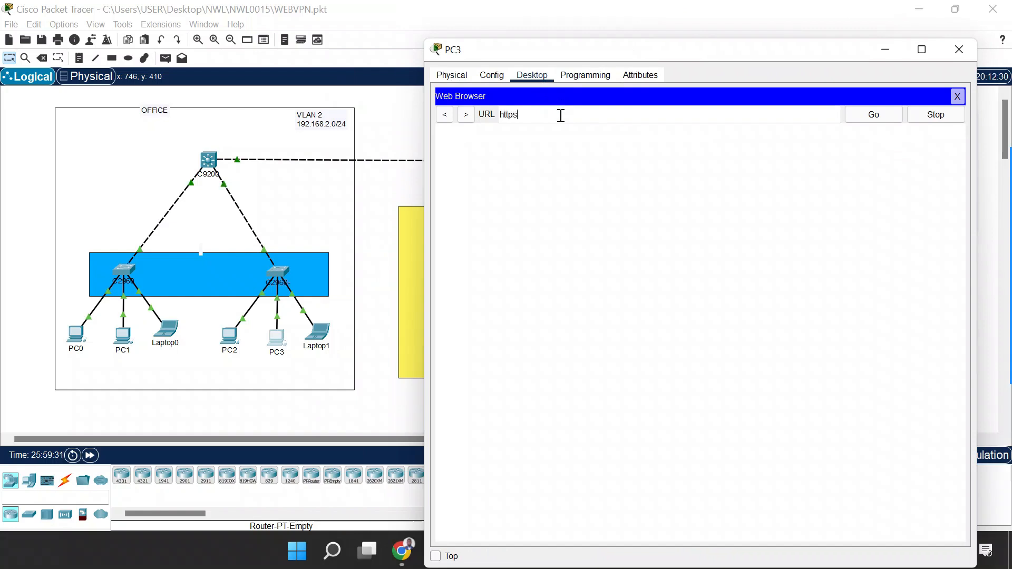
{"action": "type", "text": "://192.16"}
{"action": "left_click_drag", "start_coordinate": [423, 141], "coordinate": [606, 137]}
{"action": "type", "text": "8."}
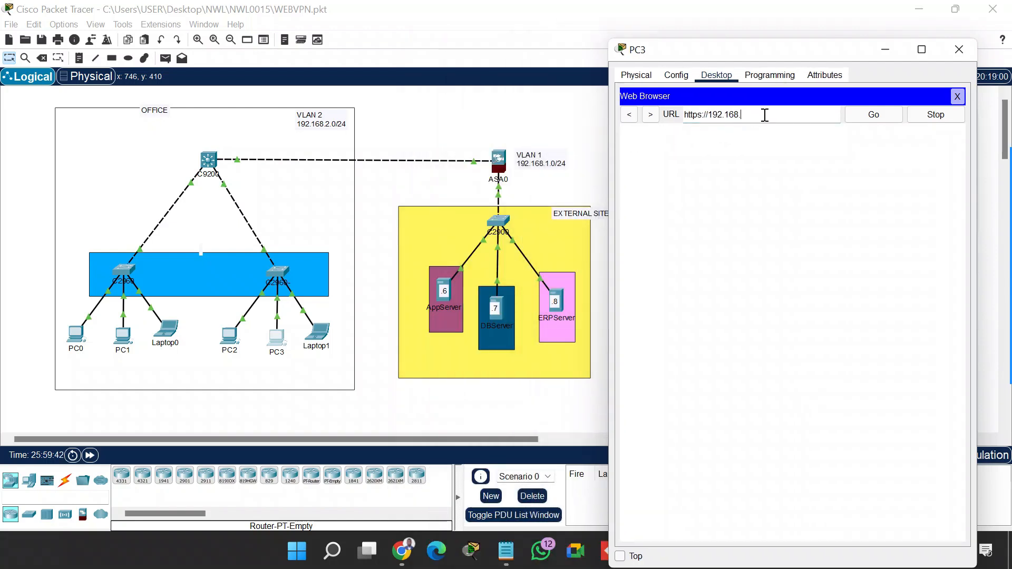
{"action": "type", "text": "2.1"}
{"action": "left_click", "coordinate": [887, 117]}
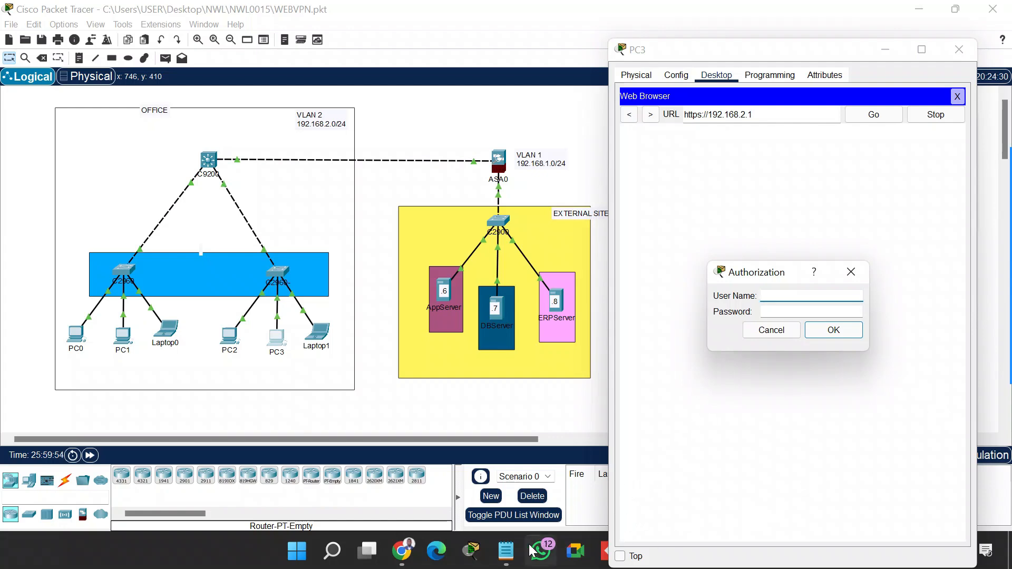
{"action": "mouse_move", "coordinate": [492, 538]}
{"action": "left_click", "coordinate": [463, 490]}
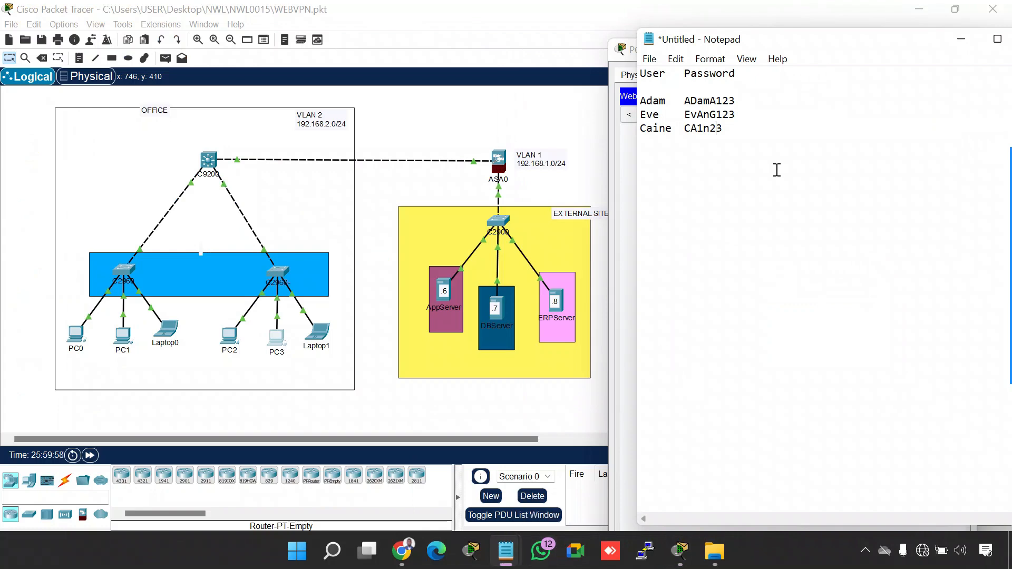
{"action": "left_click_drag", "start_coordinate": [931, 43], "coordinate": [749, 65]}
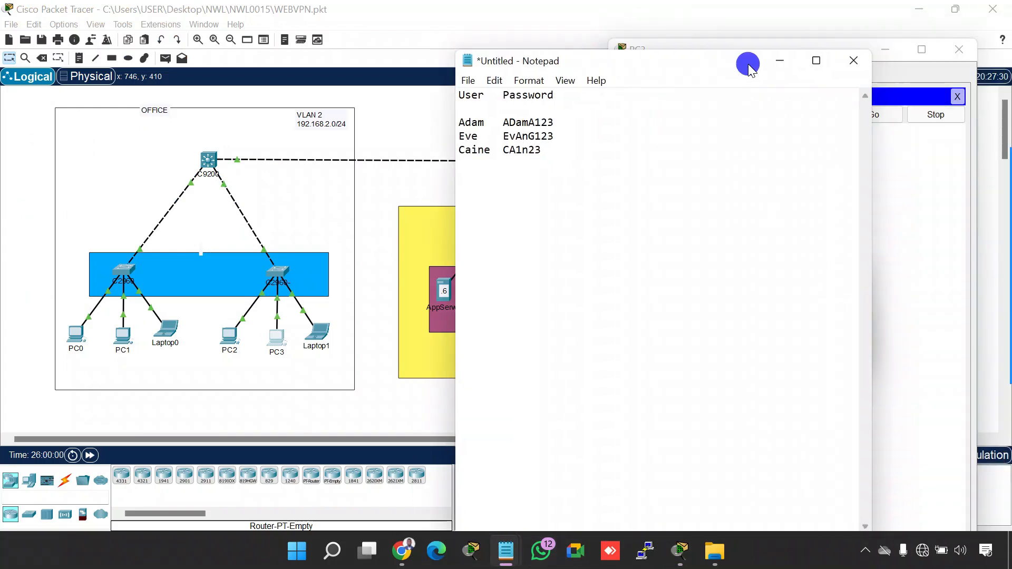
{"action": "left_click", "coordinate": [854, 60]}
{"action": "left_click", "coordinate": [528, 275]}
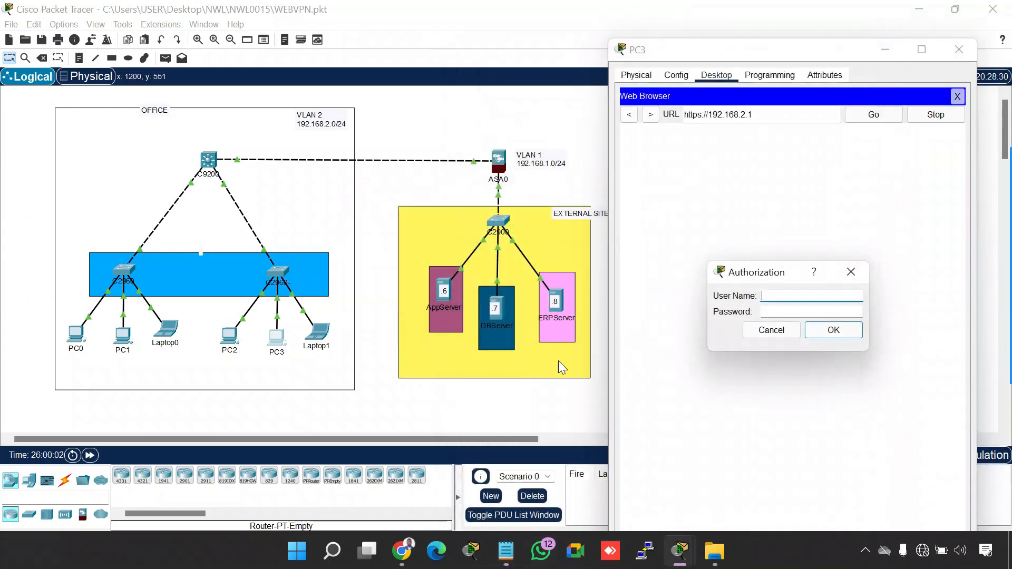
Switch to the Notepad credentials list and copy the first listed user's name
{"action": "mouse_move", "coordinate": [508, 549]}
{"action": "left_click", "coordinate": [493, 479]}
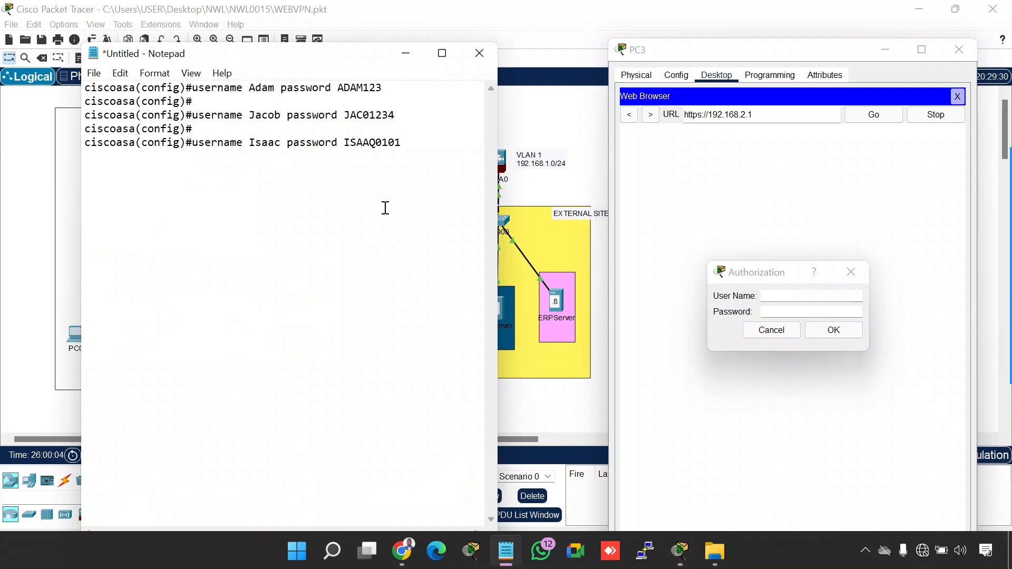
{"action": "double_click", "coordinate": [262, 87]}
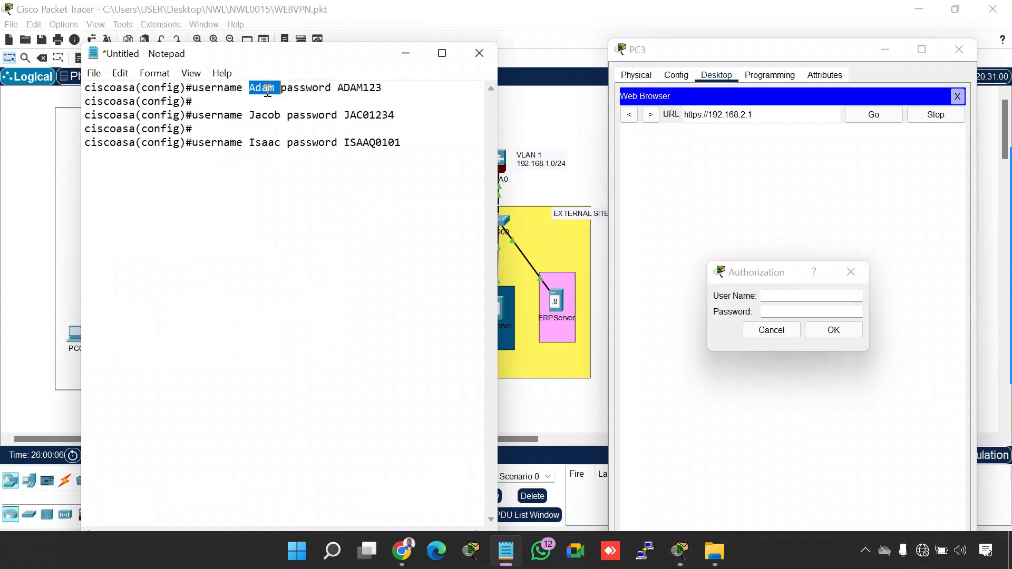
{"action": "left_click", "coordinate": [276, 88]}
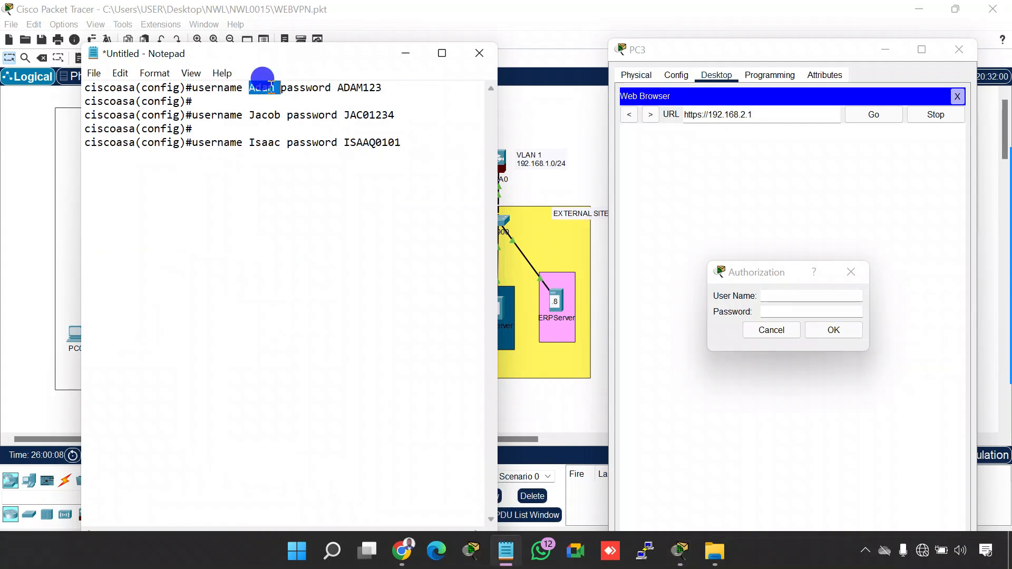
{"action": "double_click", "coordinate": [253, 87]}
{"action": "key", "text": "ctrl+c"}
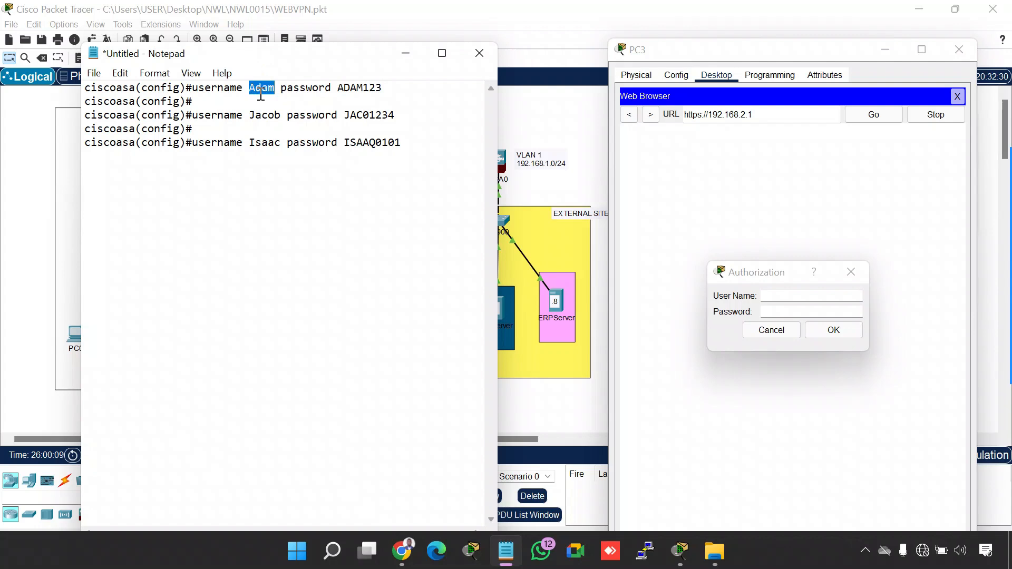
Log in to the web VPN portal on PC3 with the first user's copied username and account password
{"action": "left_click", "coordinate": [775, 293]}
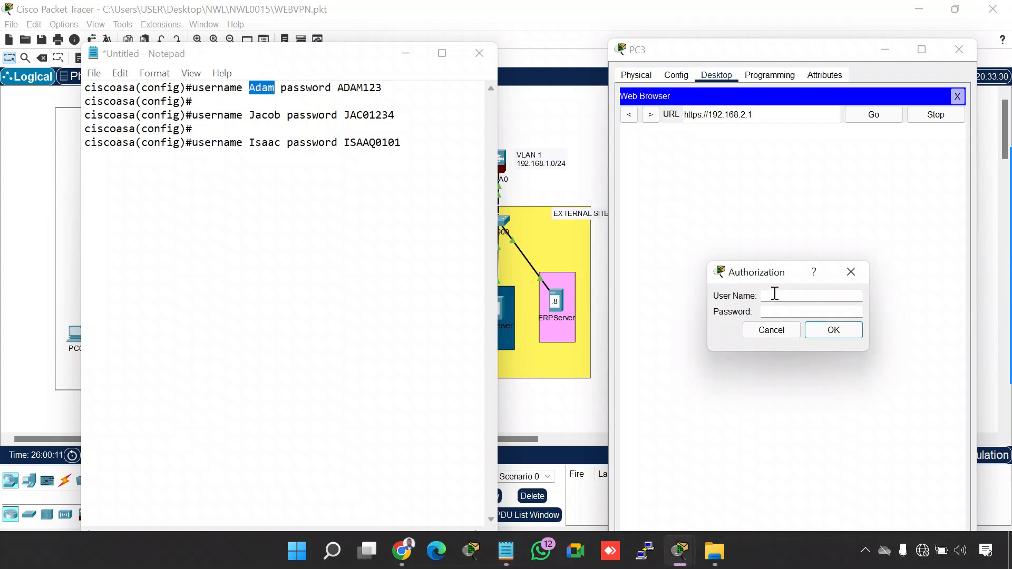
{"action": "key", "text": "ctrl+v"}
{"action": "key", "text": "Tab"}
{"action": "type", "text": "ADAM123"}
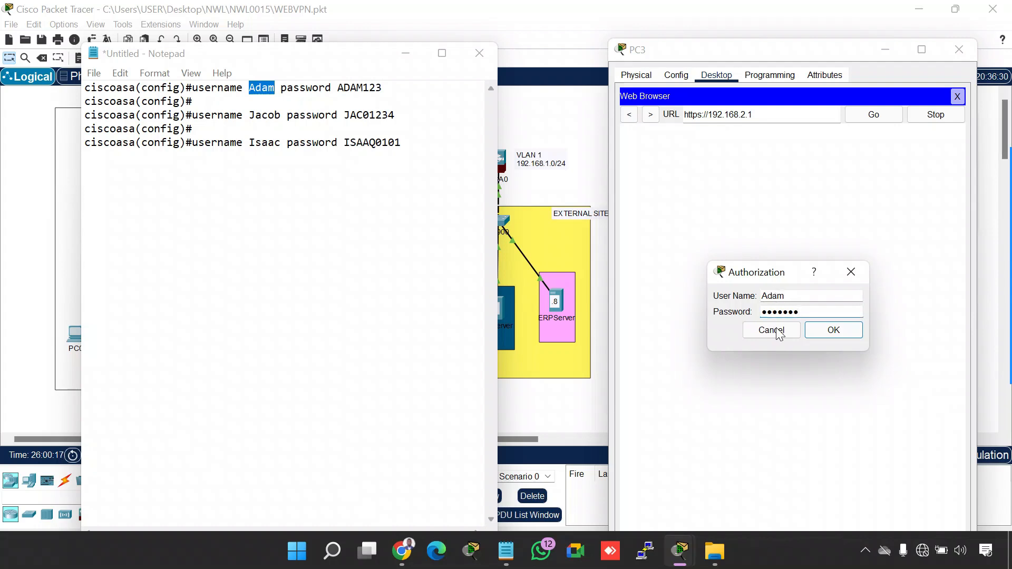
{"action": "left_click", "coordinate": [815, 331]}
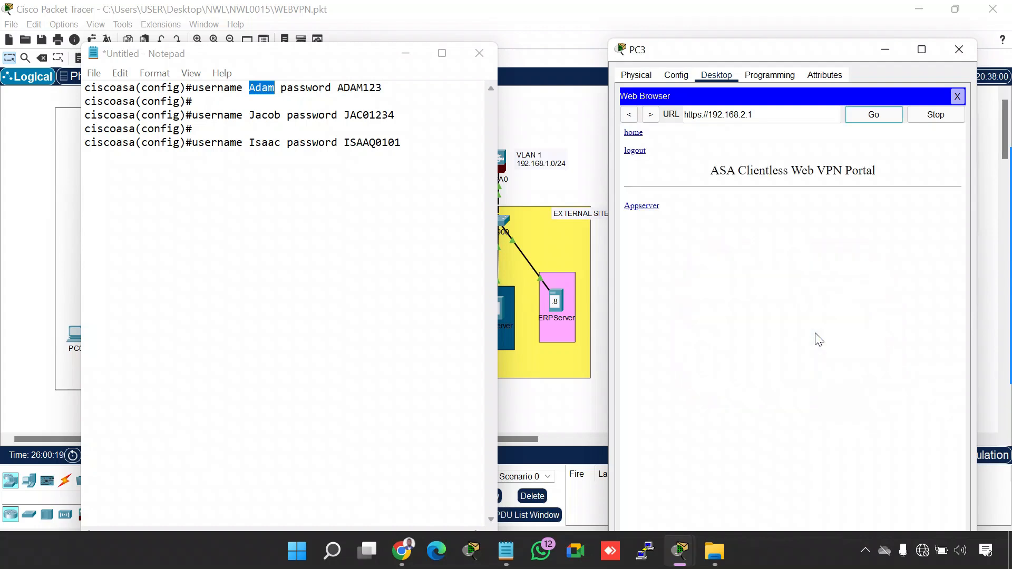
Minimize Notepad, open the Appserver bookmark in PC3's VPN portal, and highlight the server page's heading
{"action": "left_click", "coordinate": [405, 53]}
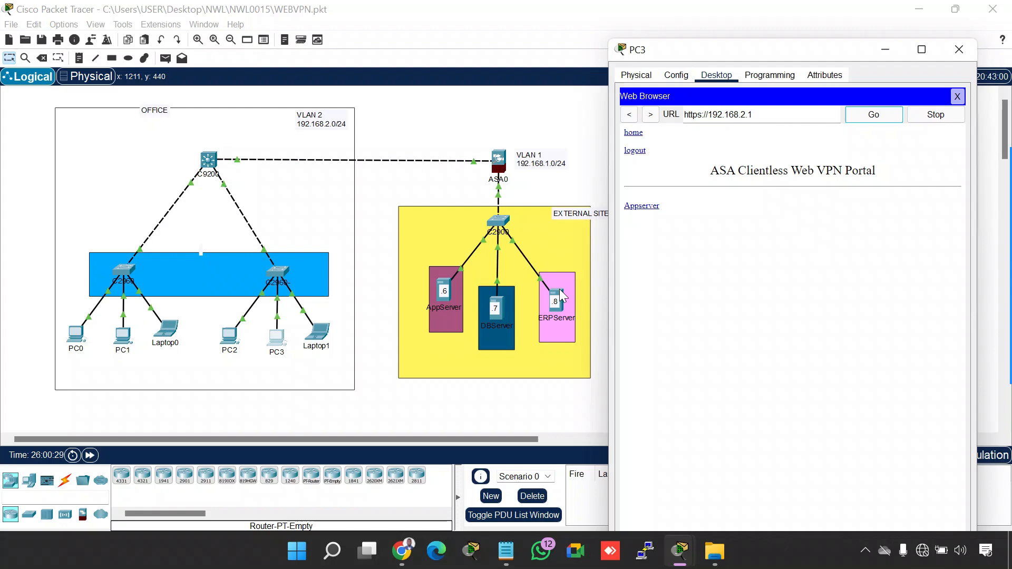
{"action": "left_click", "coordinate": [644, 209]}
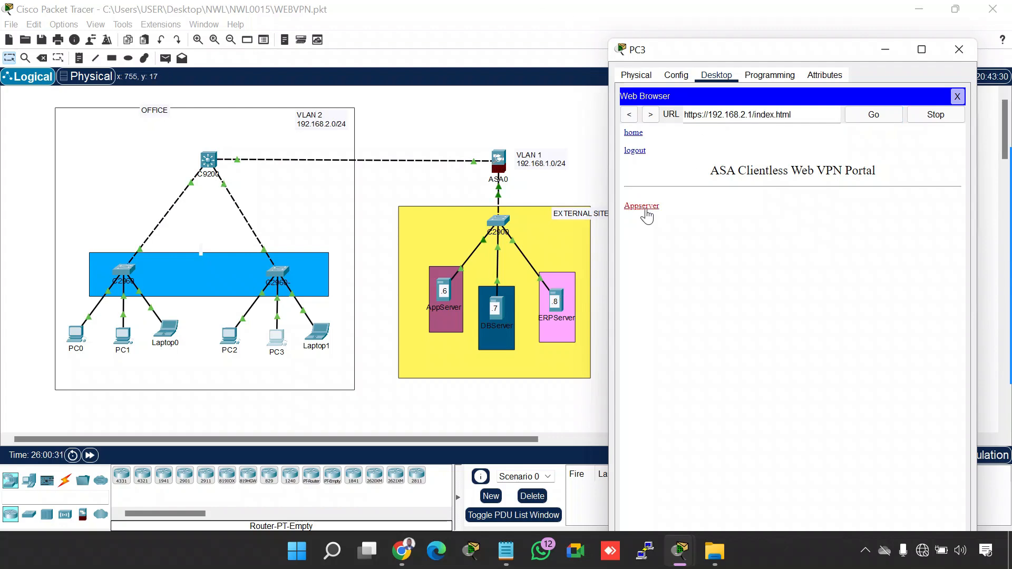
{"action": "left_click", "coordinate": [654, 210]}
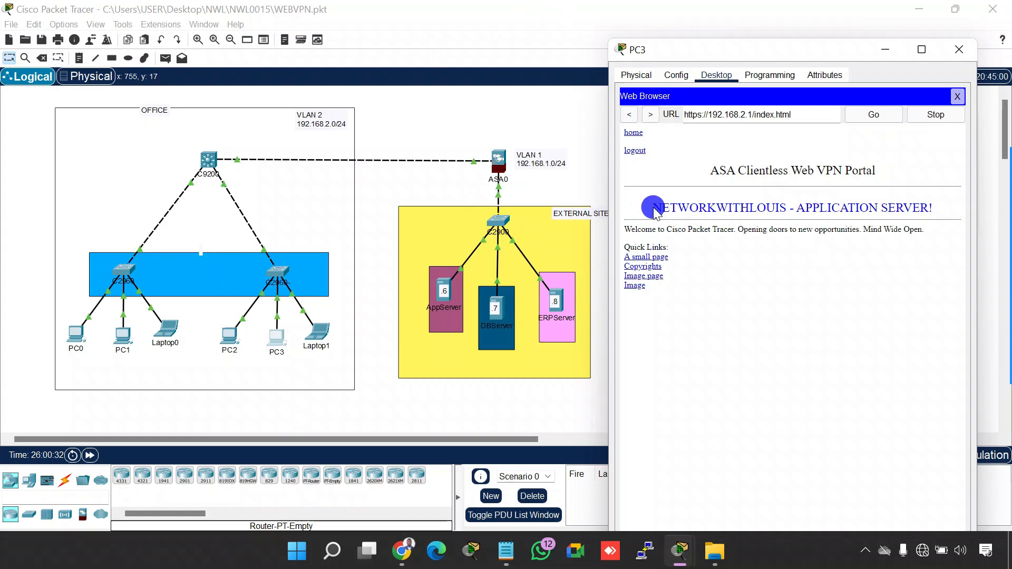
{"action": "left_click_drag", "start_coordinate": [655, 211], "coordinate": [936, 212]}
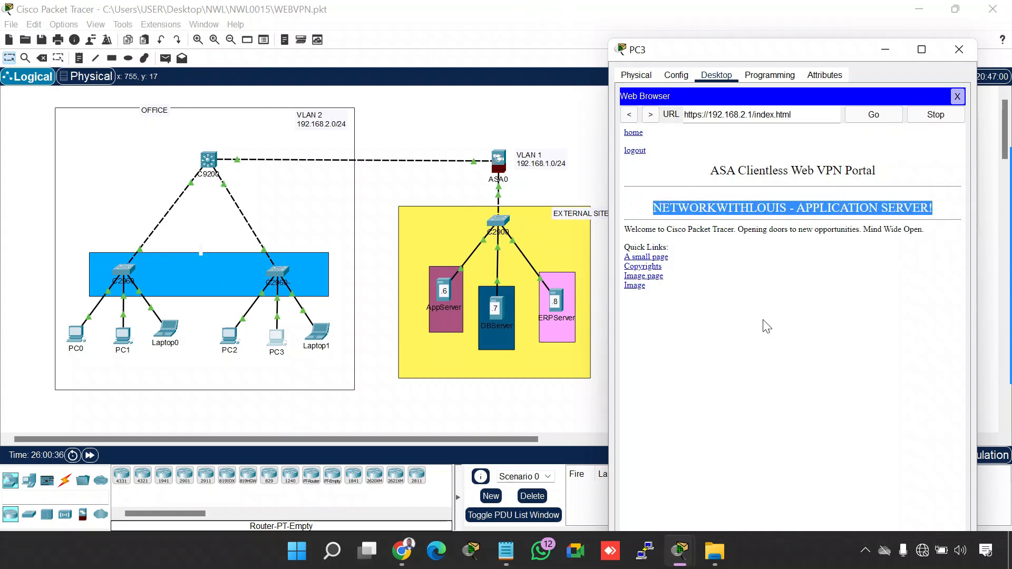
View the application server's Image page, go back, try its Image link, and close the PC3 window
{"action": "left_click", "coordinate": [636, 276]}
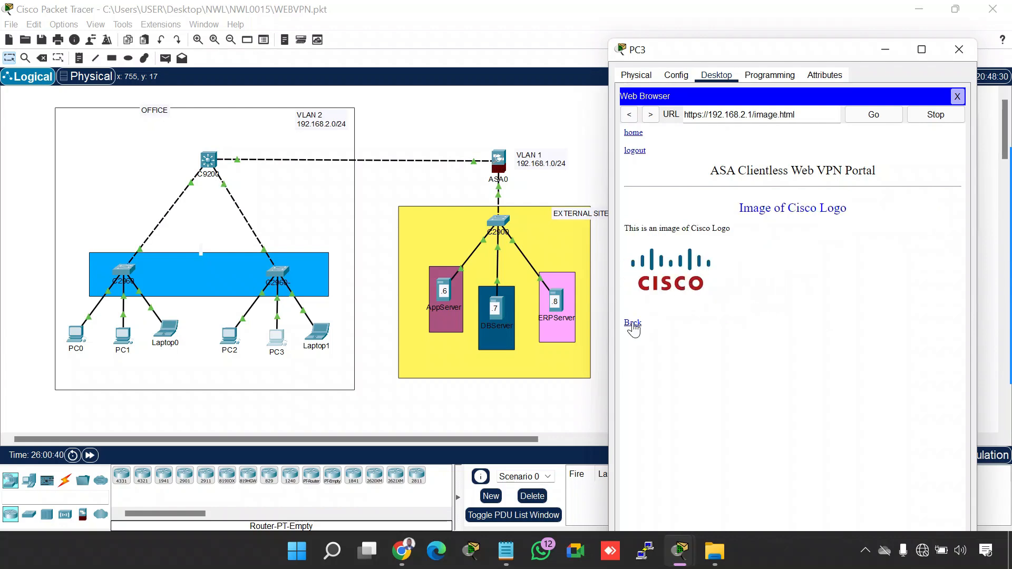
{"action": "left_click", "coordinate": [633, 323]}
{"action": "left_click", "coordinate": [635, 286]}
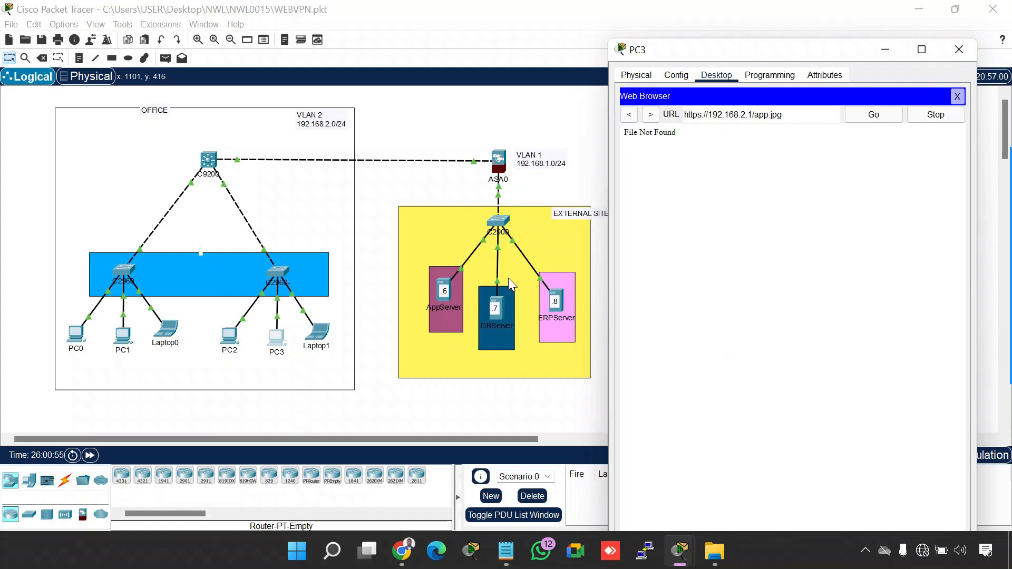
{"action": "left_click", "coordinate": [958, 51]}
Open PC1's command prompt, test connectivity with PING 192.168.1.6, and close the prompt
{"action": "left_click", "coordinate": [124, 334]}
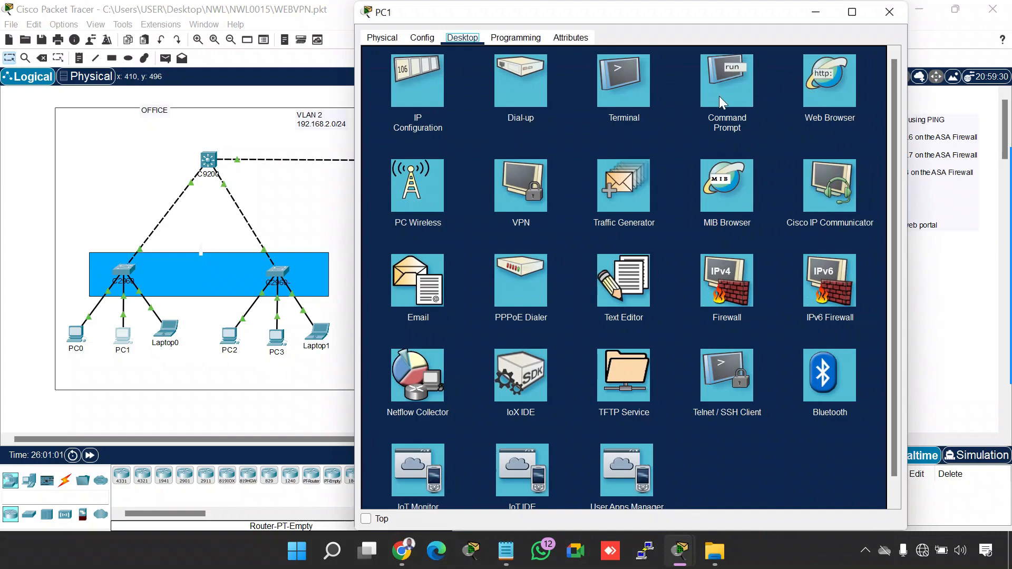
{"action": "left_click", "coordinate": [720, 98]}
{"action": "type", "text": "PI"}
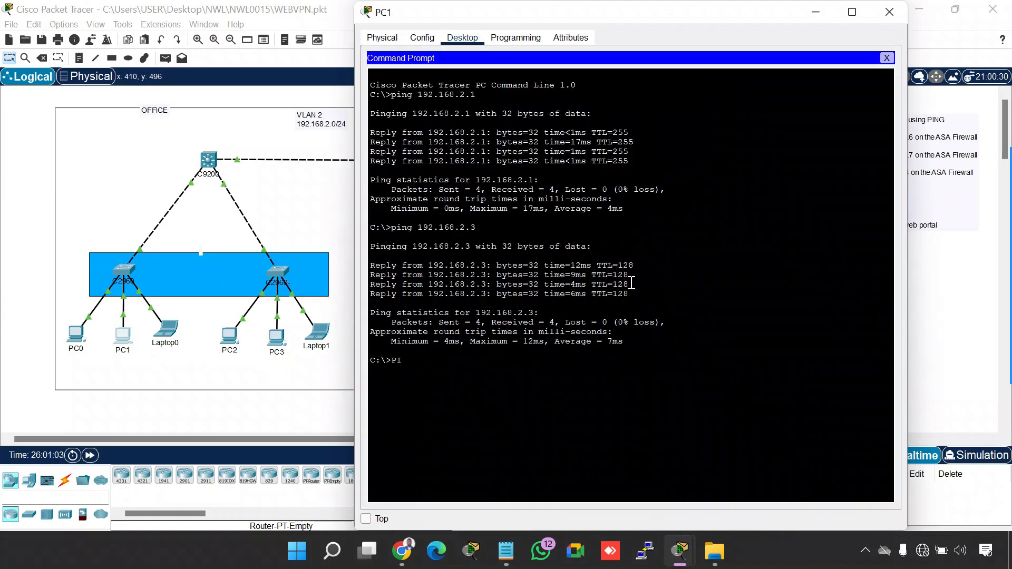
{"action": "type", "text": "NG 192.168.1.6"}
{"action": "key", "text": "Return"}
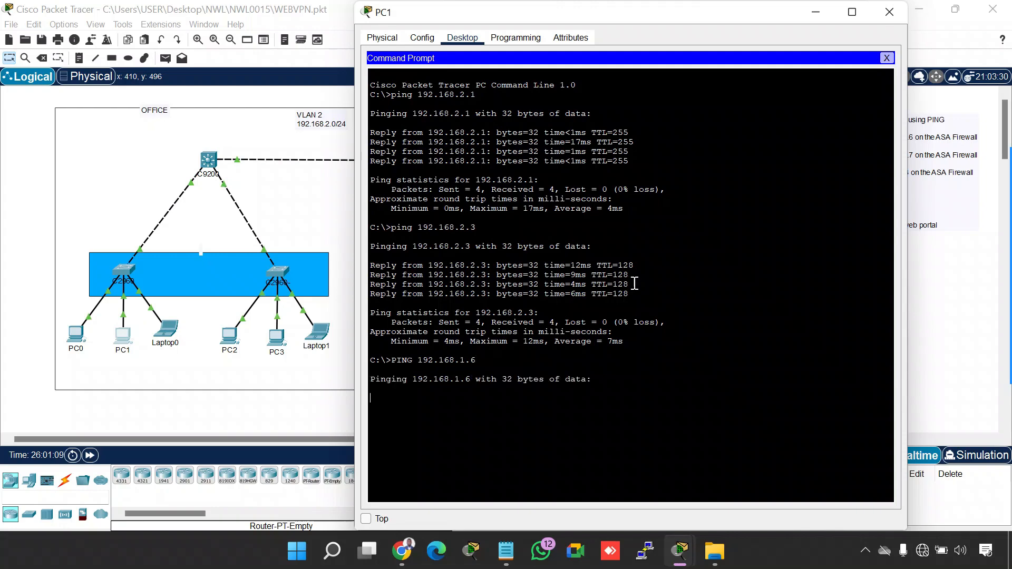
{"action": "left_click", "coordinate": [887, 58]}
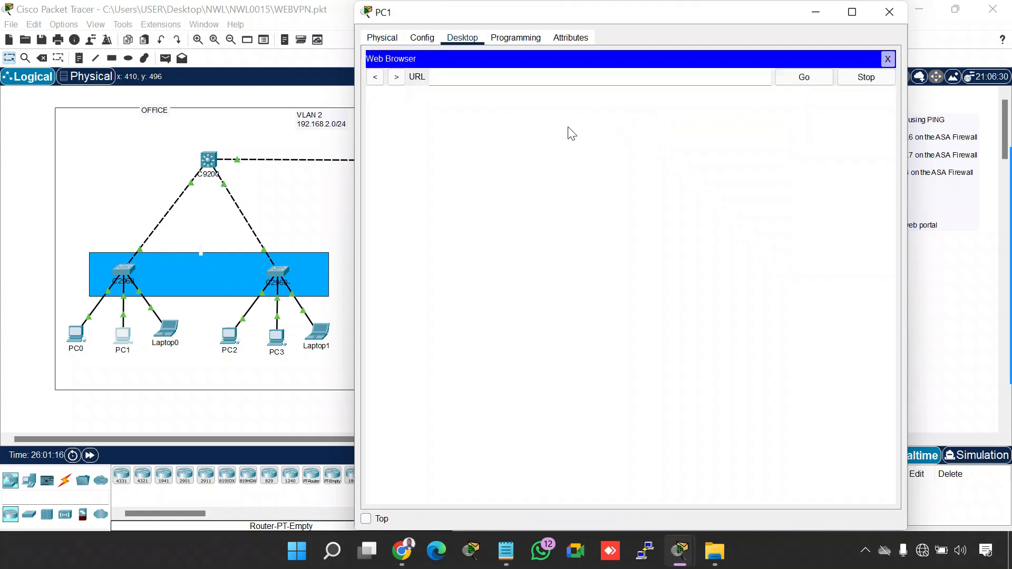
{"action": "left_click", "coordinate": [589, 72]}
{"action": "type", "text": "http"}
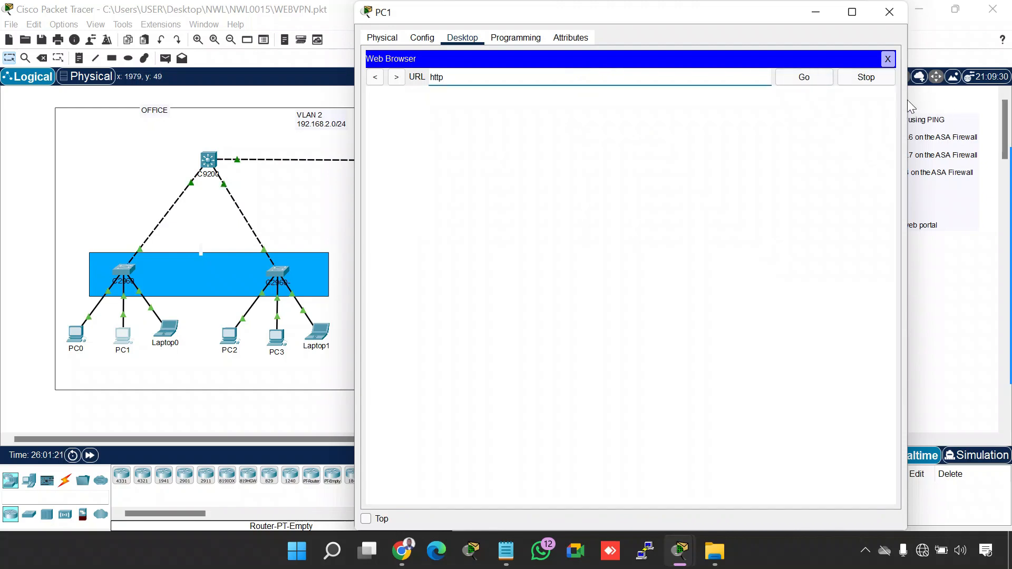
{"action": "left_click_drag", "start_coordinate": [907, 106], "coordinate": [740, 105]}
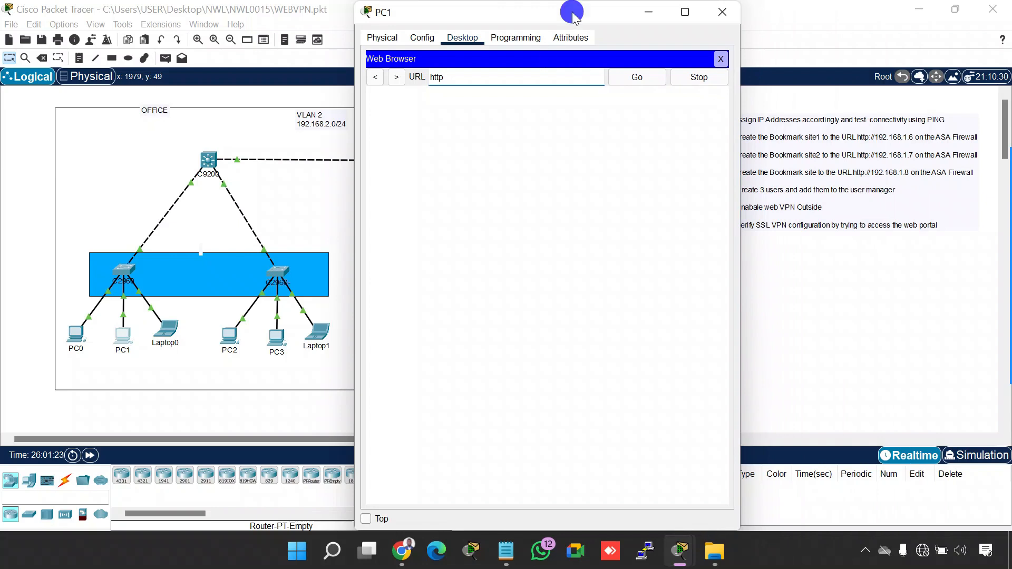
{"action": "left_click_drag", "start_coordinate": [572, 14], "coordinate": [837, 13]}
{"action": "type", "text": "s:"}
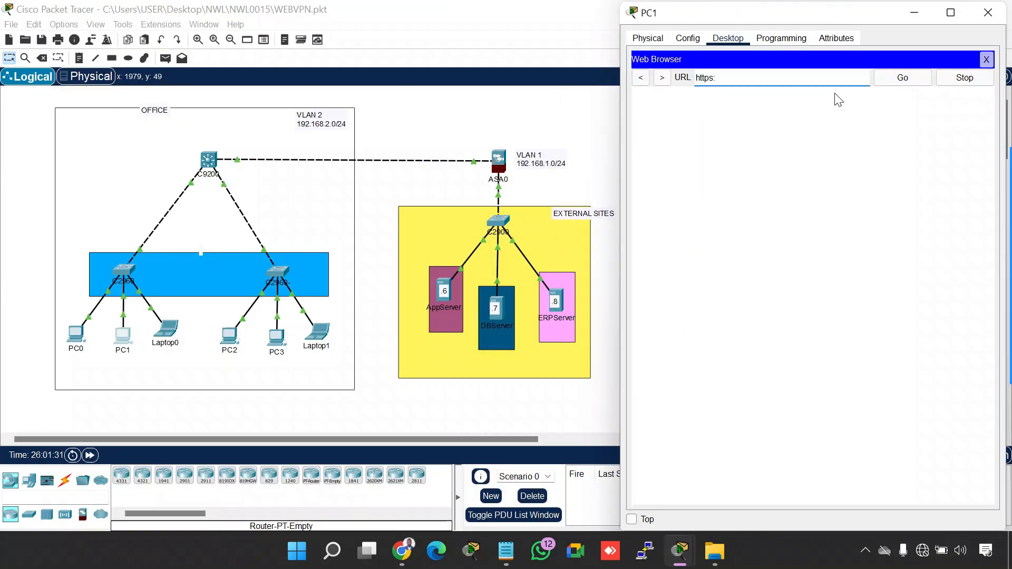
{"action": "type", "text": "//192.168.2.1"}
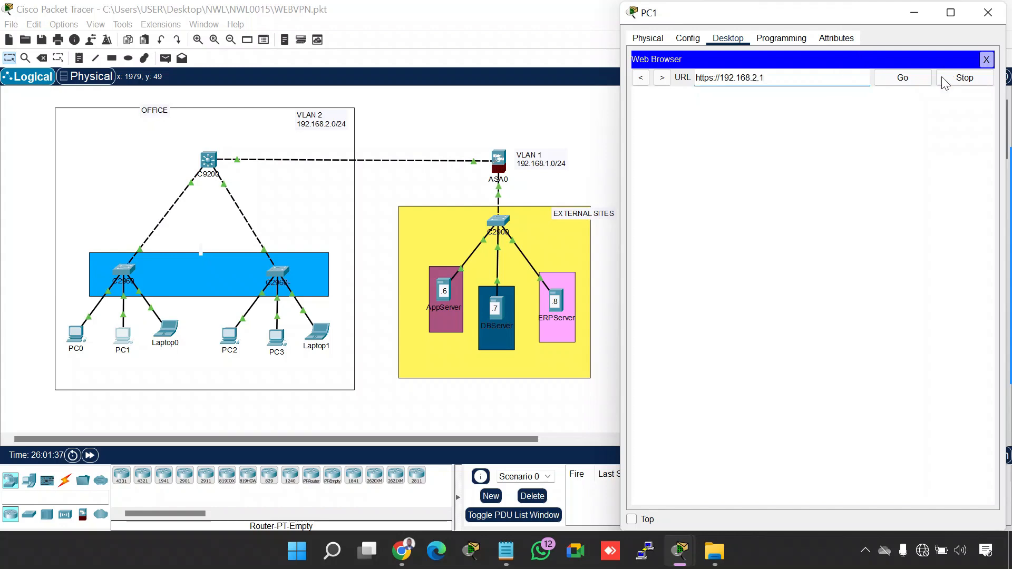
{"action": "left_click", "coordinate": [909, 82]}
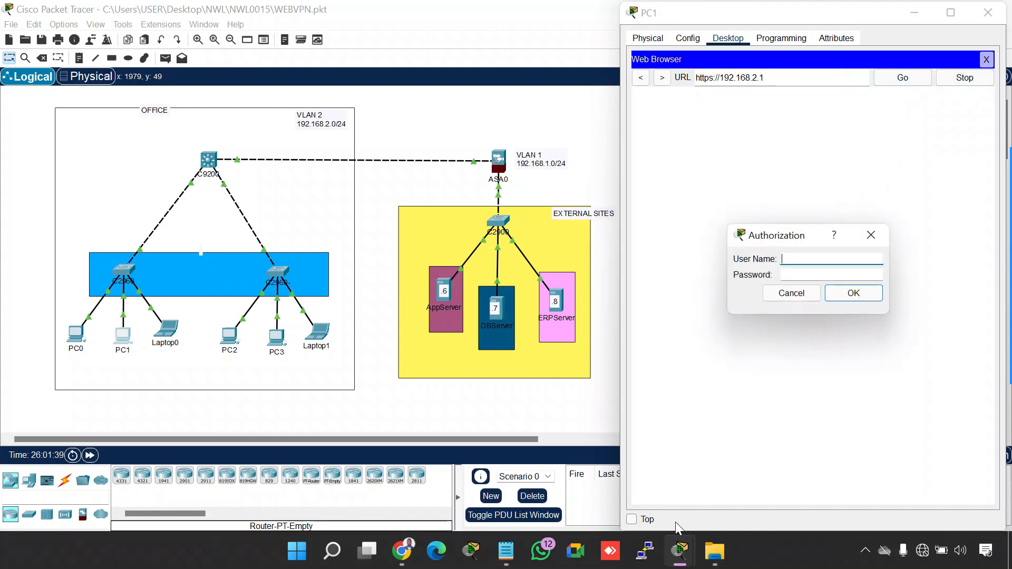
Bring up the Notepad credentials list and copy the third listed user's name
{"action": "left_click", "coordinate": [490, 540]}
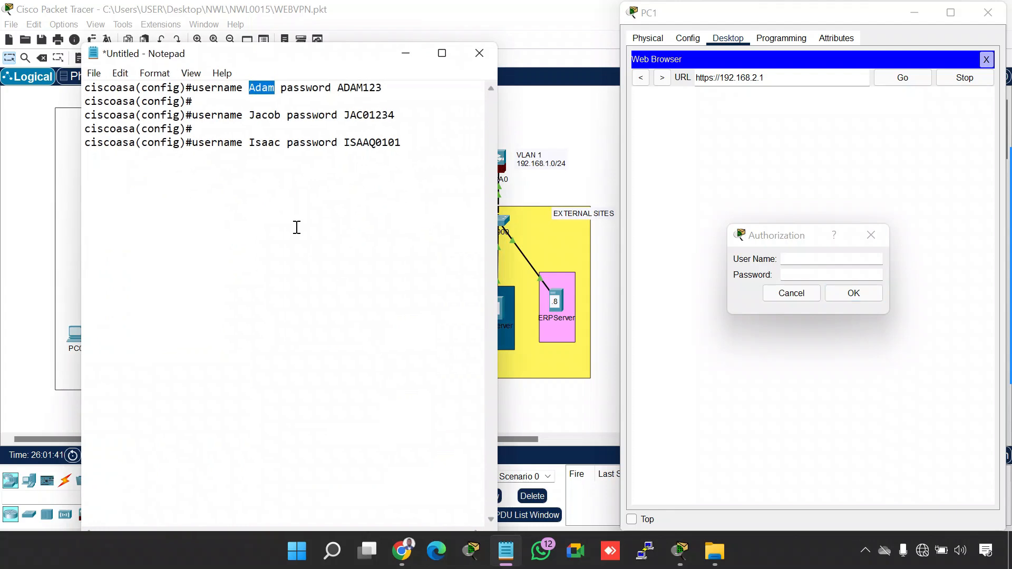
{"action": "double_click", "coordinate": [260, 142]}
{"action": "left_click_drag", "start_coordinate": [281, 142], "coordinate": [252, 149]}
{"action": "key", "text": "ctrl+c"}
Log in to the web VPN portal on PC1 with the third user's copied username and account password
{"action": "left_click", "coordinate": [817, 259]}
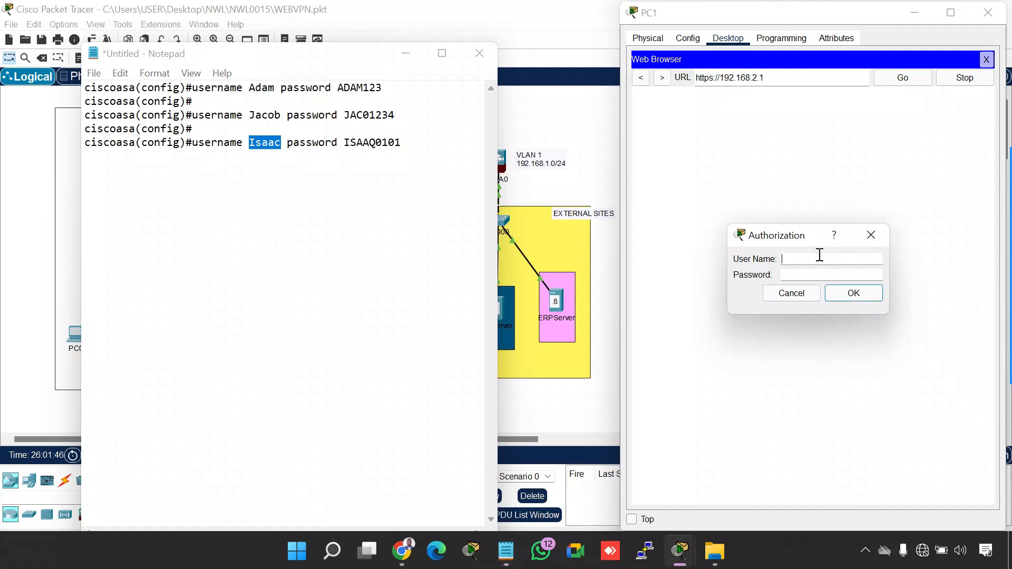
{"action": "key", "text": "ctrl+v"}
{"action": "left_click", "coordinate": [807, 271]}
{"action": "type", "text": "ISAAQ0101"}
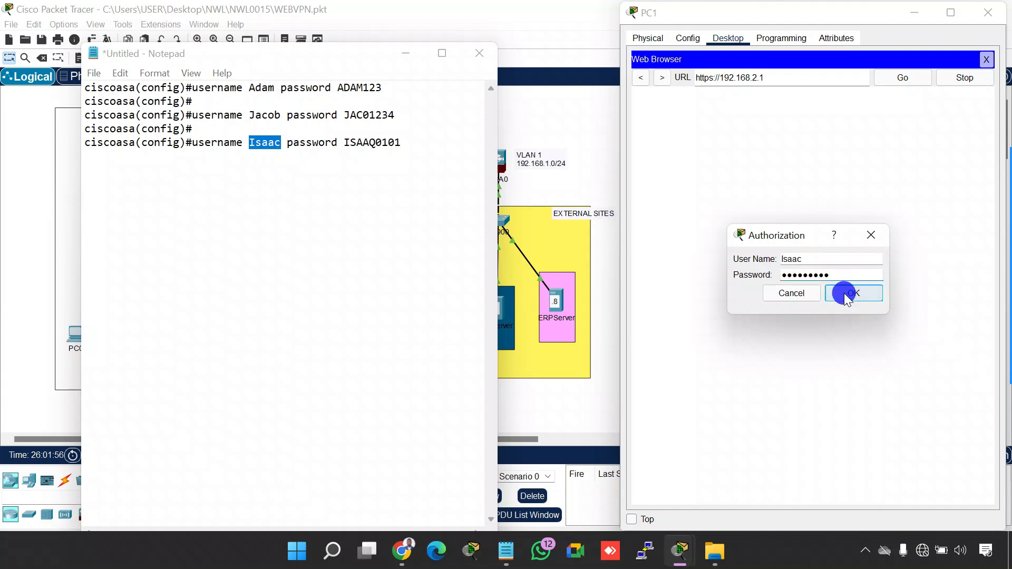
{"action": "left_click", "coordinate": [850, 293]}
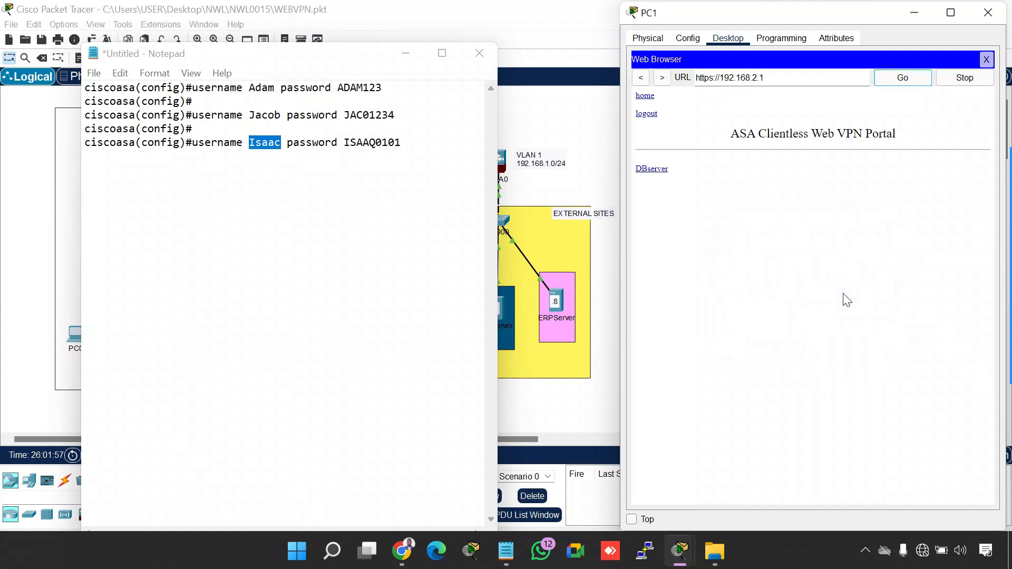
Minimize Notepad, open the DBserver bookmark in PC1's portal, highlight the page heading, and close the PC1 window
{"action": "left_click", "coordinate": [406, 53]}
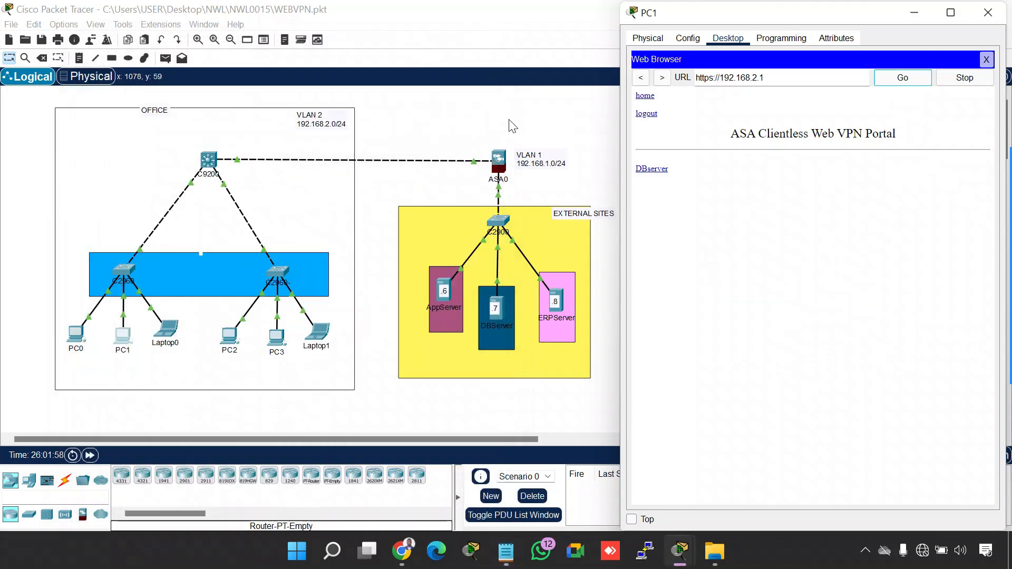
{"action": "left_click", "coordinate": [663, 169]}
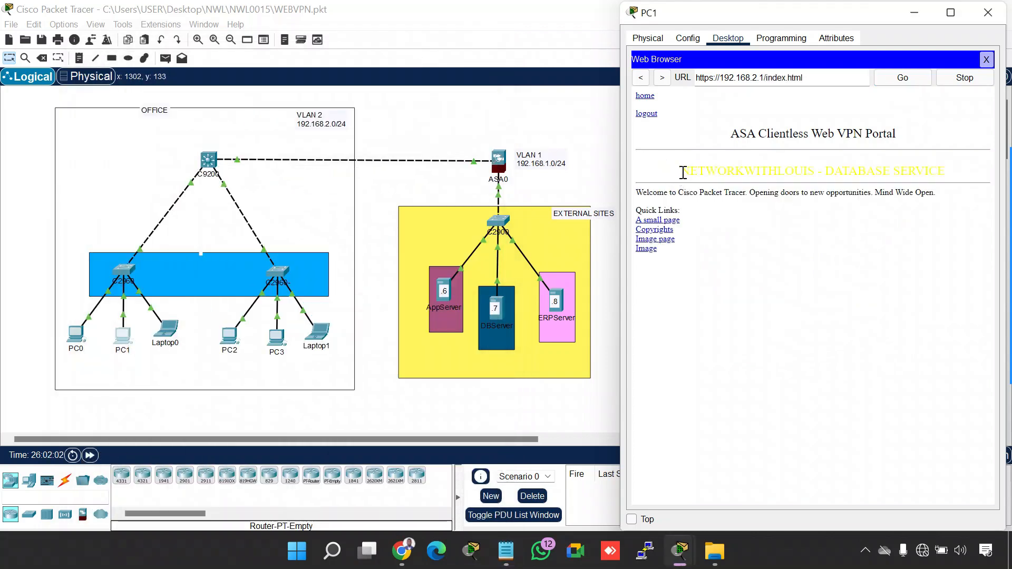
{"action": "left_click_drag", "start_coordinate": [681, 171], "coordinate": [966, 167]}
{"action": "left_click", "coordinate": [868, 267]}
{"action": "left_click", "coordinate": [988, 12]}
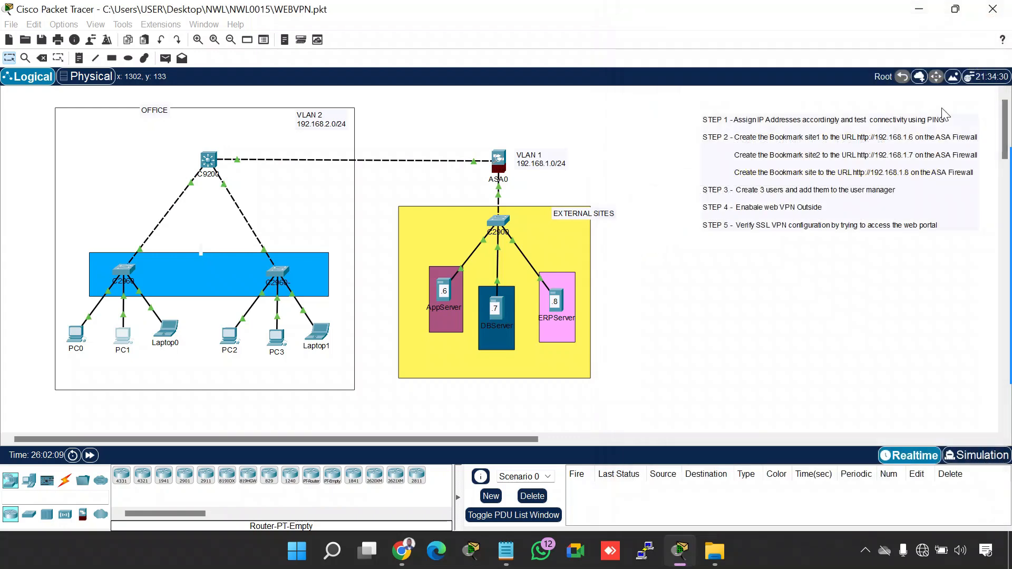